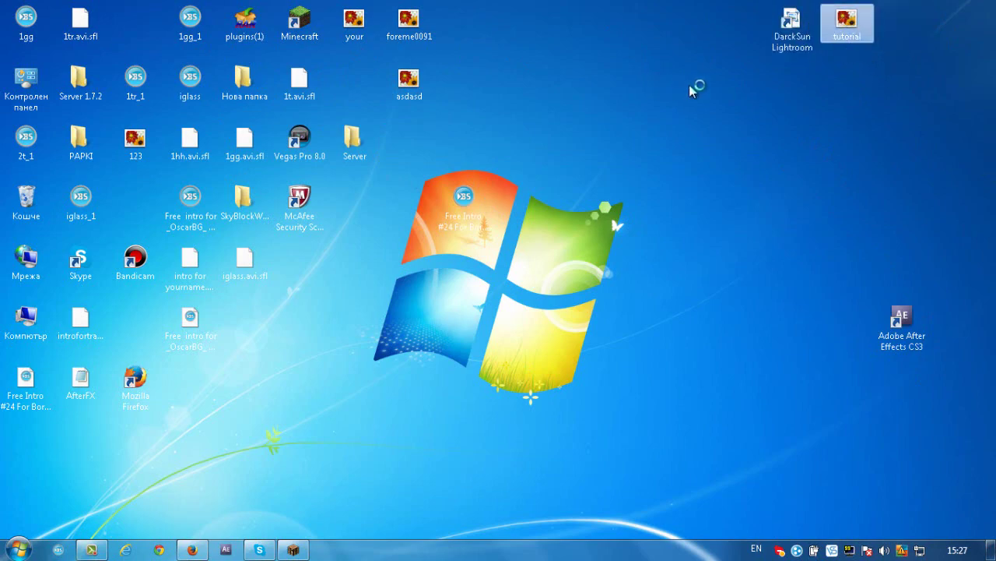
Step: Look over the rendered tutorial picture at closer zoom in the photo viewer and close it
scroll(654, 105, down, 5)
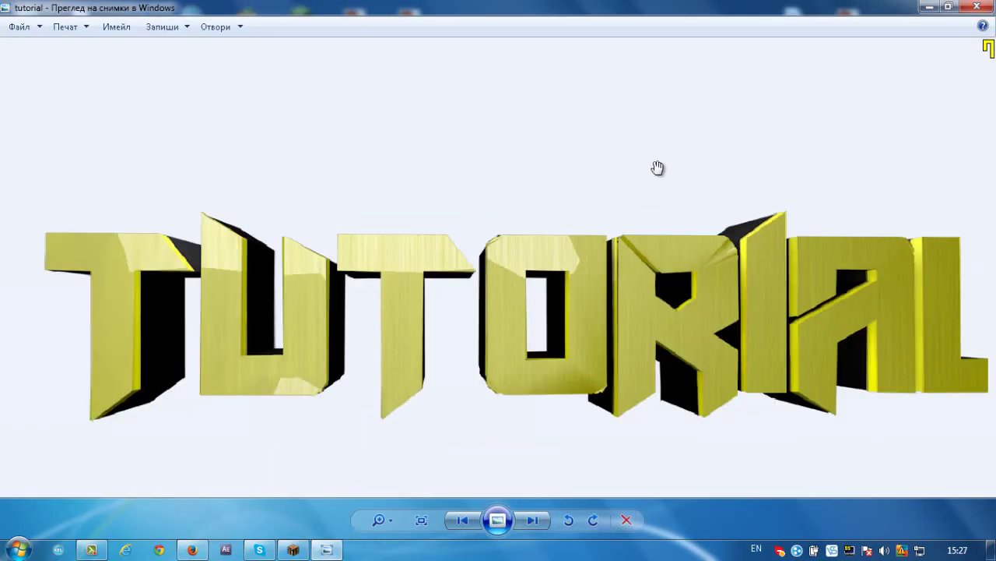
mouse_move(592, 269)
mouse_down()
mouse_move(594, 244)
mouse_move(595, 259)
mouse_up()
click(987, 7)
click(371, 224)
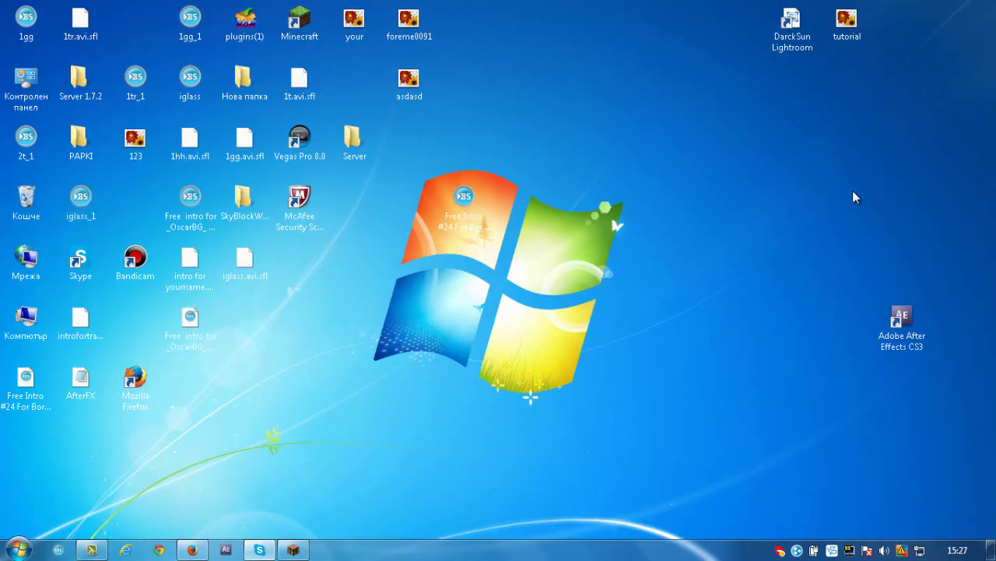
Step: Move the Free Intro #24 file beside the DarckSun Lightroom shortcut and reposition the Adobe After Effects CS3 shortcut on the desktop
drag(450, 201, 710, 13)
drag(908, 82, 700, 23)
drag(900, 337, 847, 398)
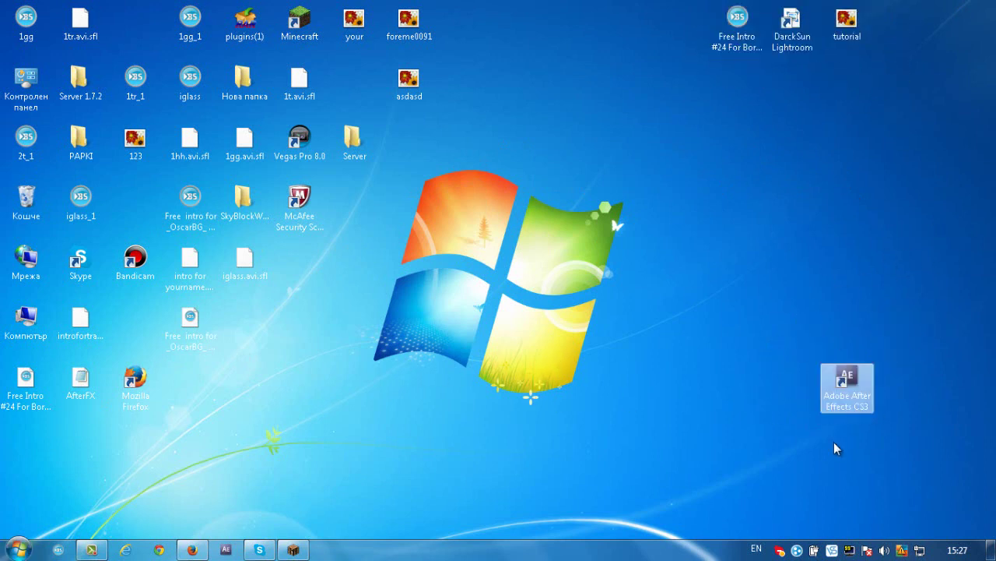
click(741, 344)
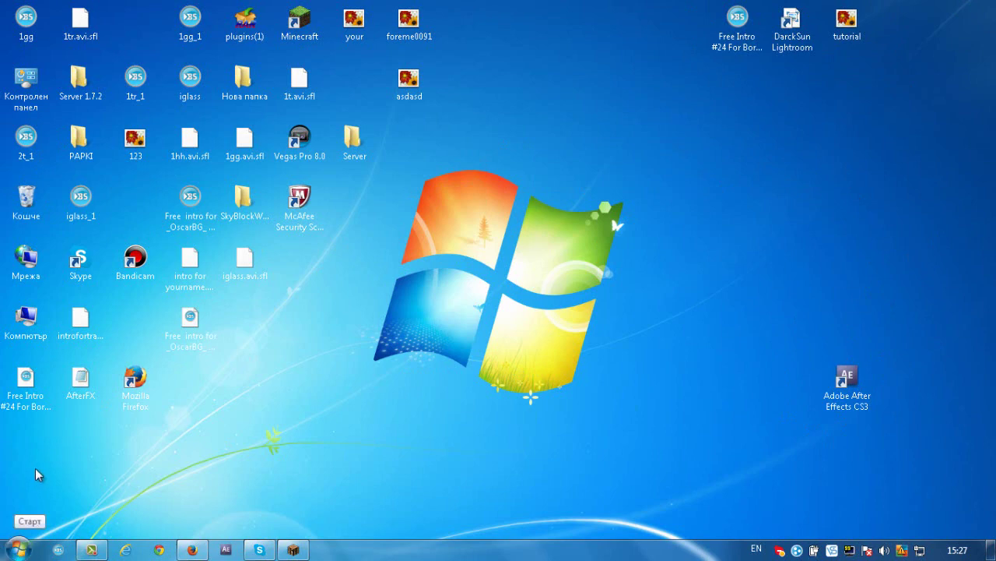
Step: Search the computer for "cinema" and open the Cinema 4D R13 by Intel archive
click(14, 549)
text(cl)
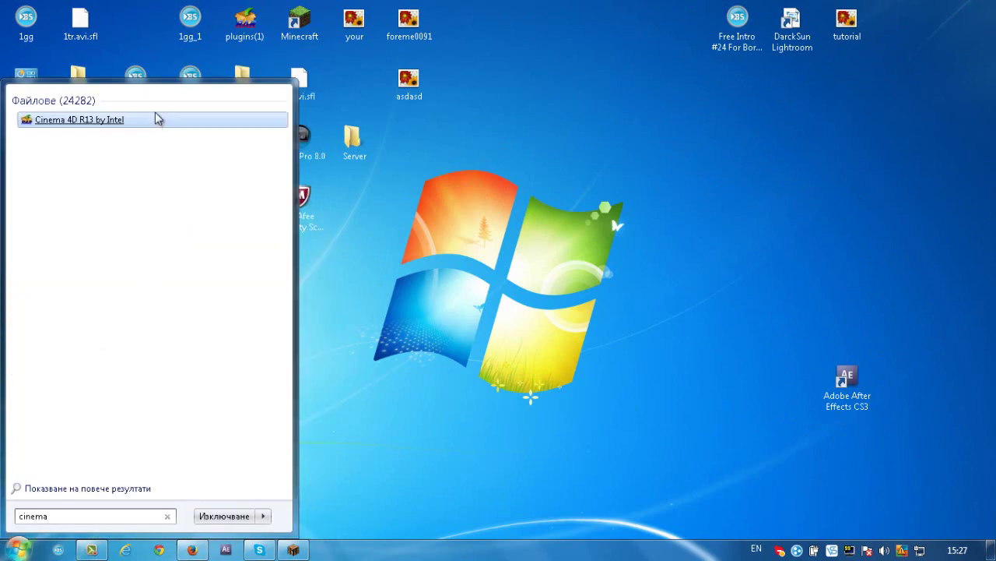
click(127, 122)
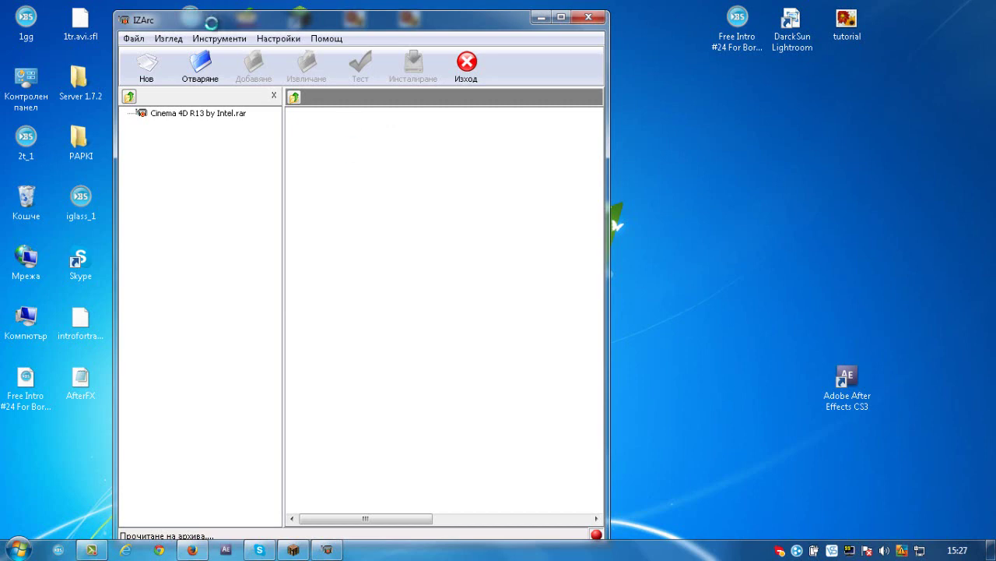
Step: Close the running Firefox and Minecraft windows while the archive loads
right_click(195, 553)
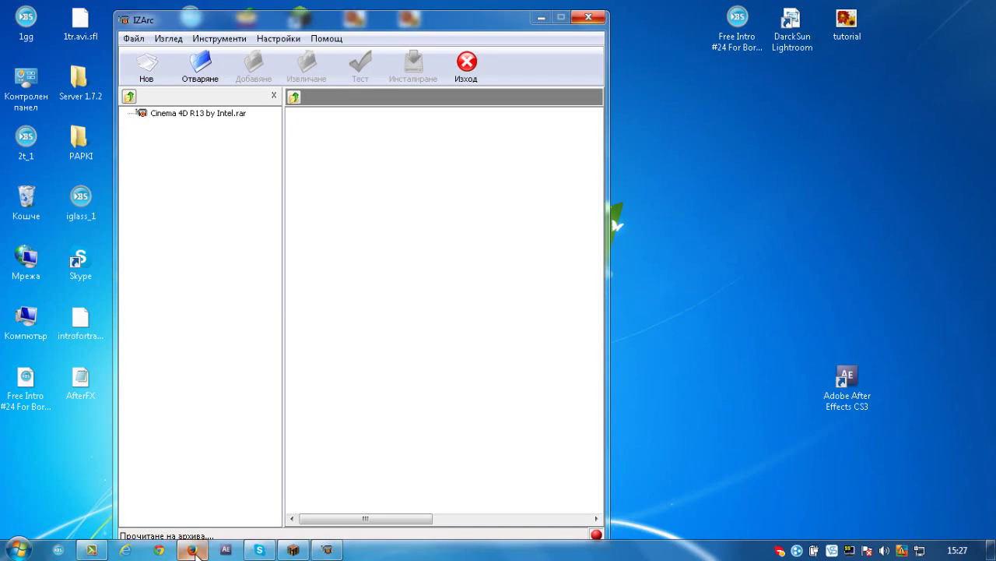
click(171, 510)
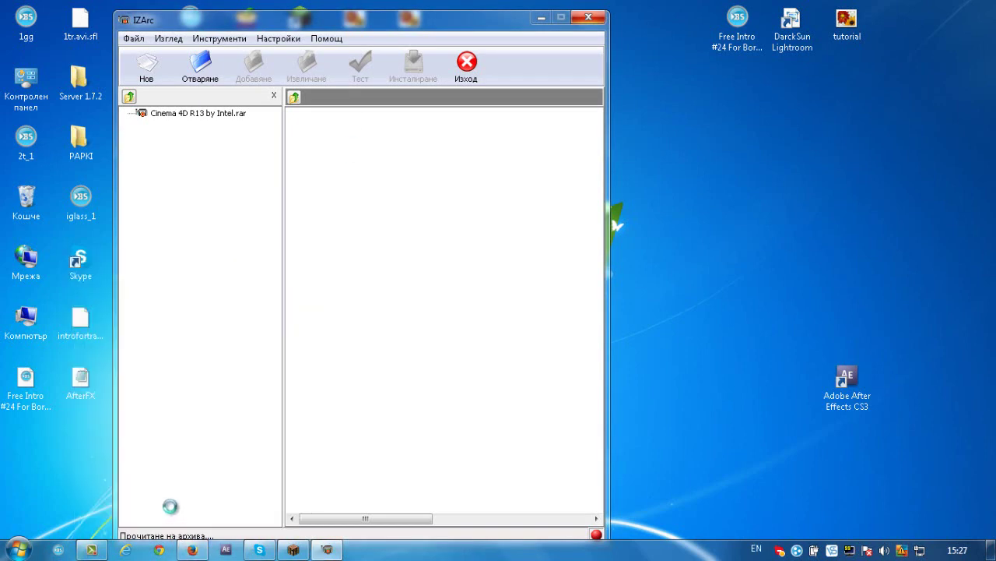
right_click(291, 554)
click(274, 520)
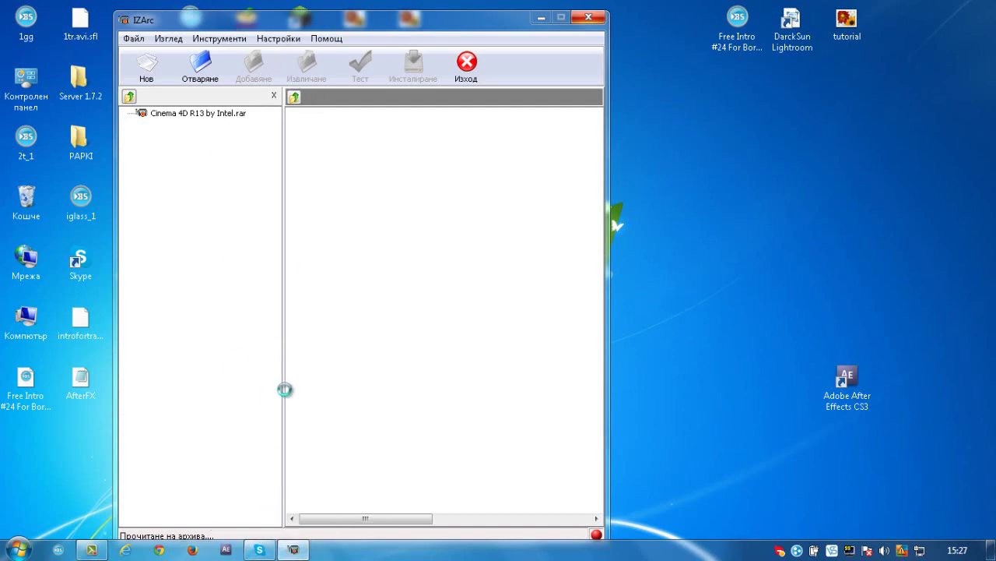
Step: Move the archive window aside, inspect the contents of its Cinema 4D R13 by Intel folder and close it
drag(290, 27, 587, 18)
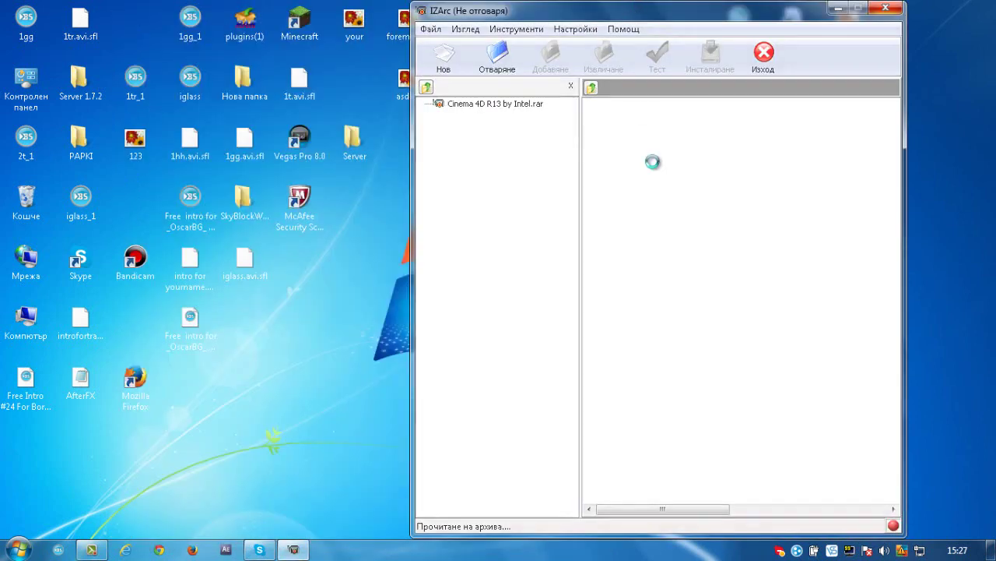
double_click(611, 122)
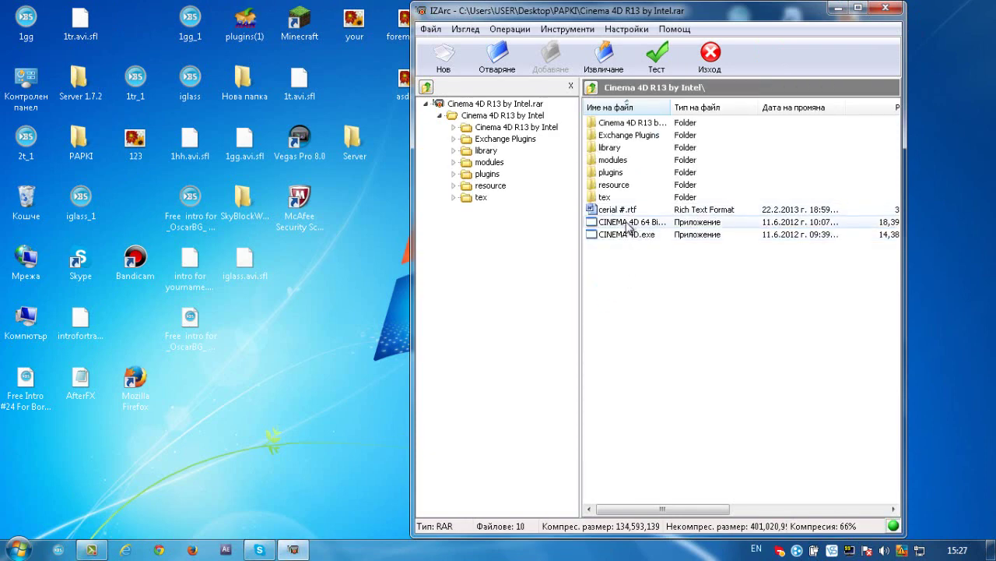
click(888, 8)
Step: Open the DarckSun Lightroom project from the desktop with CINEMA 4D and dismiss the missing-plugins warning
right_click(789, 32)
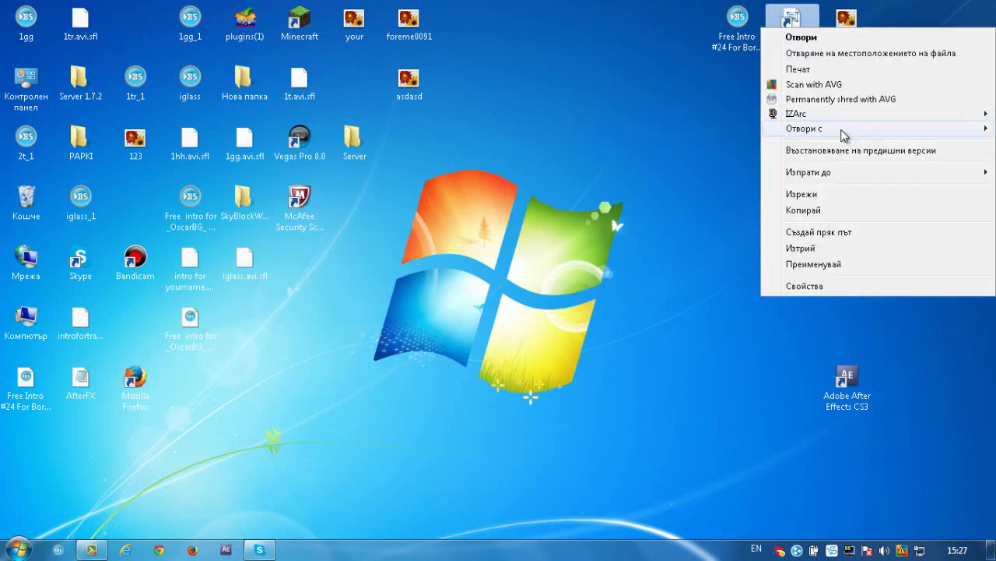
click(804, 130)
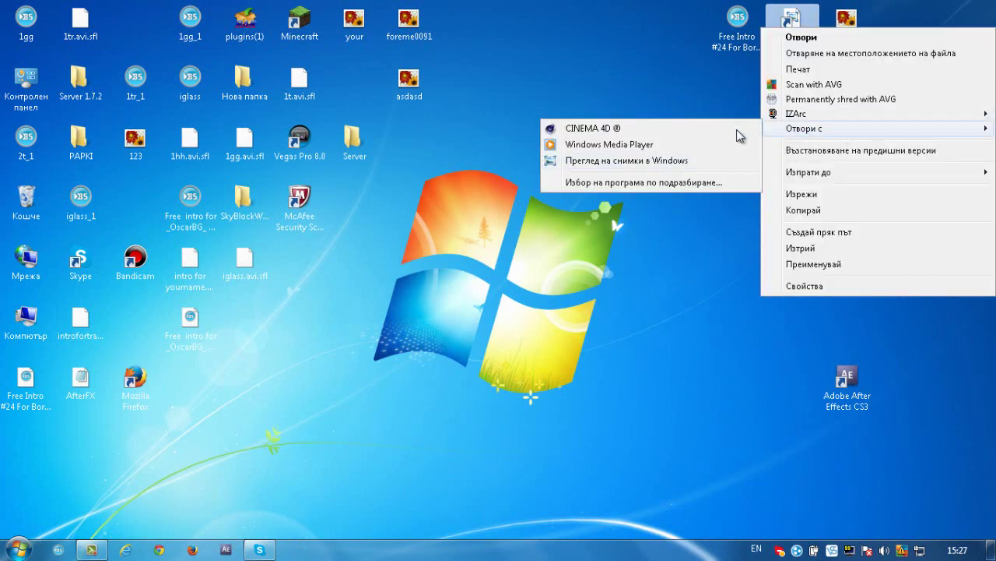
click(700, 129)
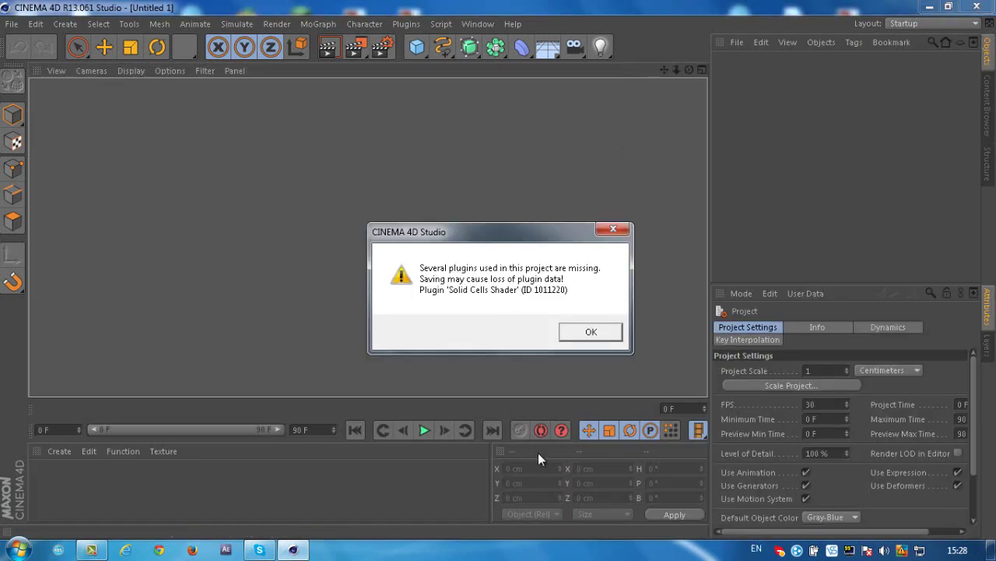
click(591, 332)
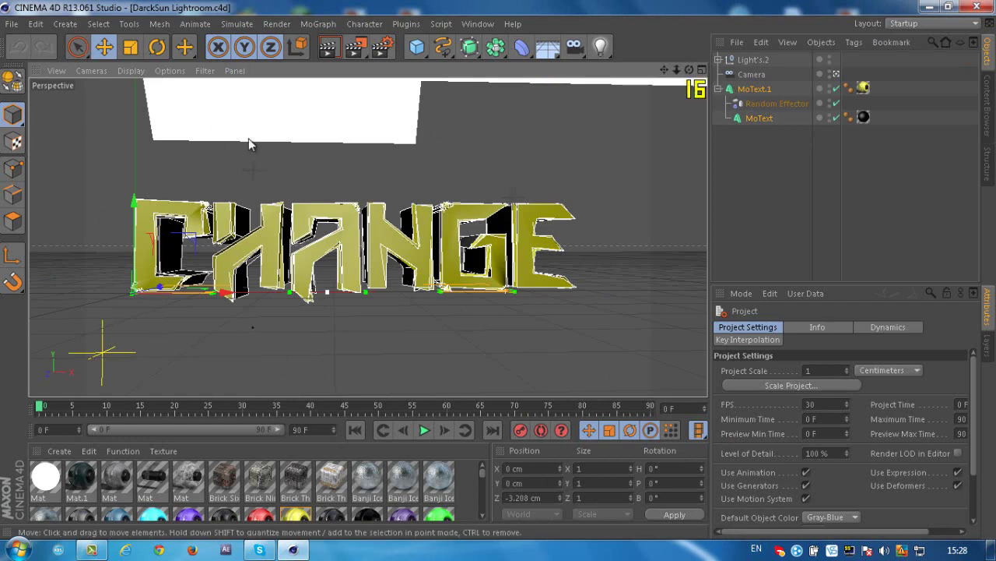
Step: Select the MoText.1, Random Effector and MoText objects together, and exit the Fraps background program
click(759, 118)
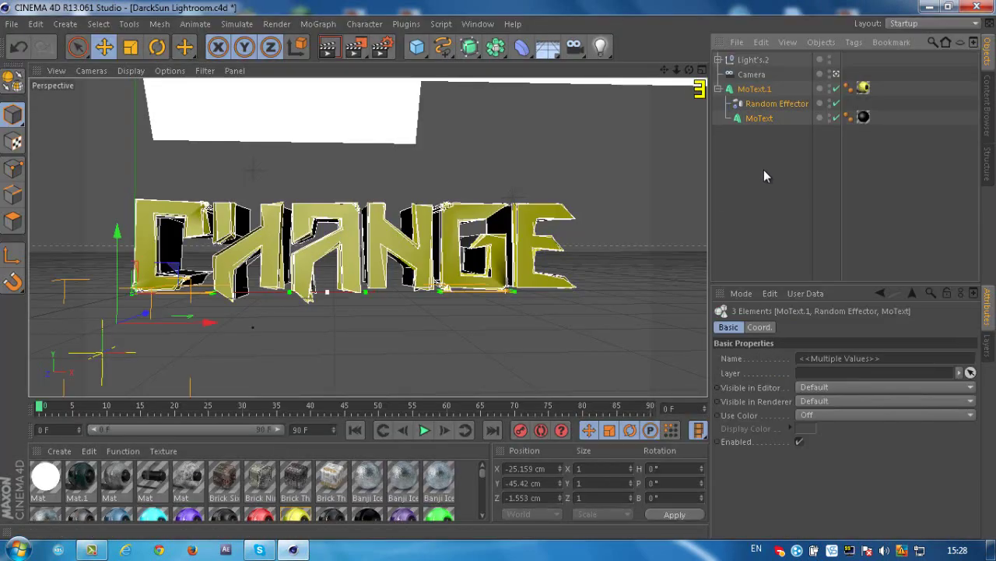
right_click(849, 549)
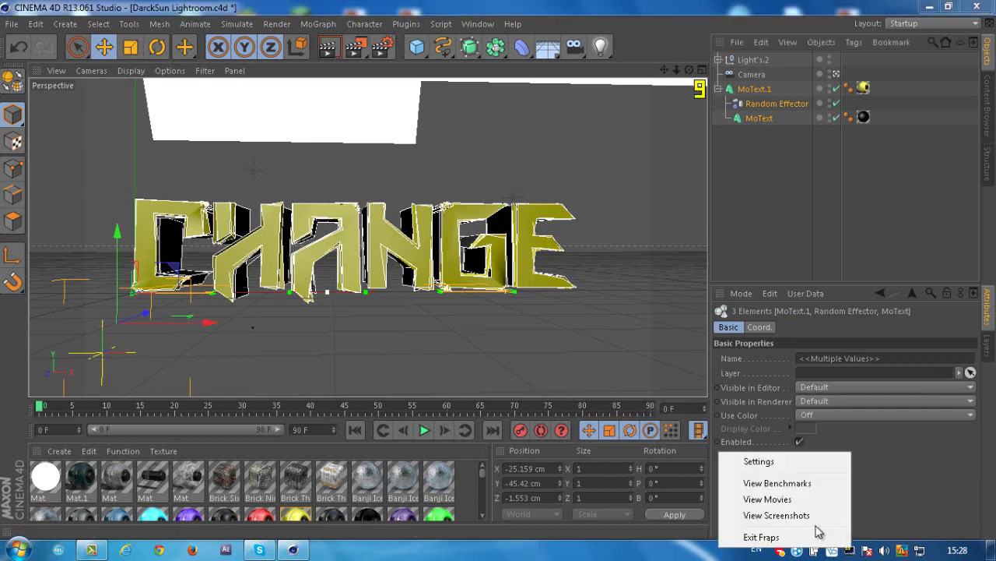
click(812, 536)
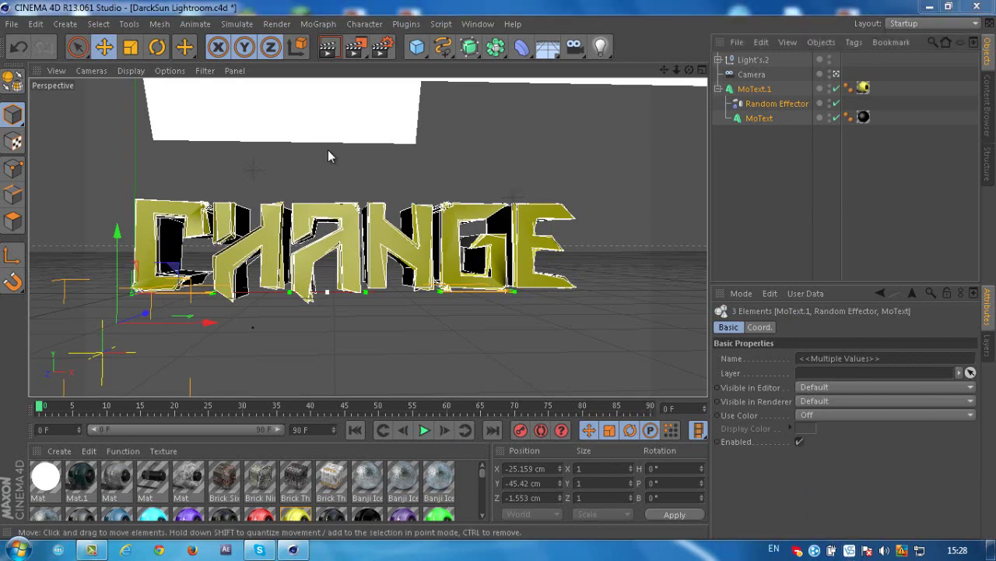
Step: Set the text of the child MoText object to "Tutorial"
click(731, 140)
click(742, 123)
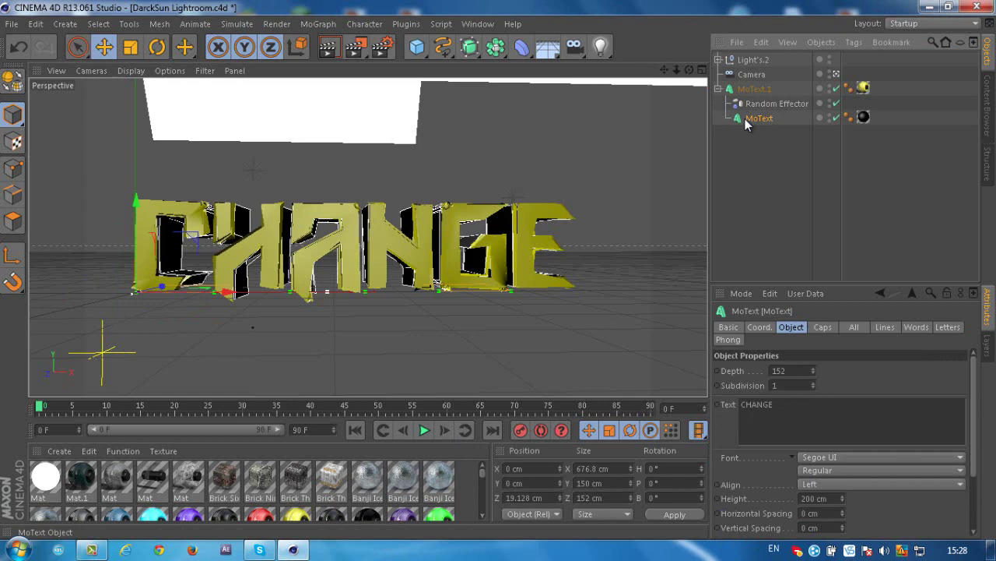
double_click(803, 414)
text(w)
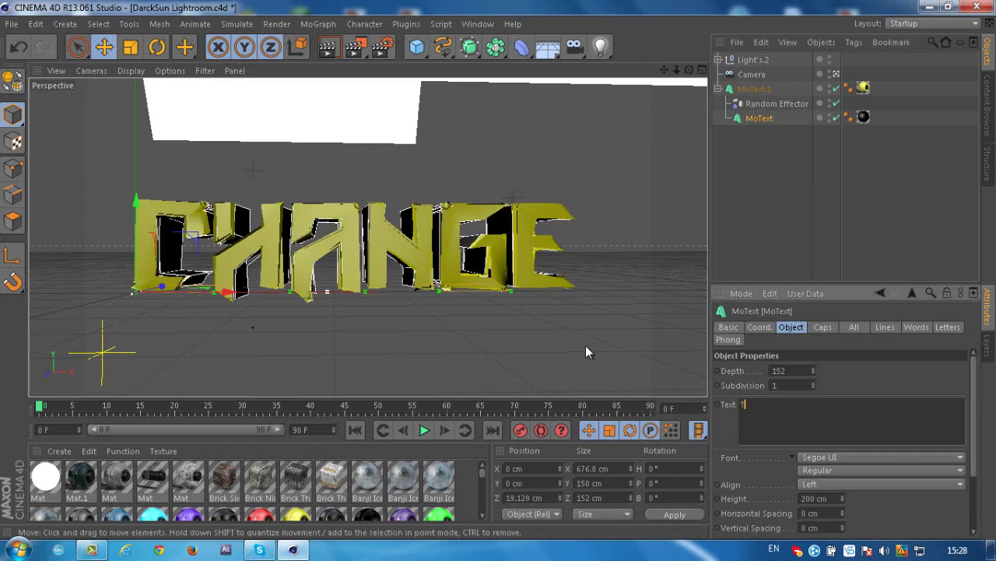
Step: Set the text of the parent MoText.1 object to "Tutorial" and apply it
click(748, 90)
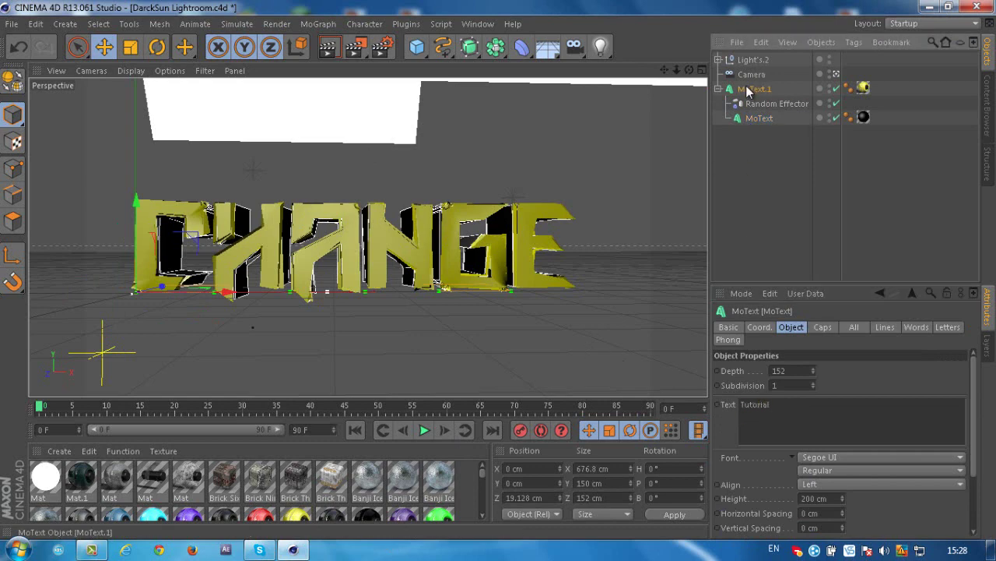
drag(802, 404, 714, 396)
text(Tu)
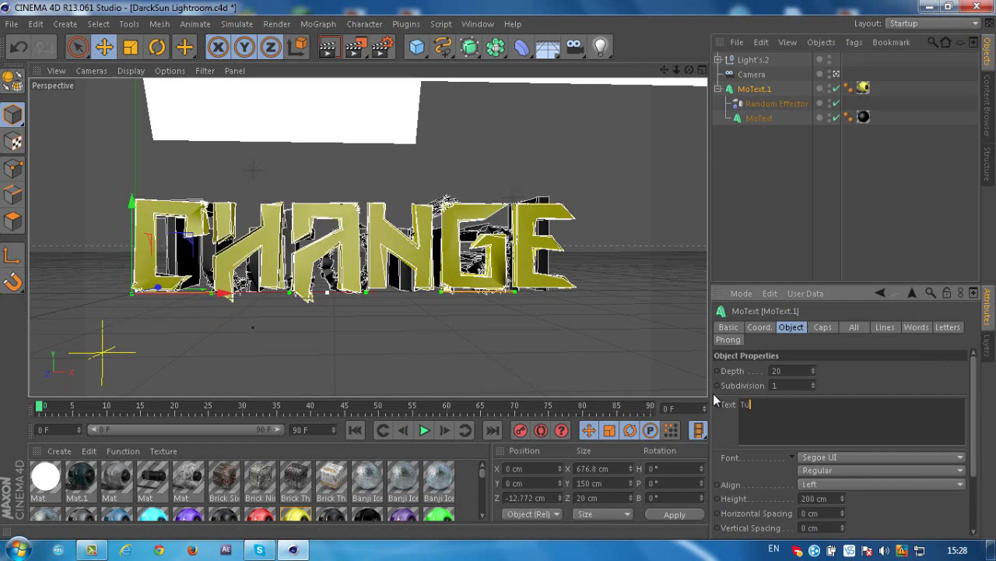
text(torial)
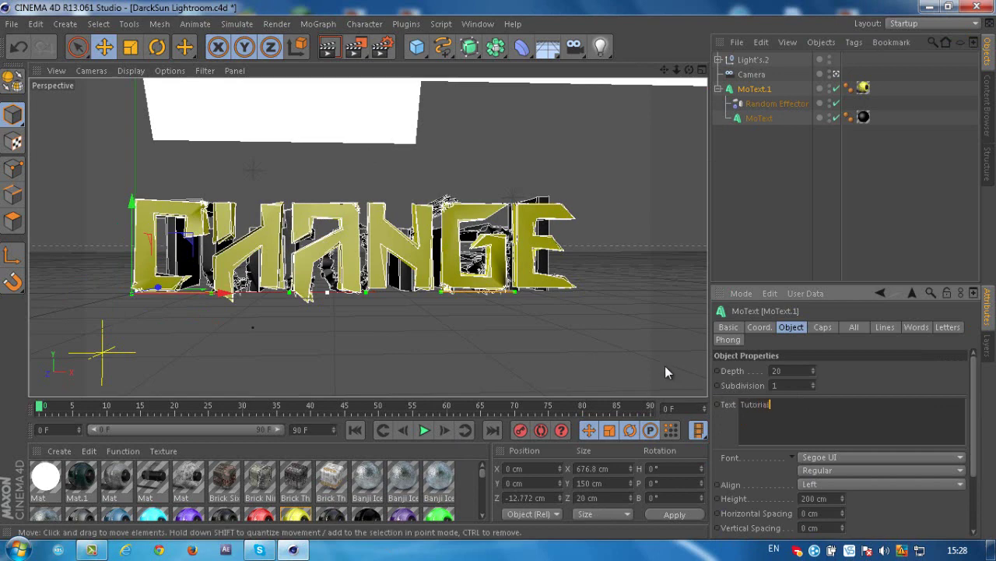
click(612, 331)
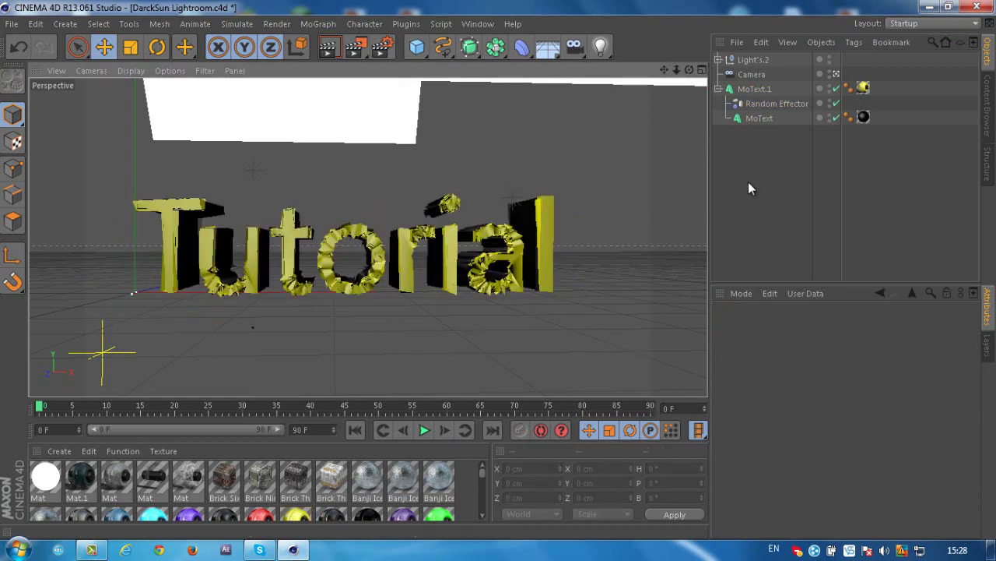
Step: Set the font of the child MoText object to AmazObitaemOstrovV.2
click(756, 117)
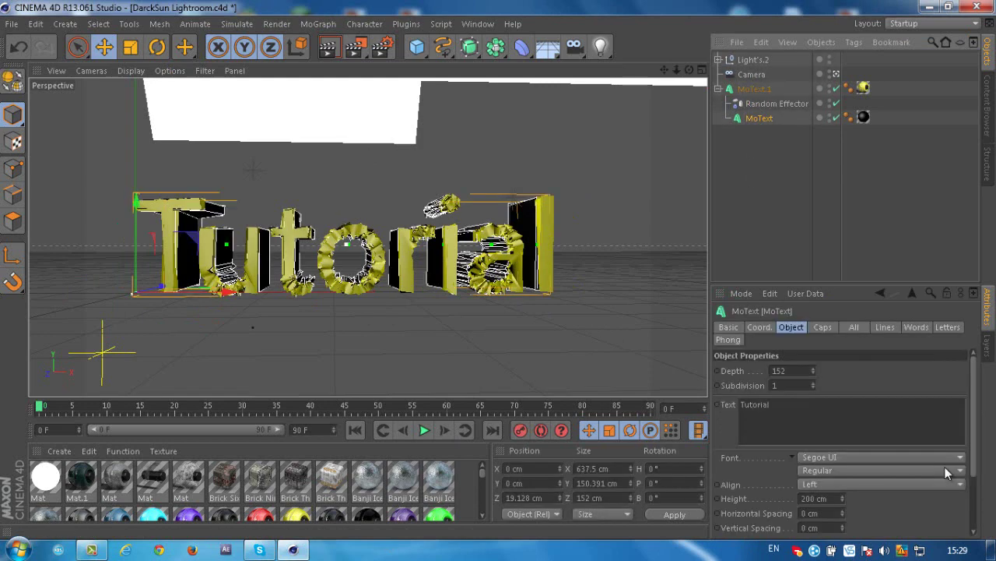
click(902, 457)
drag(960, 401, 962, 23)
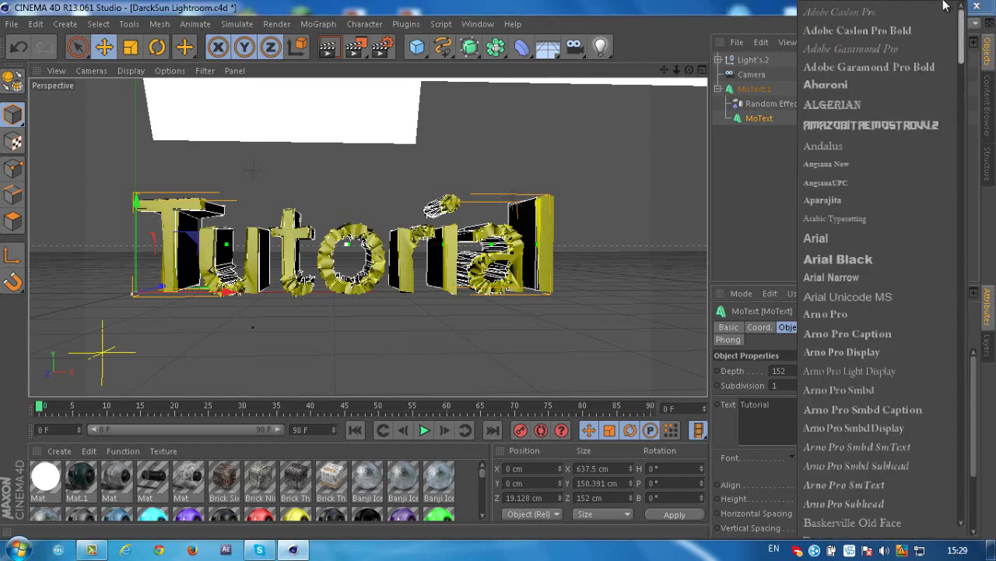
click(896, 123)
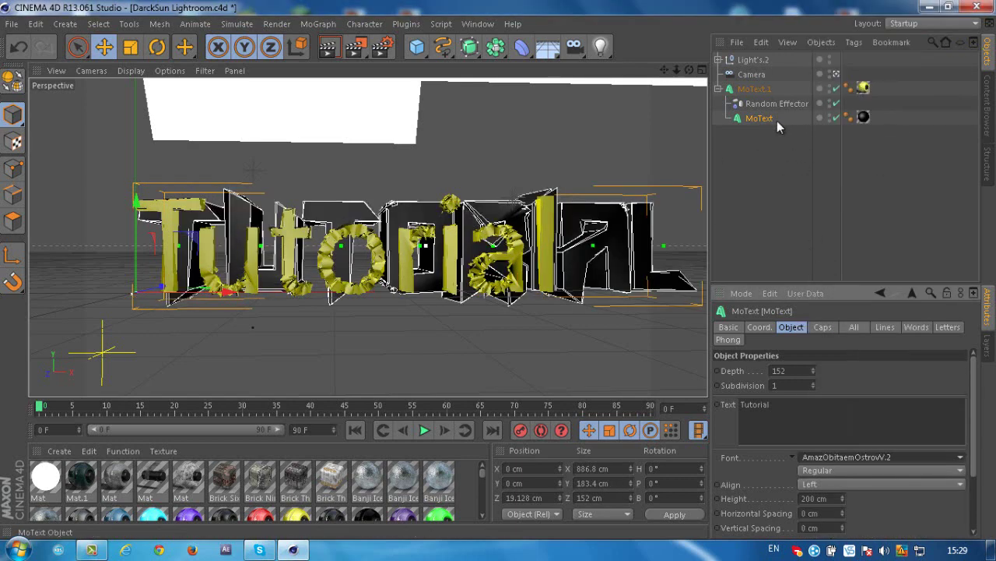
click(773, 151)
click(756, 118)
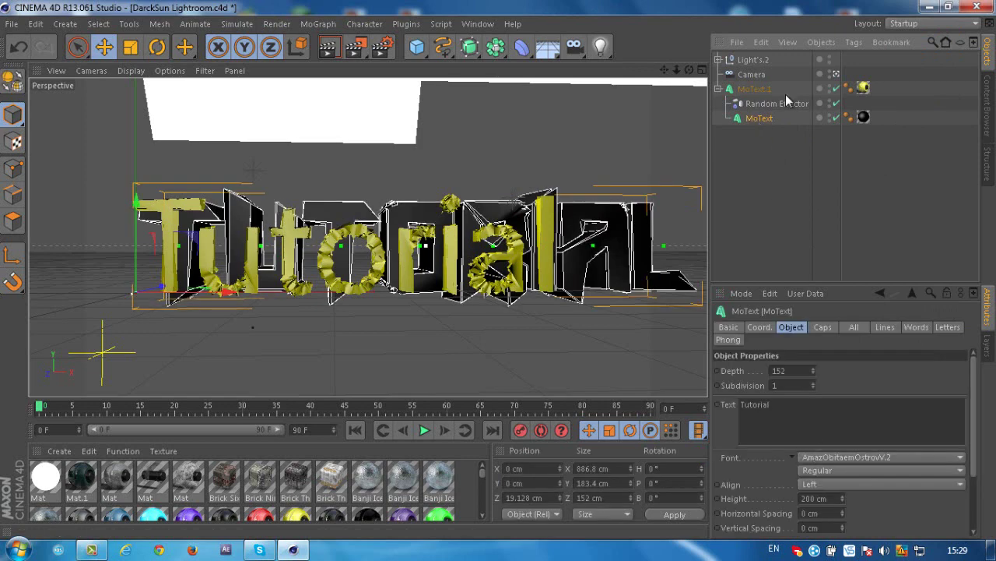
click(782, 119)
Step: Give the parent MoText.1 object the same font, AmazObitaemOstrovV.2
click(766, 90)
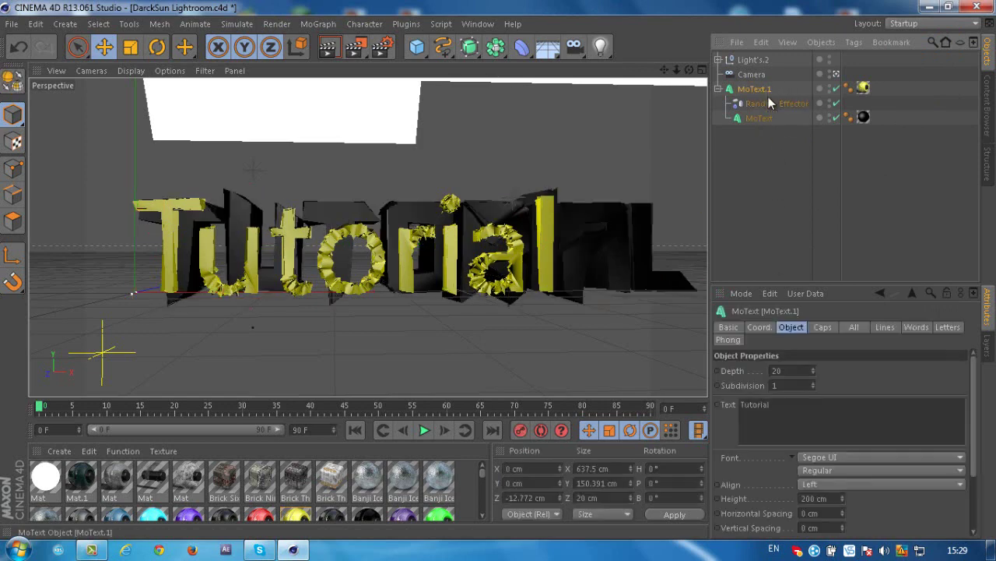
click(893, 455)
scroll(962, 312, up, 5)
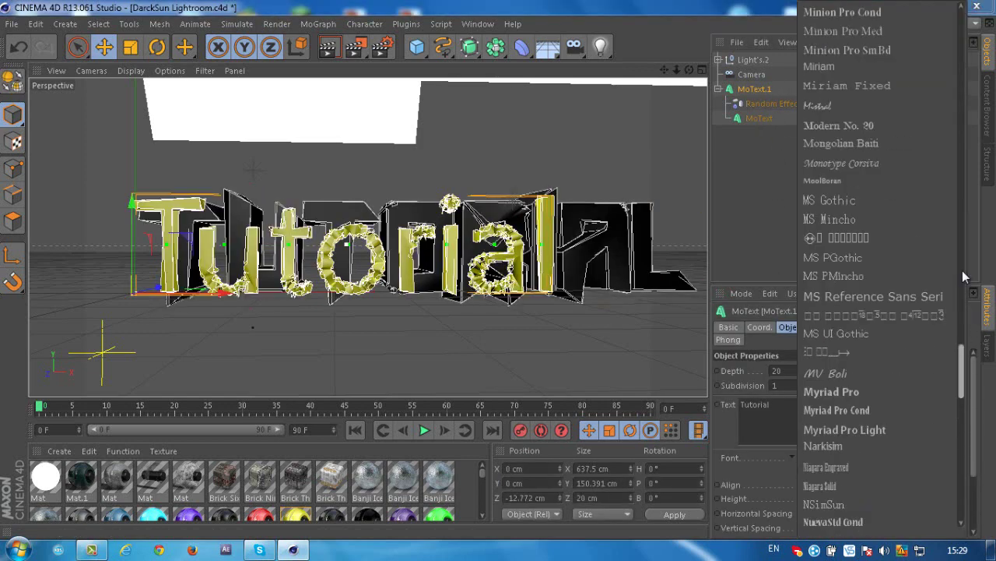
scroll(963, 276, up, 10)
click(906, 126)
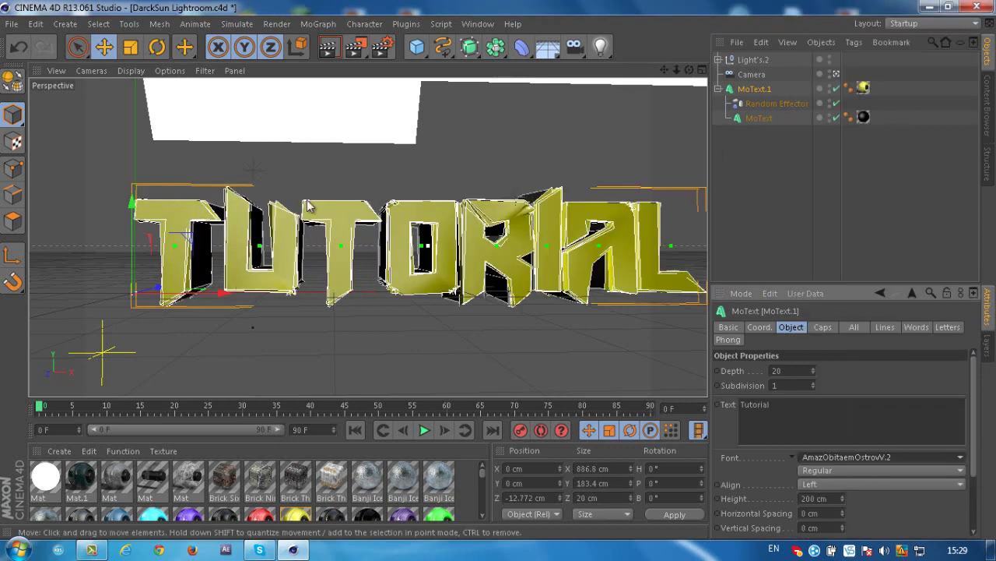
Step: Quit CINEMA 4D without saving the changes to the DarckSun Lightroom project
click(977, 6)
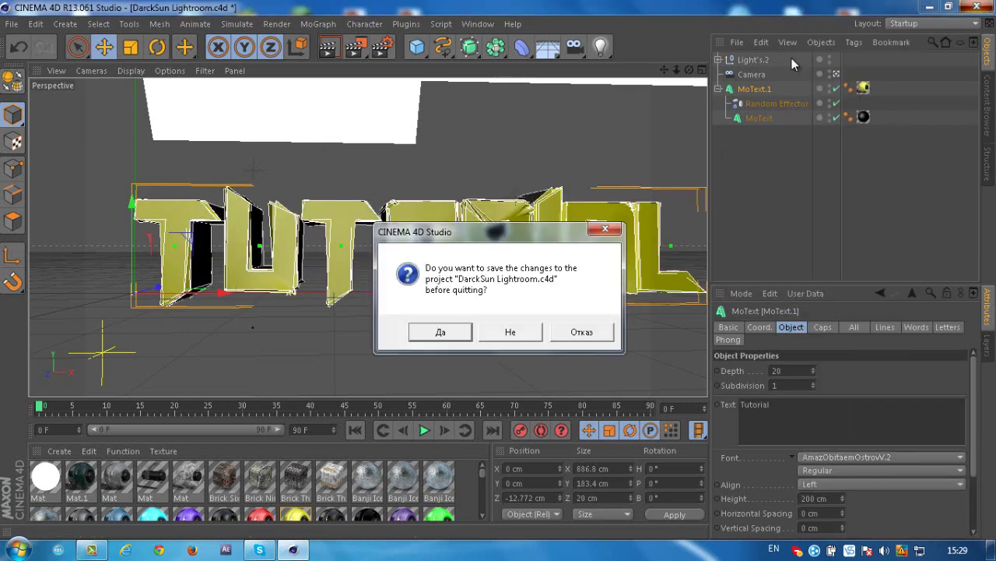
click(510, 333)
Step: Move the DarckSun Lightroom shortcut beside the foreme0091 picture and shift the tutorial picture to the outer edge of the desktop
drag(847, 24, 903, 54)
drag(790, 31, 464, 29)
drag(903, 25, 464, 82)
drag(923, 36, 935, 32)
click(484, 25)
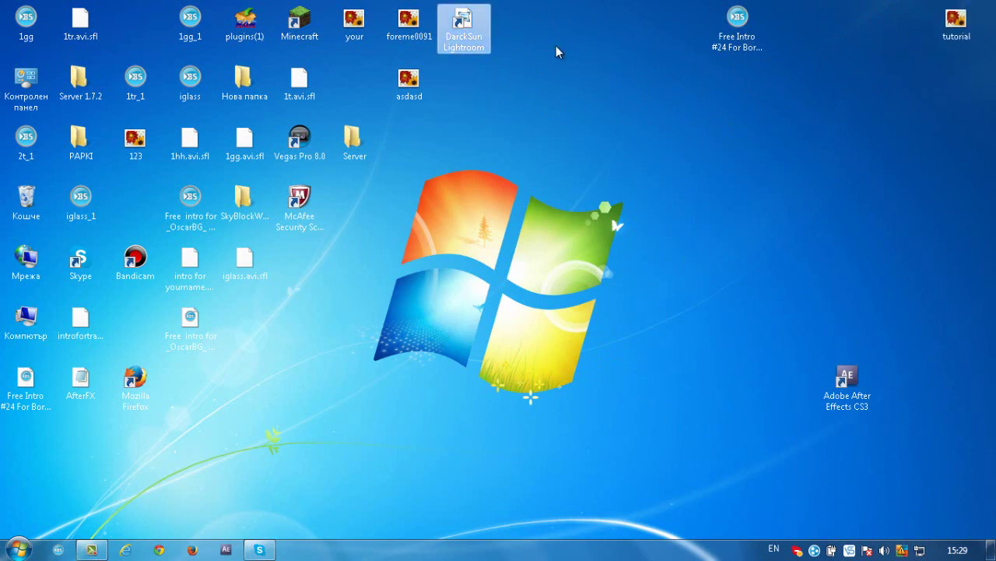
drag(552, 46, 454, 5)
drag(597, 171, 418, 3)
click(374, 29)
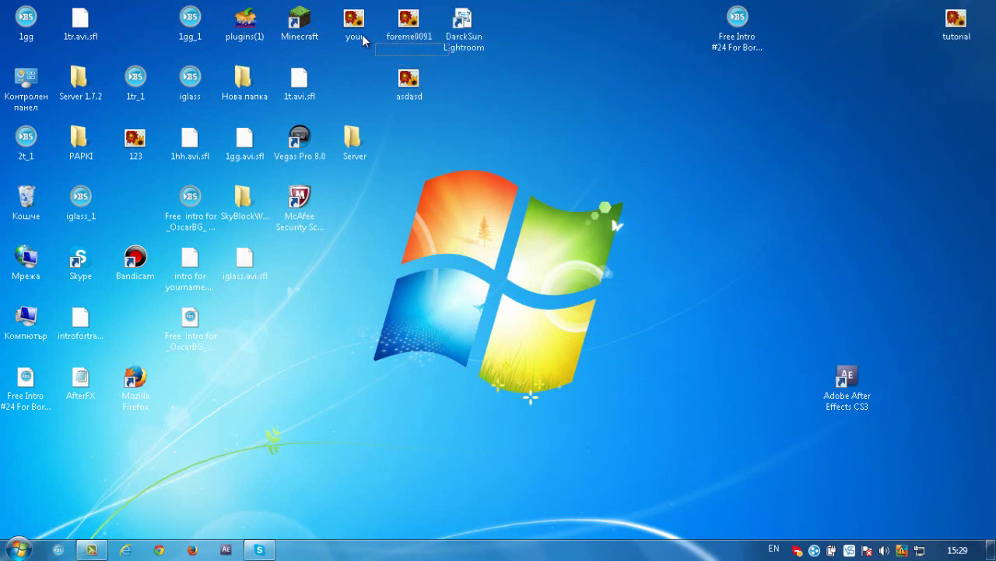
drag(519, 89, 397, 16)
click(397, 17)
click(353, 49)
drag(623, 68, 383, 21)
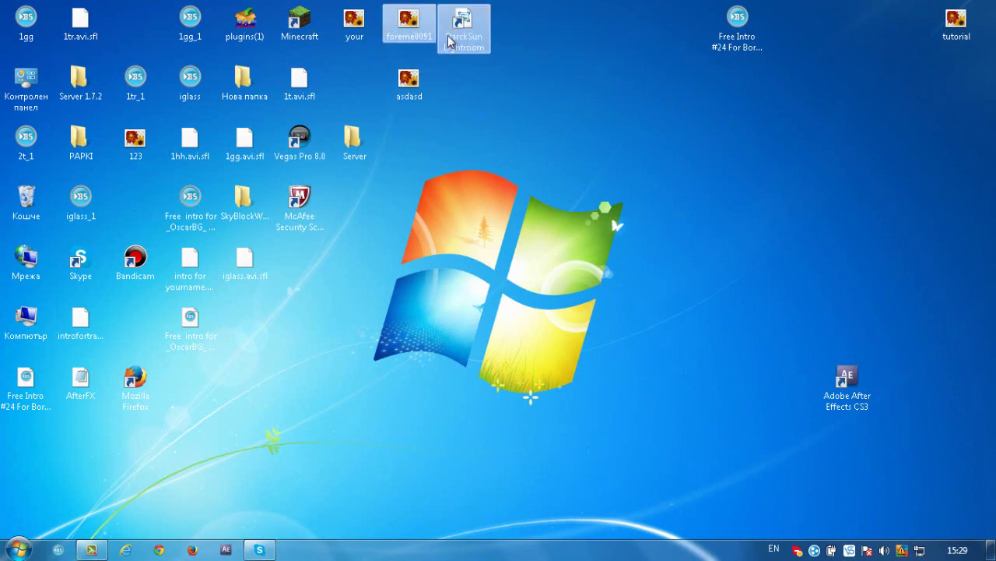
Step: Move the foreme0091 picture and the DarckSun Lightroom shortcut together into the row beside the asdasd picture on the desktop
drag(451, 38, 342, 99)
click(598, 113)
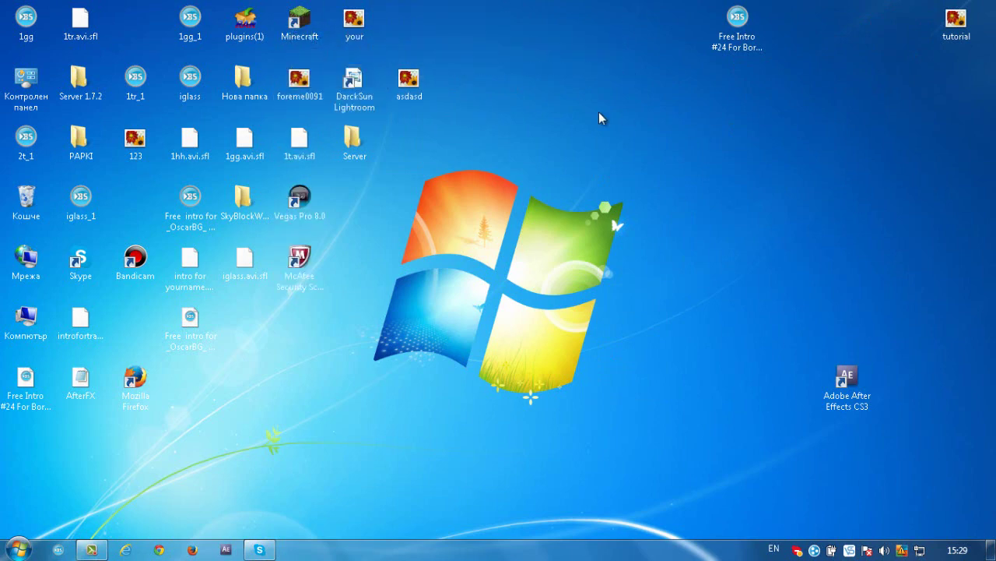
Step: Browse to Program Files (x86) on drive C:, search it for "sony" and open the Sony folder
click(17, 549)
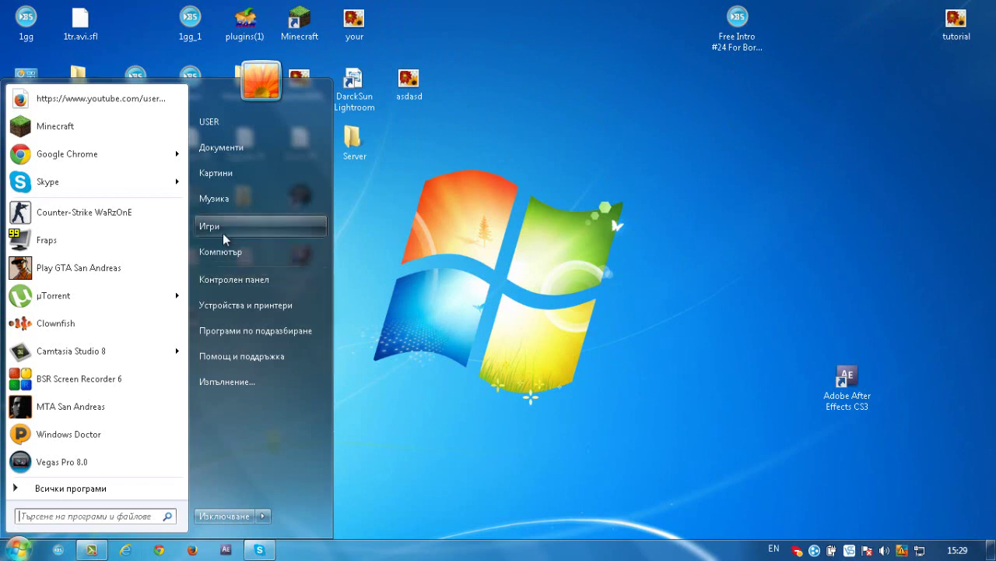
key(Escape)
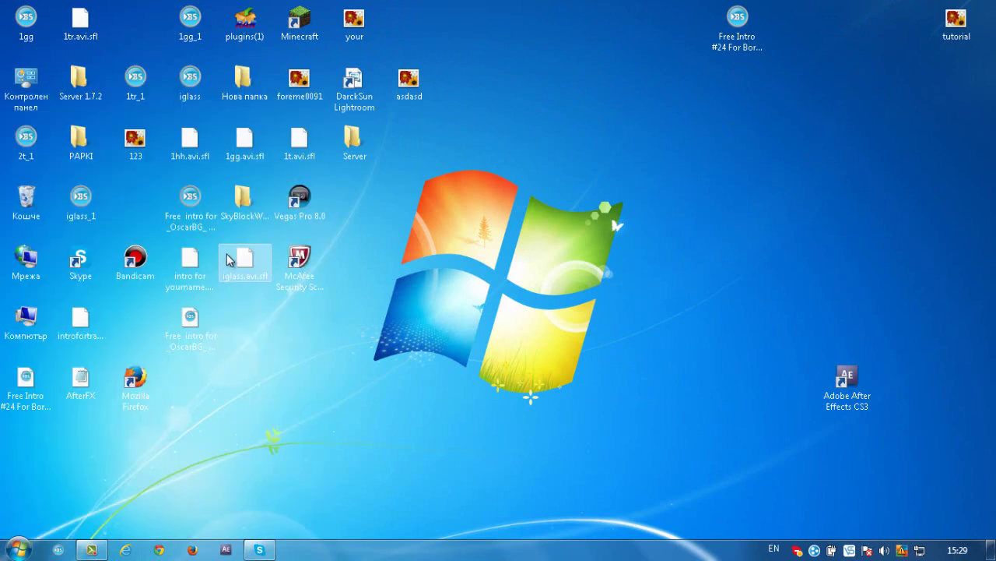
key(super+e)
double_click(740, 276)
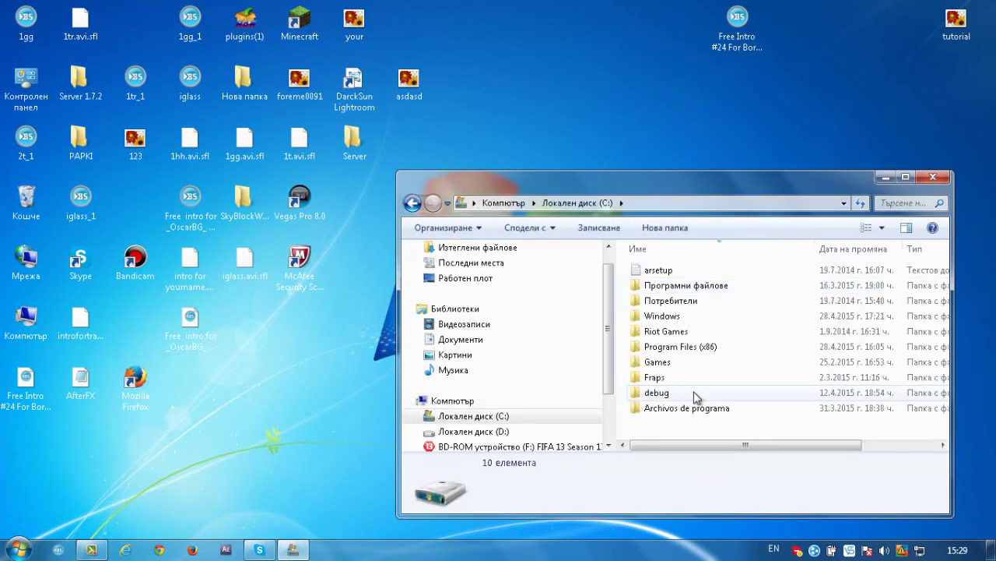
double_click(697, 346)
click(892, 203)
text(sony)
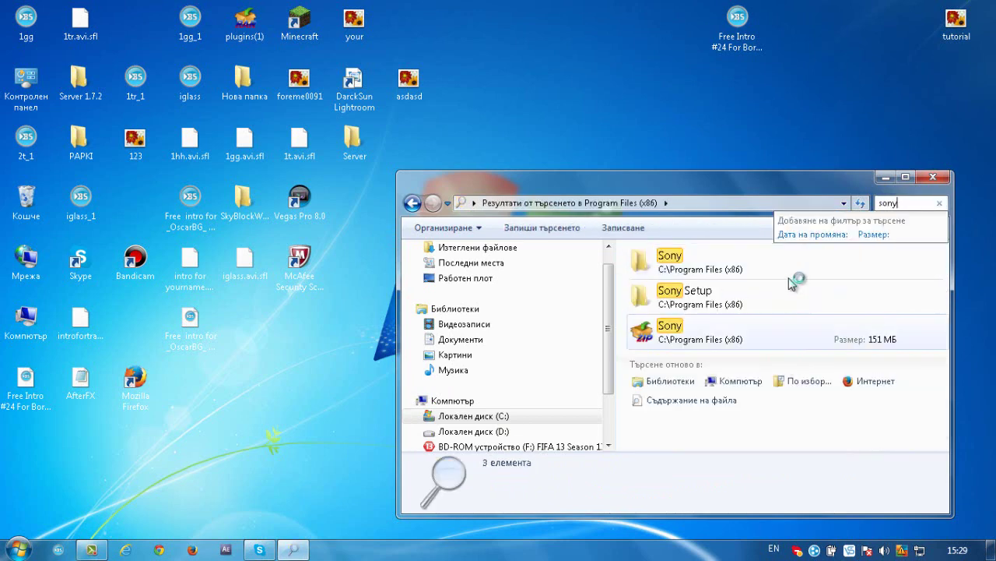
click(691, 293)
double_click(691, 293)
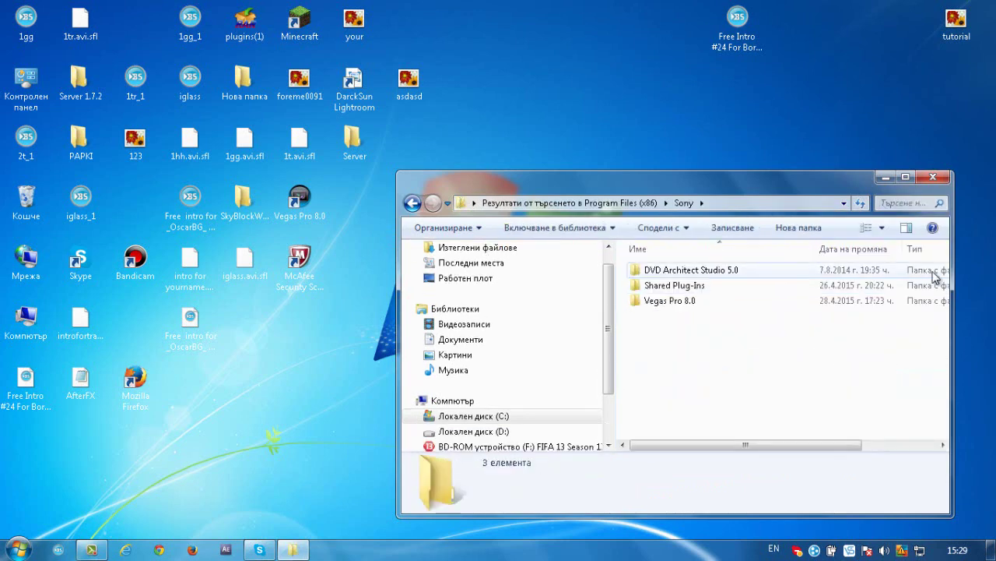
Step: Launch vegas802 from the Vegas Pro 8.0 folder and close the folder window
double_click(747, 309)
scroll(794, 312, down, 20)
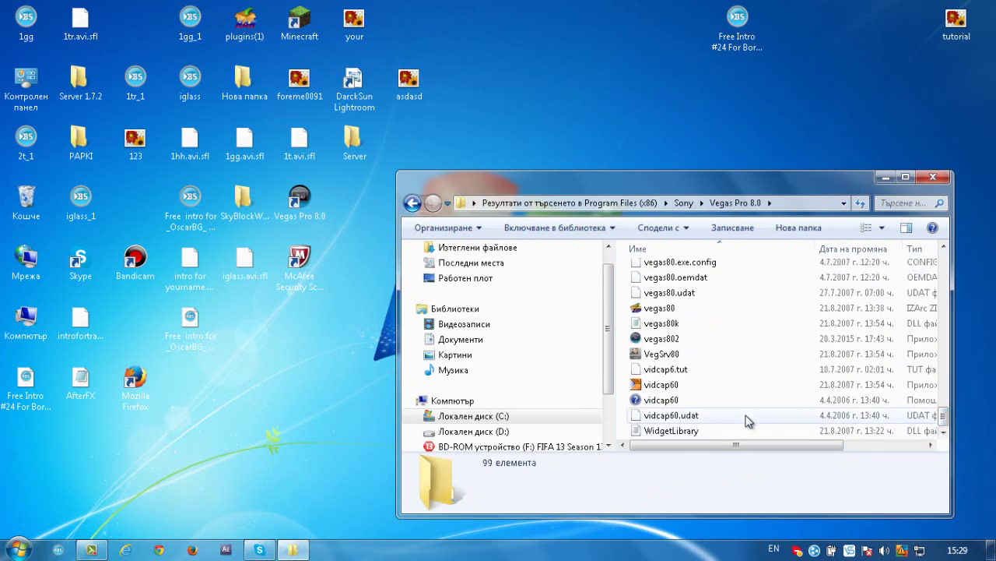
double_click(661, 339)
click(545, 291)
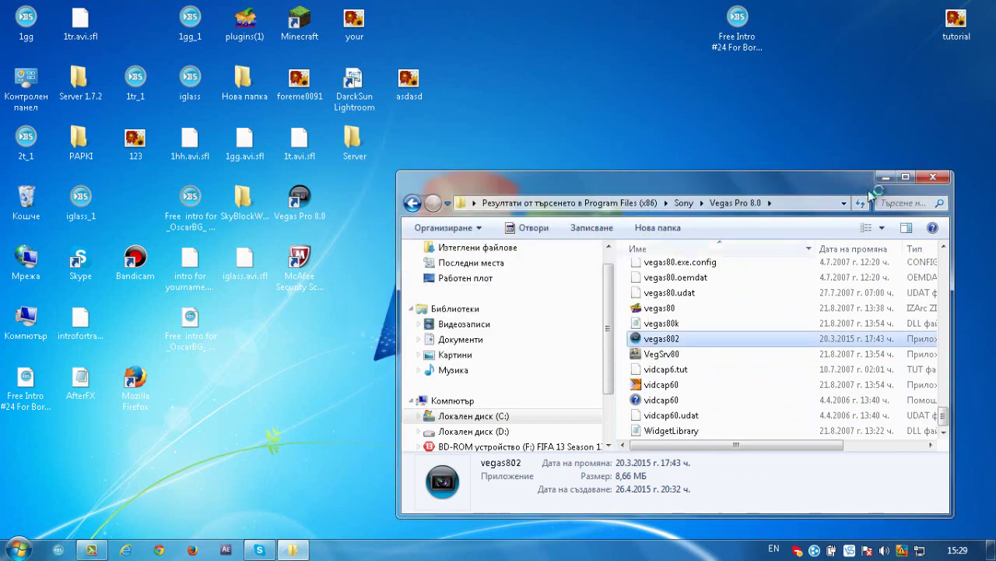
click(933, 177)
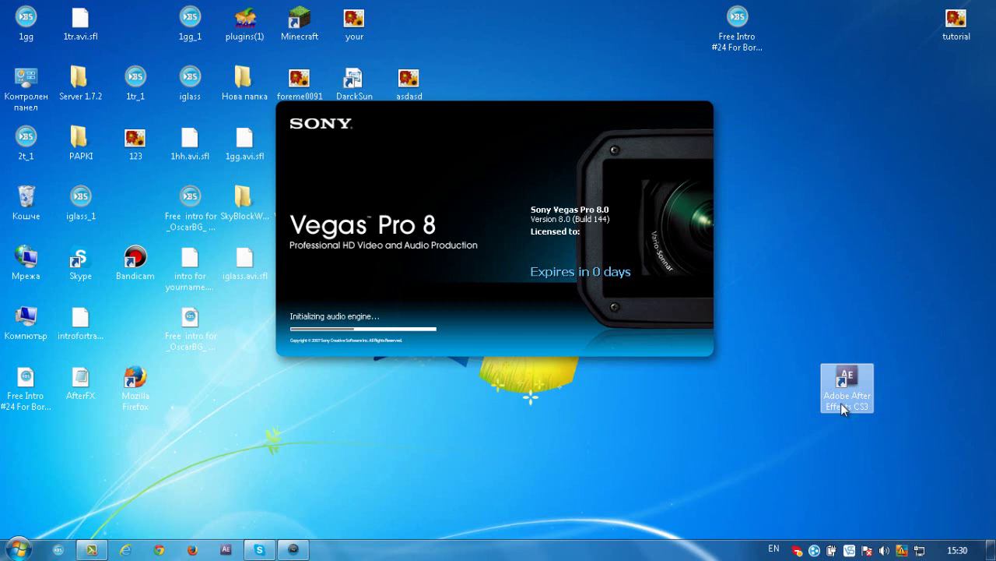
Step: Shift the Adobe After Effects CS3 shortcut closer to the outer edge of the desktop
drag(948, 321, 863, 426)
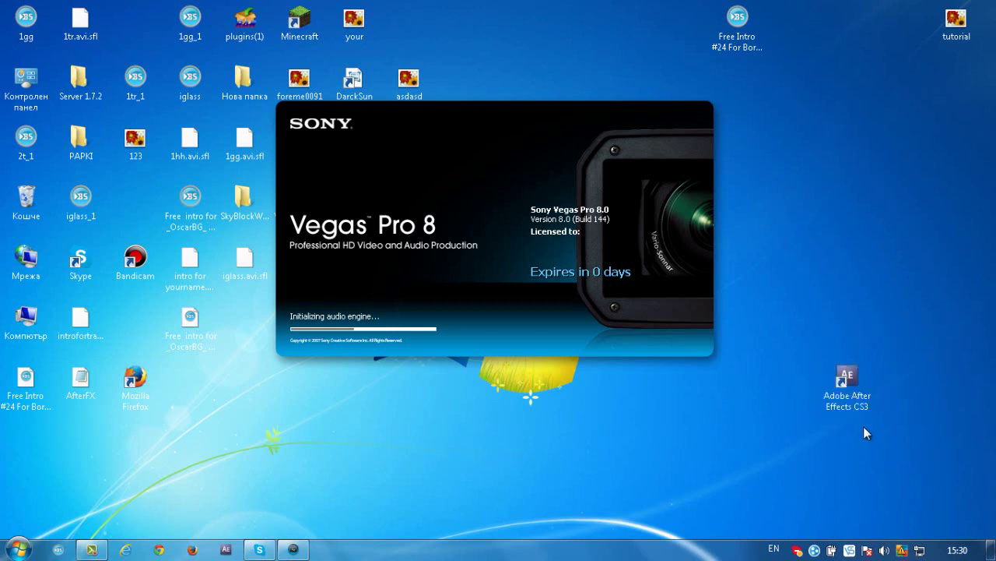
drag(872, 369, 924, 364)
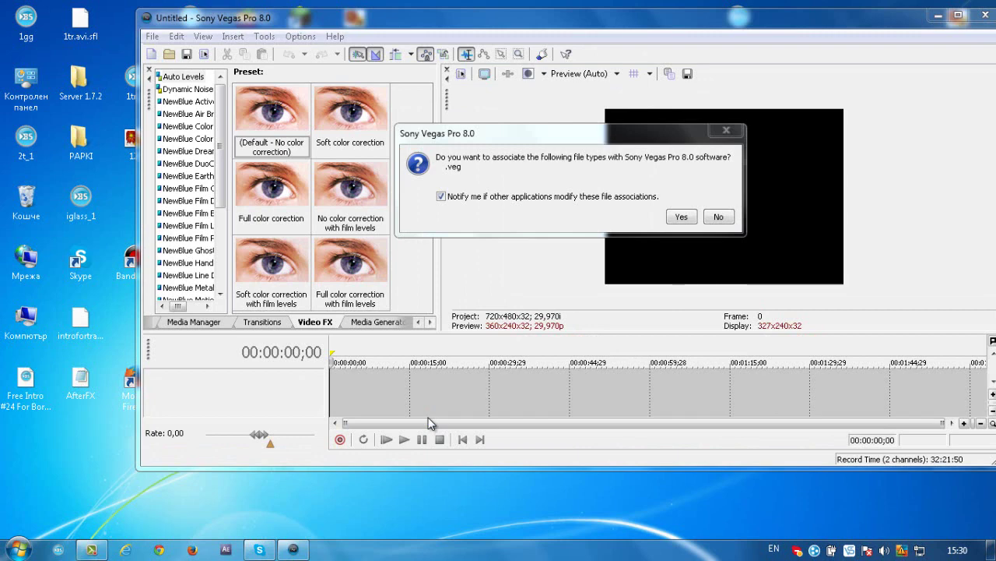
Step: Accept the association of .veg files with Sony Vegas Pro 8.0 and maximize its window
click(688, 220)
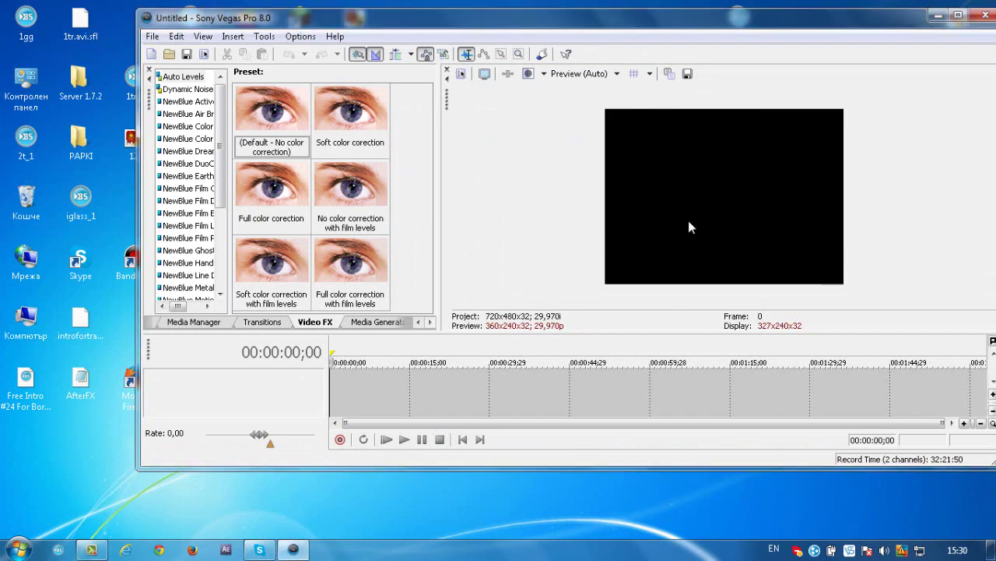
click(958, 17)
click(948, 7)
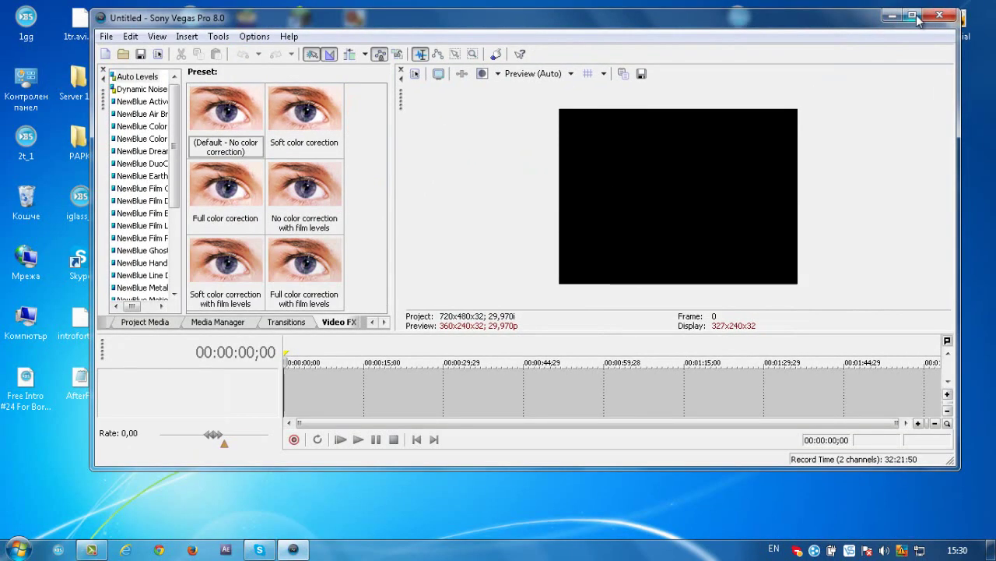
click(914, 17)
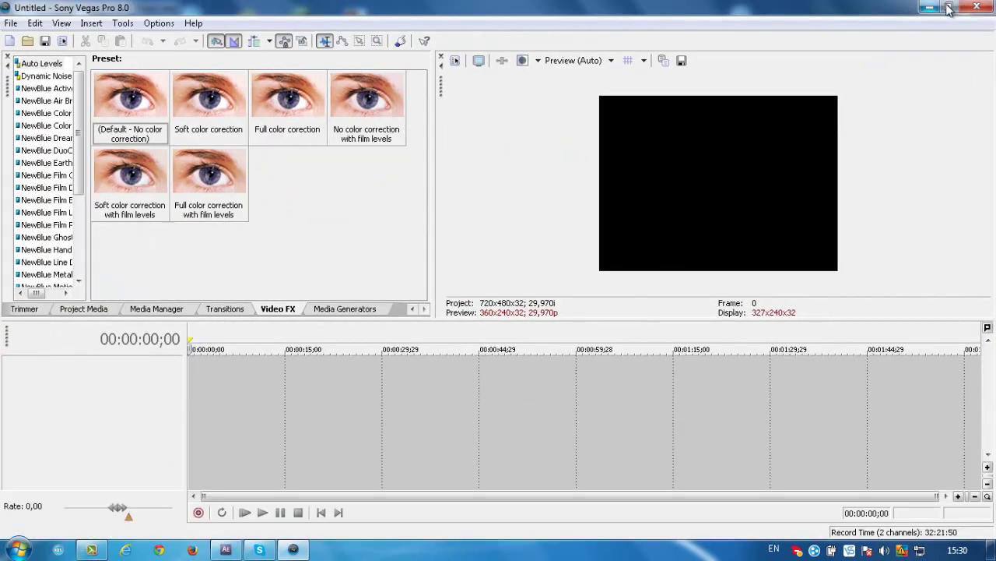
Step: Minimize Sony Vegas Pro, dismiss the tip of the day in Adobe After Effects and minimize that program too
click(929, 8)
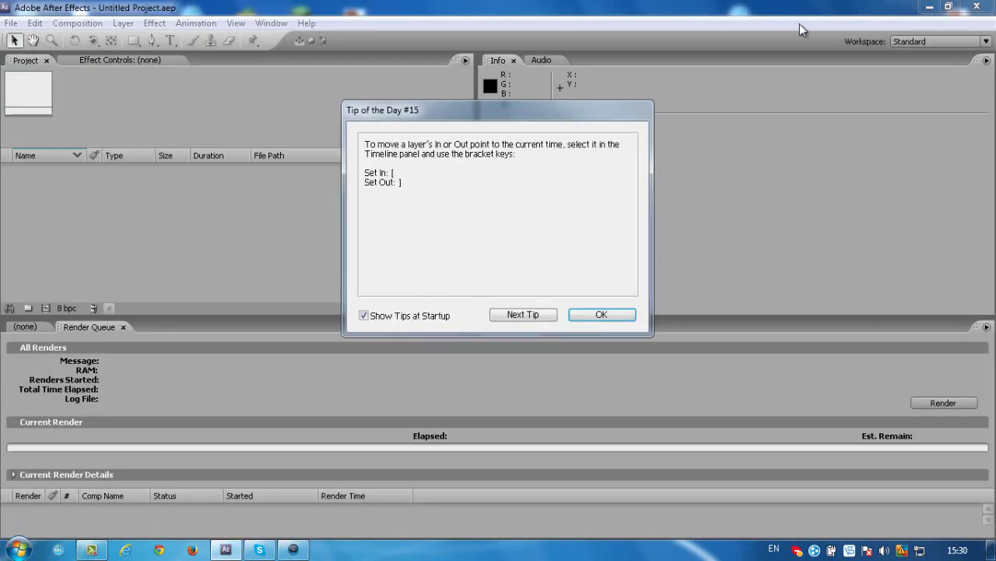
click(596, 315)
click(929, 7)
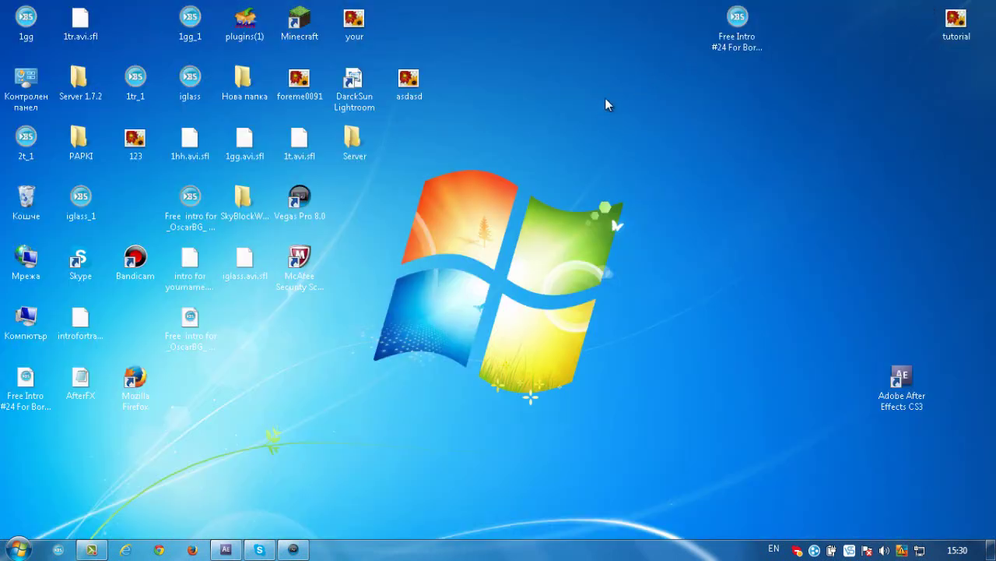
Step: Move the separate Free Intro #24 media file one row down on the desktop, leaving no icons selected
drag(726, 30, 731, 87)
drag(970, 30, 446, 438)
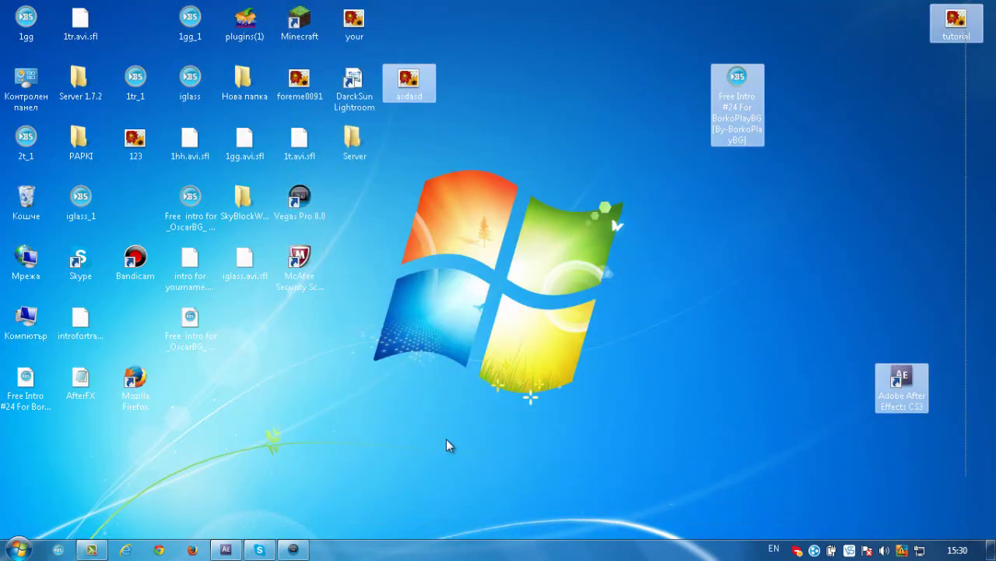
click(446, 438)
Step: Place the tutorial picture at the start of the Vegas timeline and add the Free Intro #24 audio on a track beneath it
drag(944, 27, 196, 386)
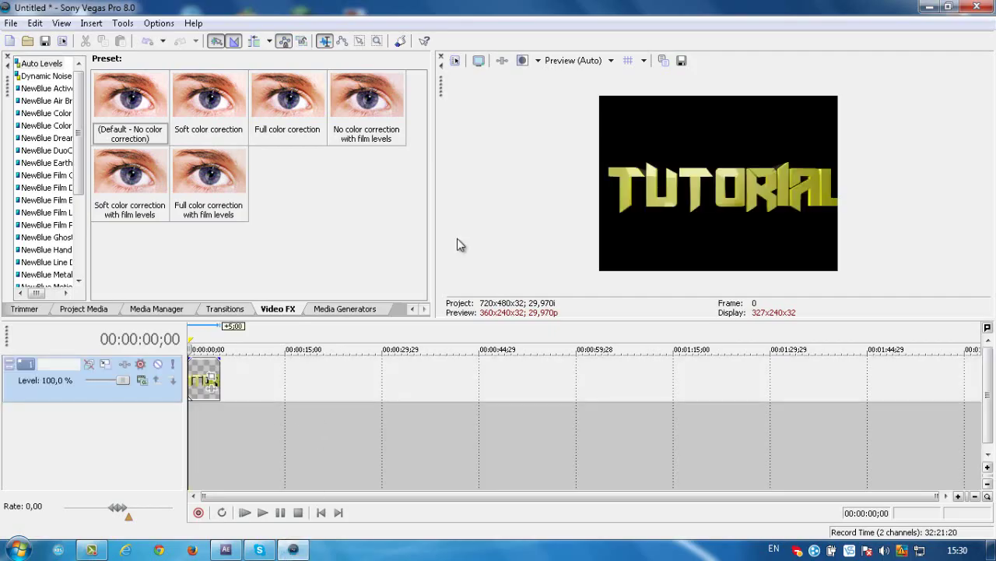
click(927, 7)
drag(763, 97, 196, 448)
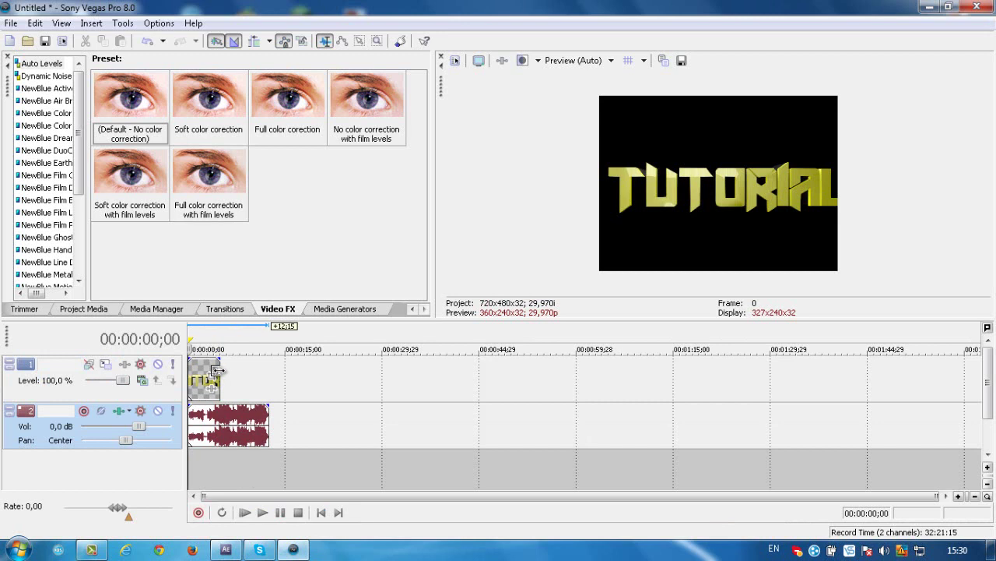
Step: Extend the tutorial picture event on track 1 to the end of the audio event
drag(219, 369, 269, 371)
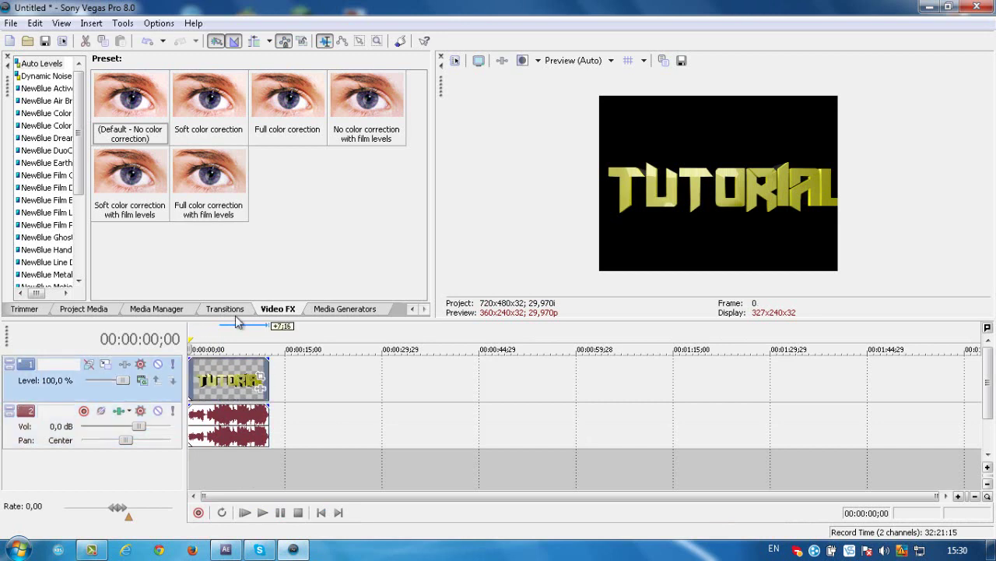
click(267, 390)
scroll(249, 369, up, 2)
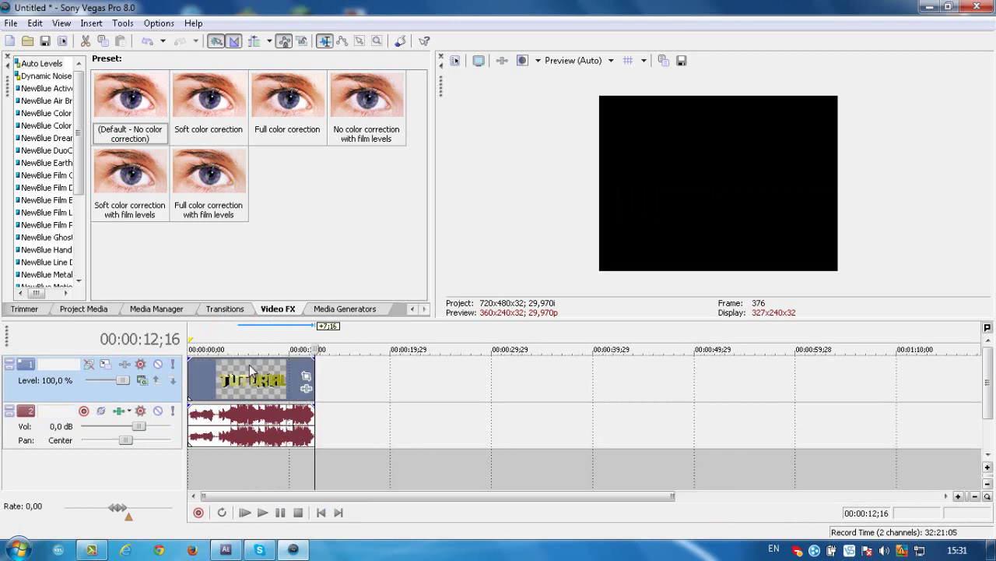
scroll(255, 374, down, 2)
scroll(265, 395, up, 6)
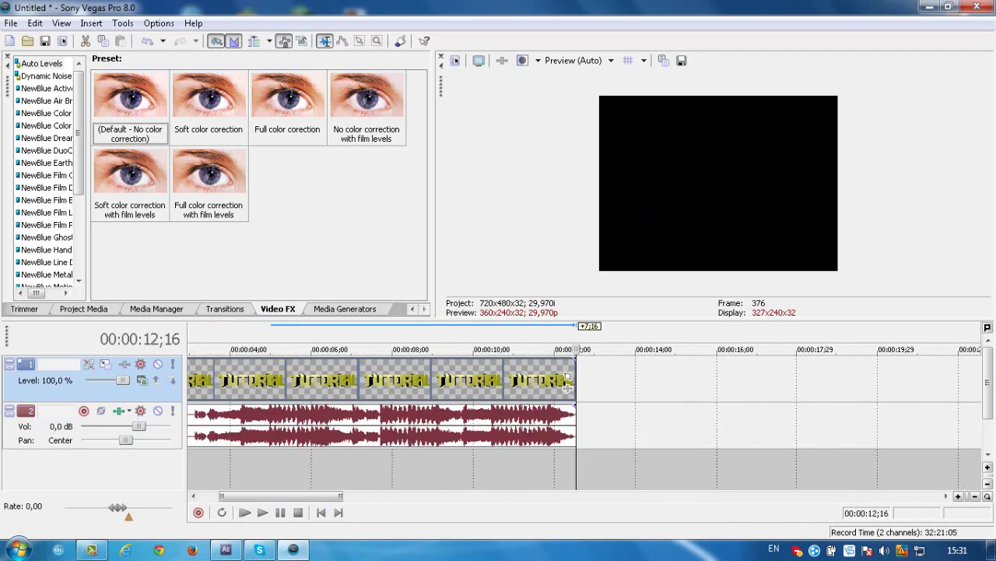
Step: Lower the system speaker volume to below half
click(885, 549)
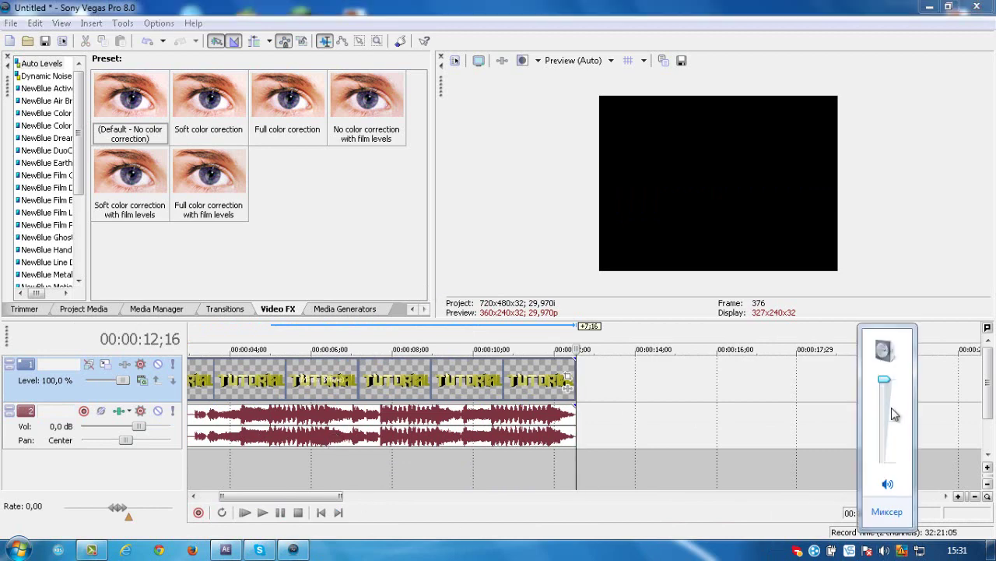
drag(878, 413, 874, 436)
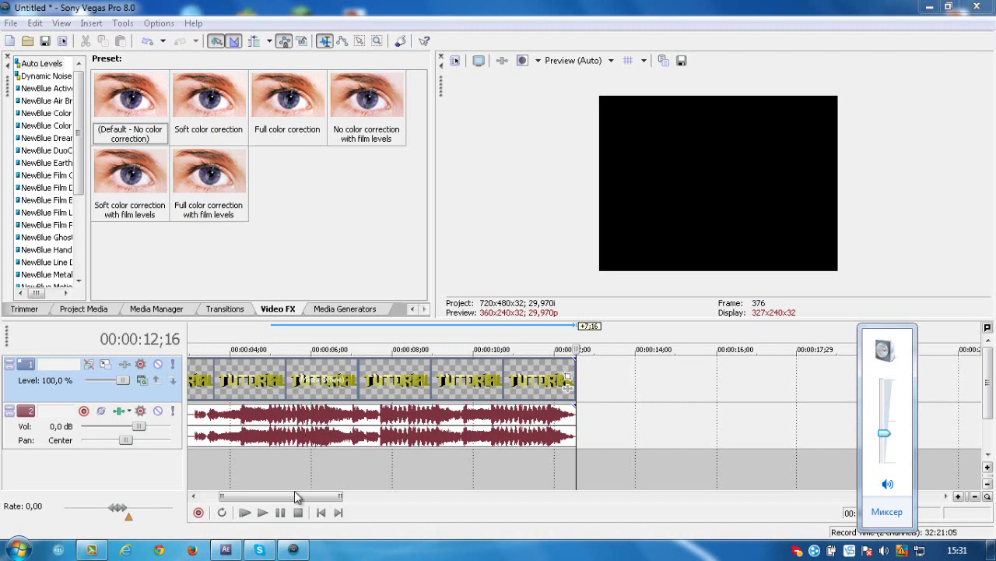
Step: Play the timeline from the start and split the tutorial picture event into segments that follow the music
drag(294, 496, 240, 495)
click(363, 382)
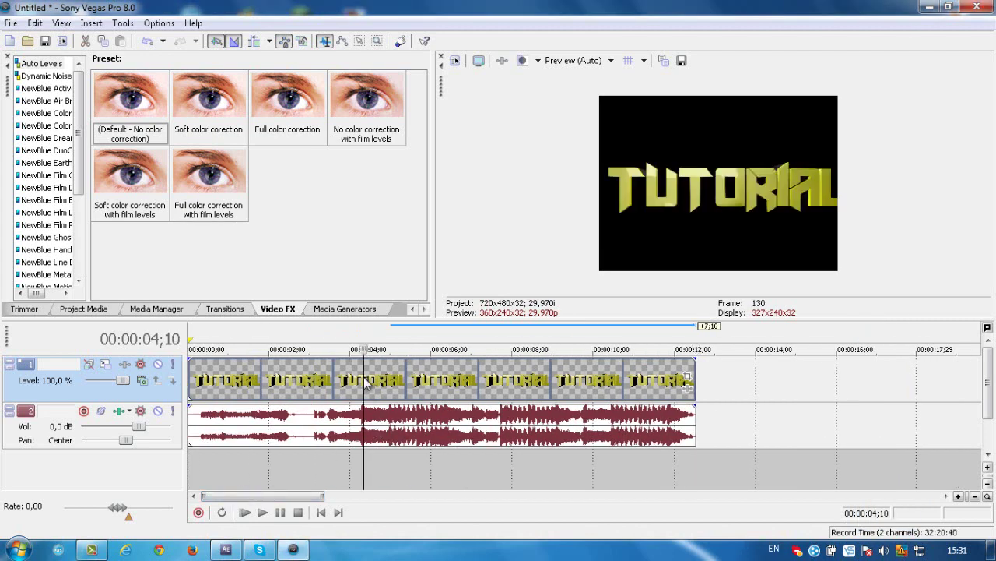
click(246, 512)
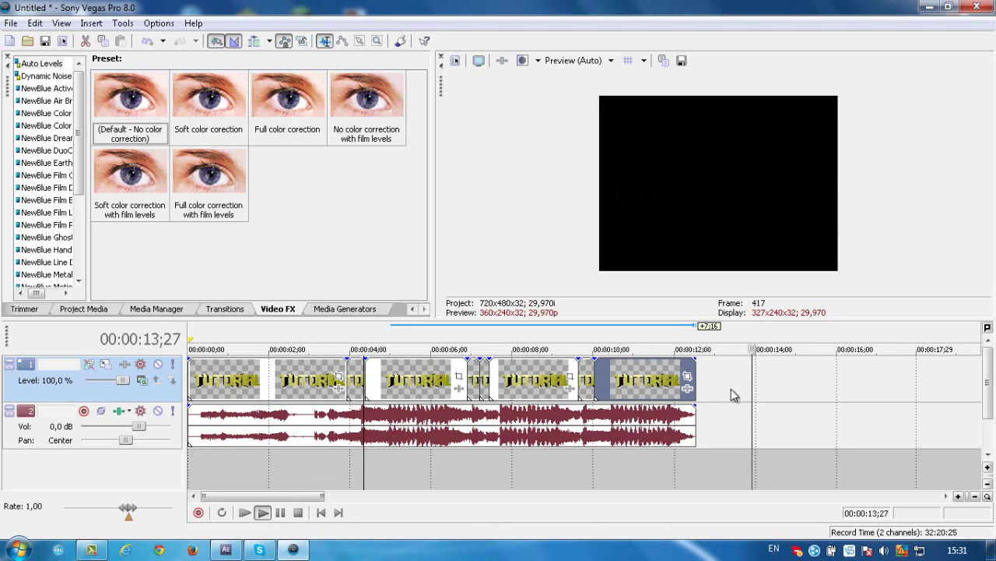
click(263, 512)
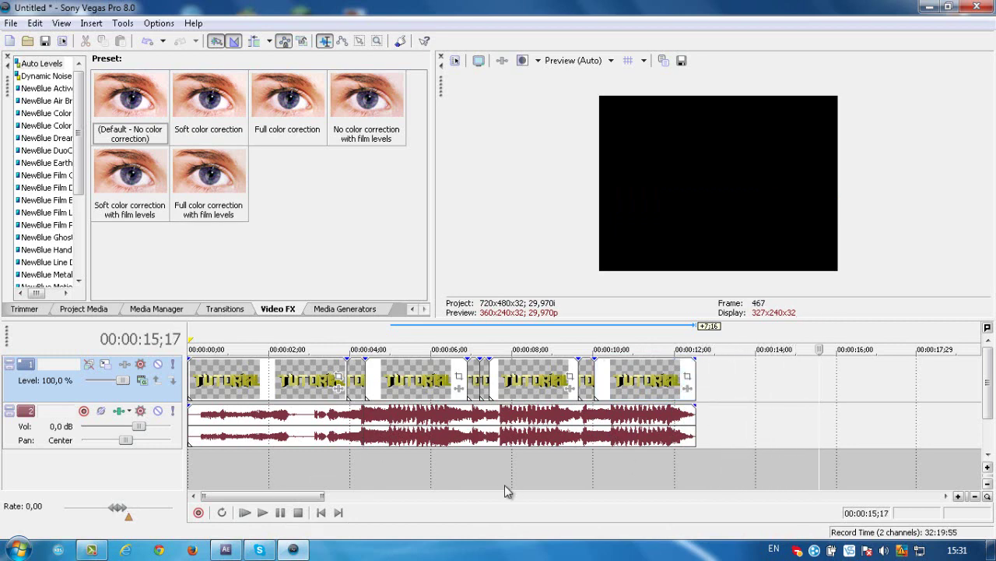
Step: Give the first picture segment a fade-in spanning nearly its whole length and preview it from the start
drag(187, 355, 338, 356)
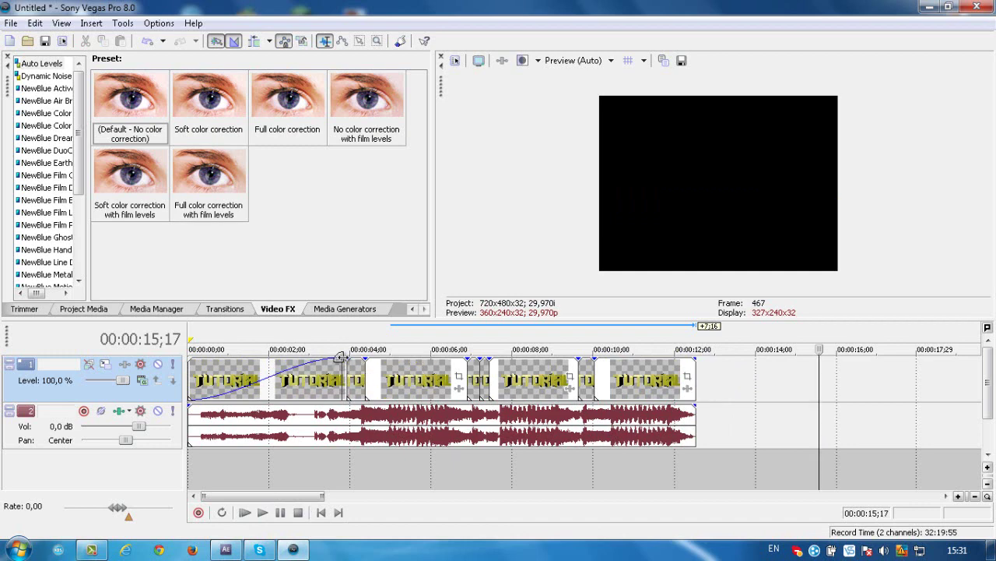
click(245, 513)
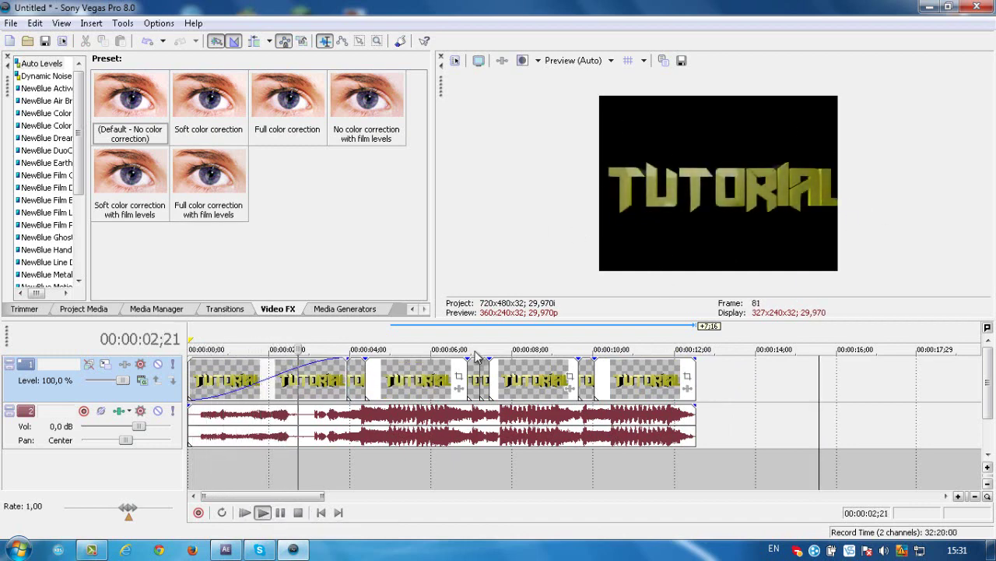
click(284, 513)
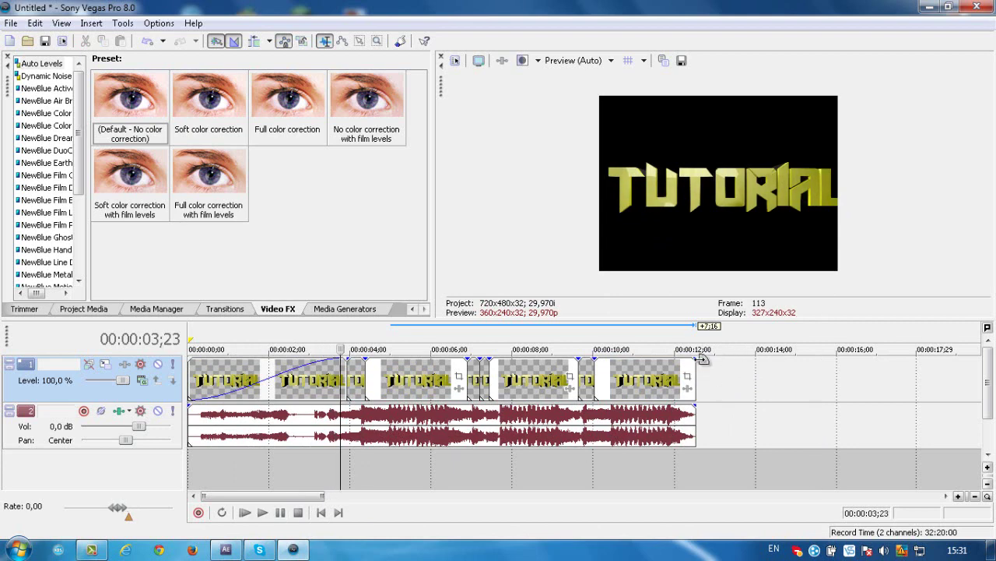
mouse_move(694, 359)
mouse_down()
mouse_move(609, 355)
mouse_move(705, 355)
mouse_up()
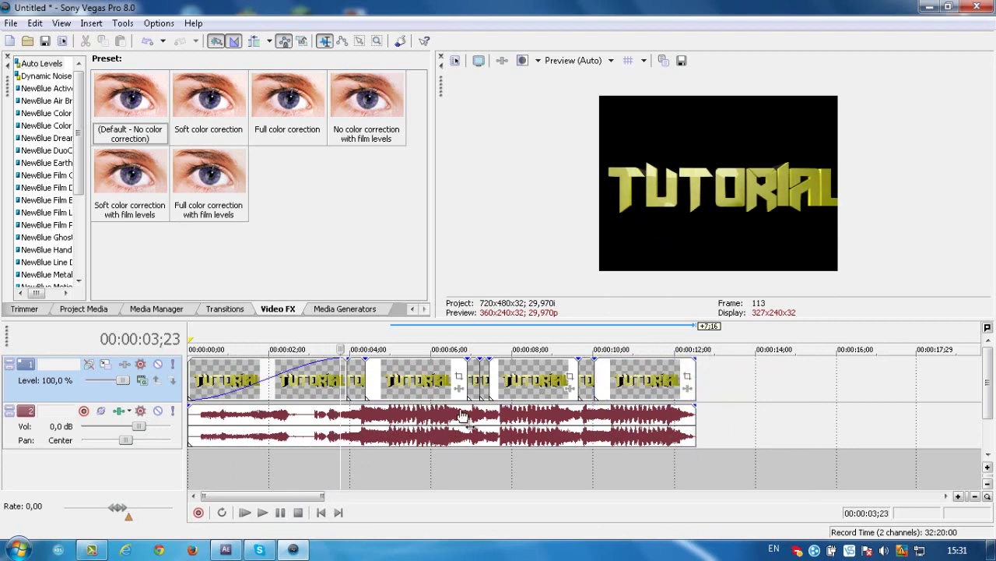
Step: Apply the Dirt Road preset of the NewBlue Active Camera effect to the short second picture segment at about 4 seconds
click(357, 382)
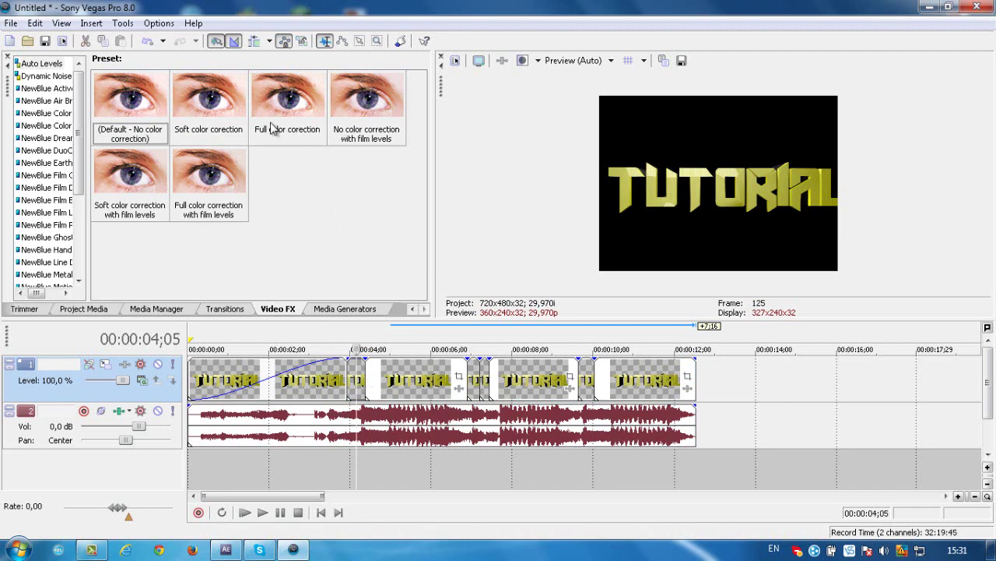
scroll(66, 100, up, 1)
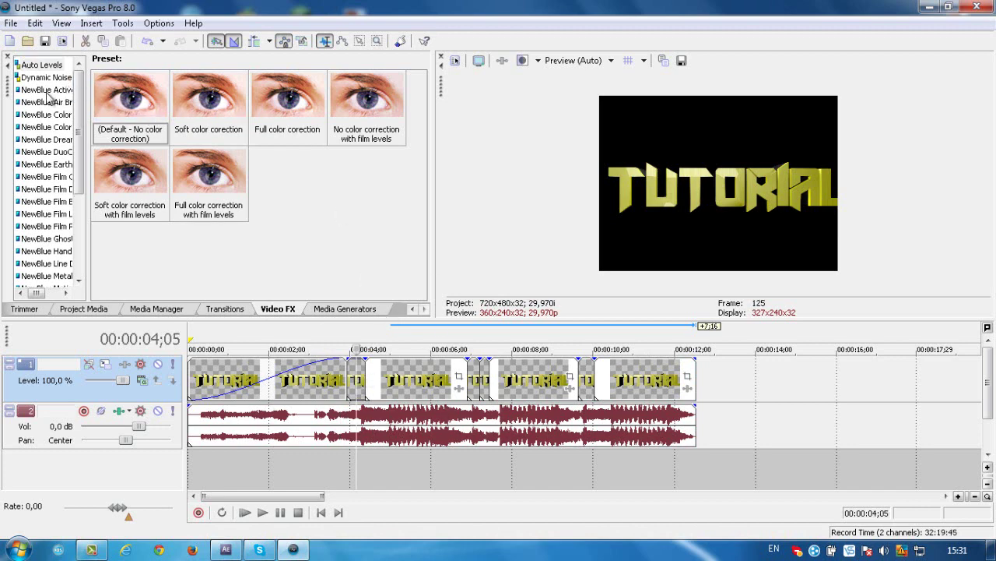
click(45, 91)
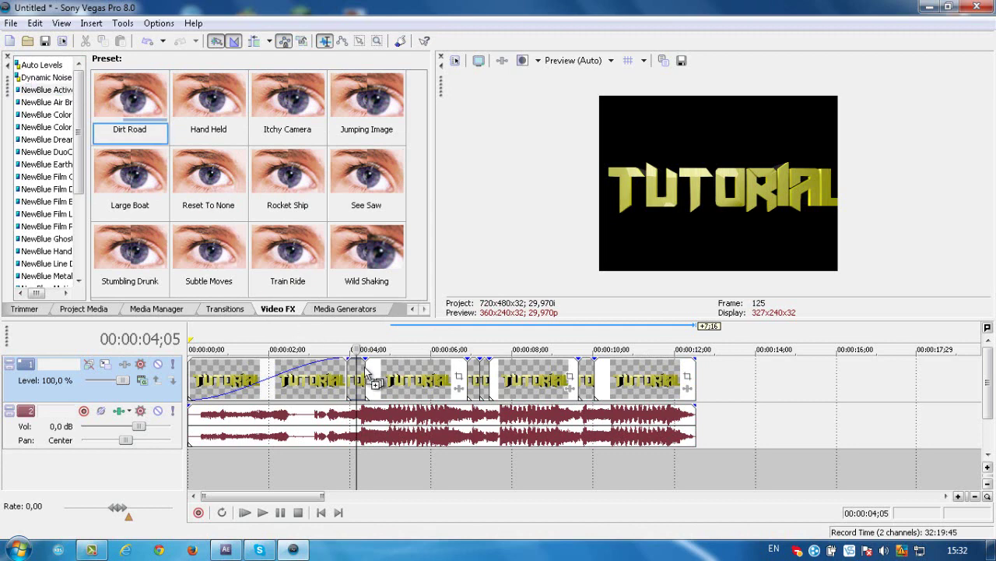
drag(374, 382, 368, 387)
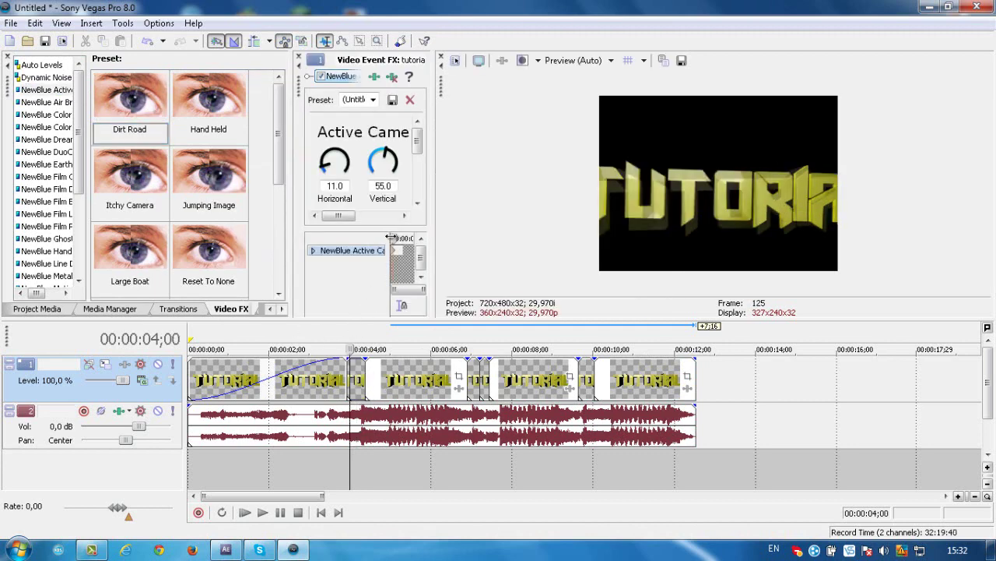
Step: Undock the Video Event FX window to float over the workspace and widen the effect preset area beside the video preview
drag(391, 236, 388, 237)
drag(437, 213, 432, 210)
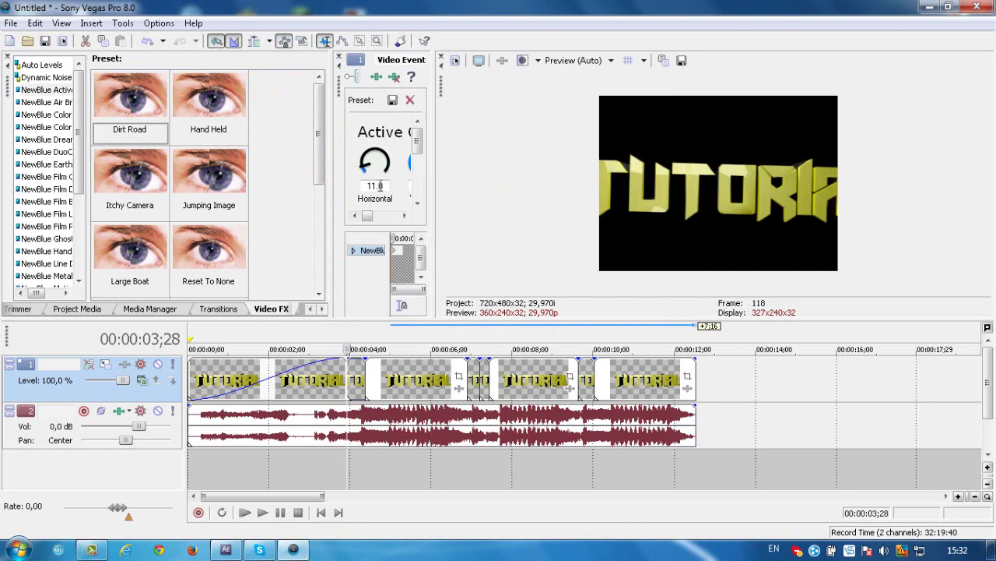
drag(340, 201, 421, 235)
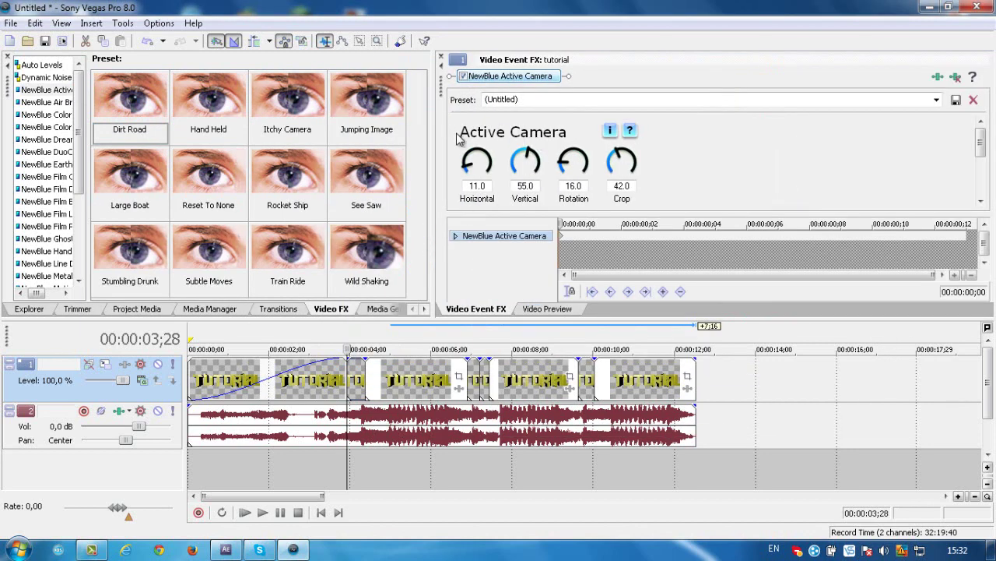
mouse_move(439, 138)
mouse_down()
mouse_move(456, 137)
mouse_move(435, 137)
mouse_up()
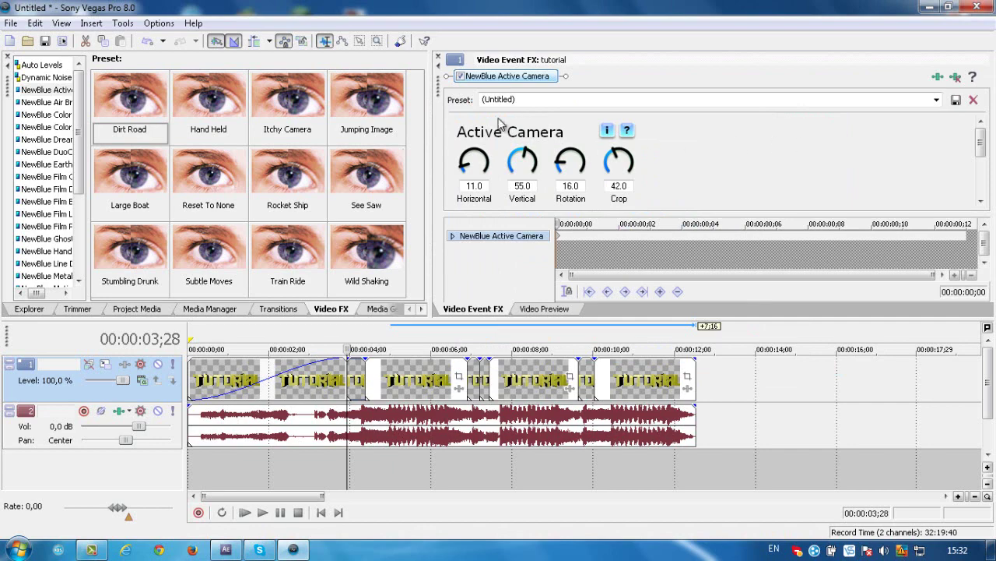
drag(456, 136, 439, 224)
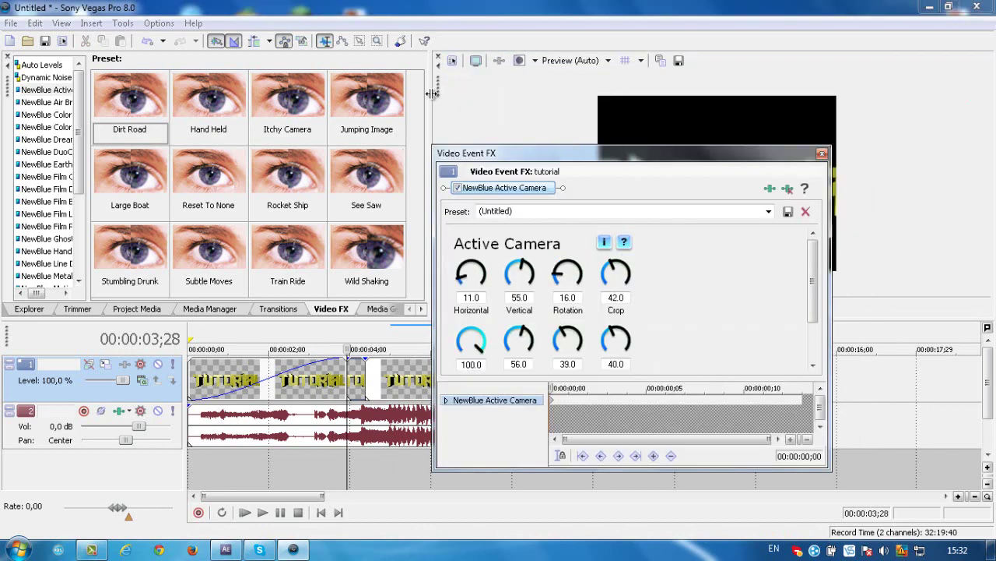
drag(432, 94, 454, 95)
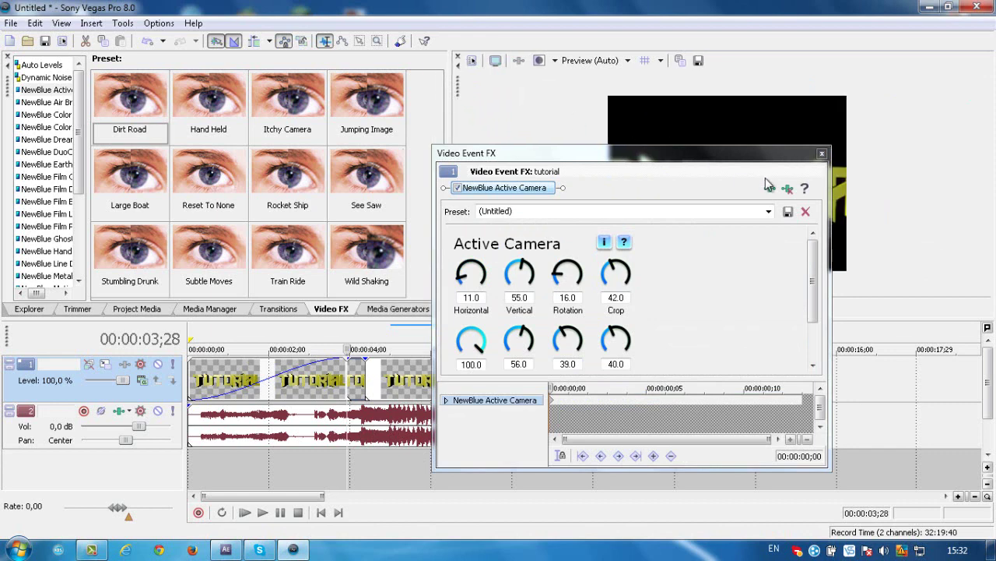
drag(785, 161, 547, 241)
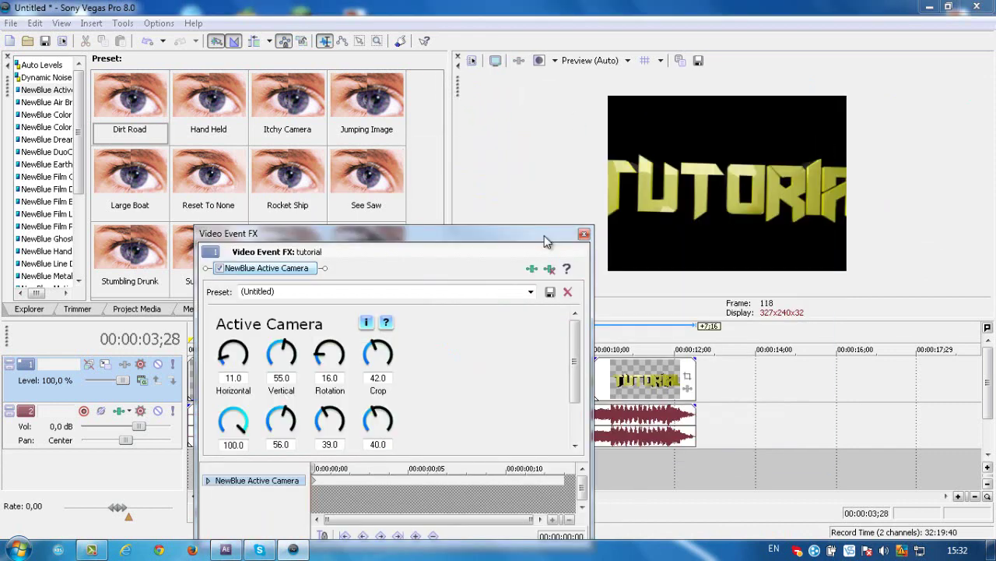
drag(451, 175, 641, 118)
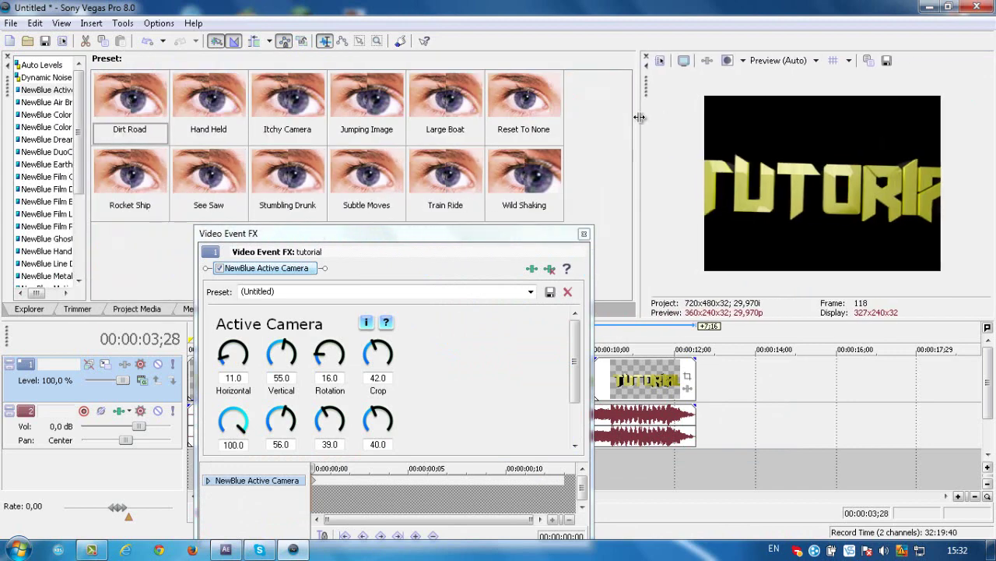
drag(525, 238, 810, 163)
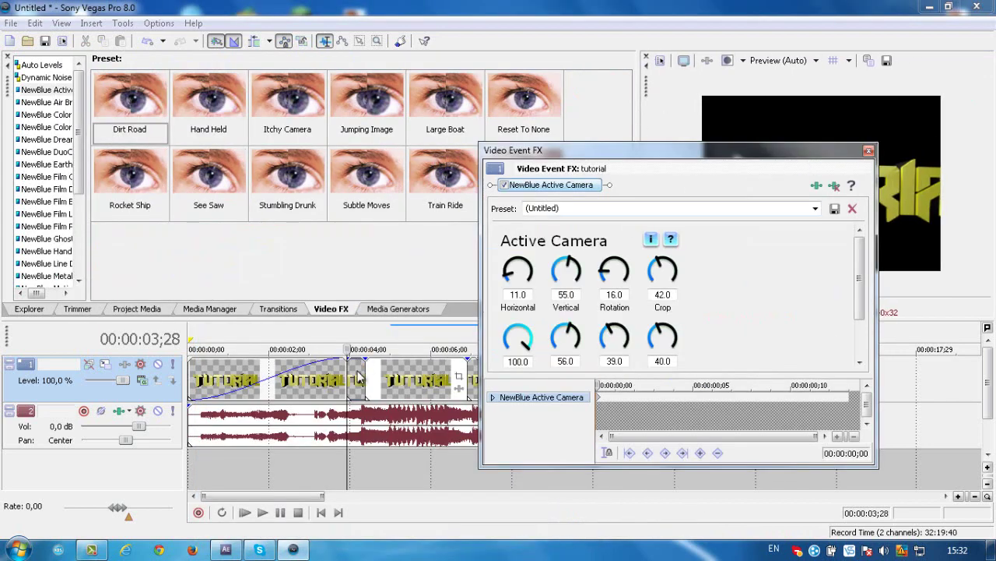
Step: Extend the short second picture segment to about 4.7 seconds, close its effect settings and delete the segment
mouse_move(367, 373)
mouse_down()
mouse_move(383, 376)
mouse_move(358, 378)
mouse_move(395, 379)
mouse_move(380, 377)
mouse_up()
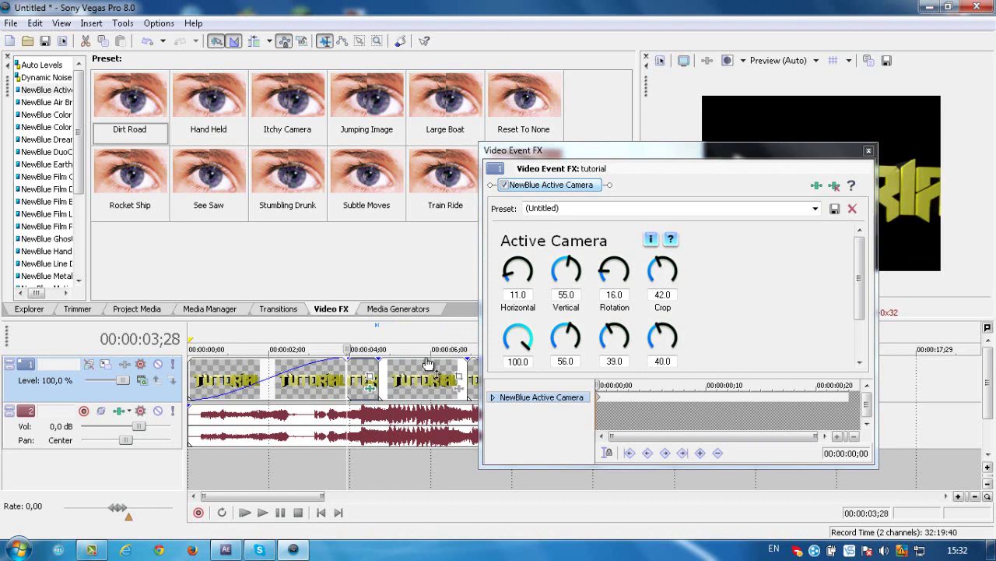
click(868, 150)
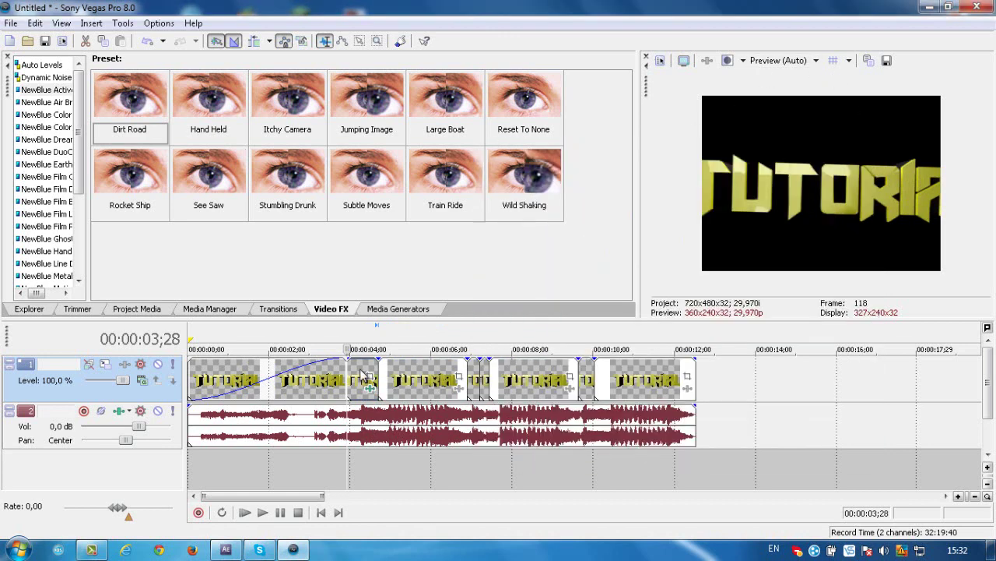
key(Delete)
click(430, 365)
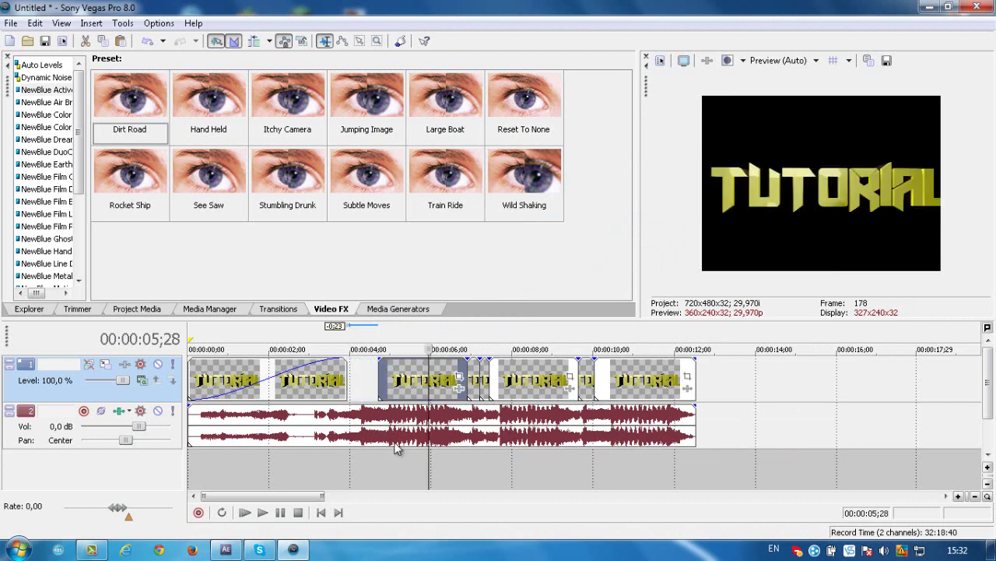
Step: Paste the copied picture event into the gap after the first segment and trim it to end at 00:00:04;15, meeting the third segment
click(382, 475)
click(363, 383)
key(ctrl+v)
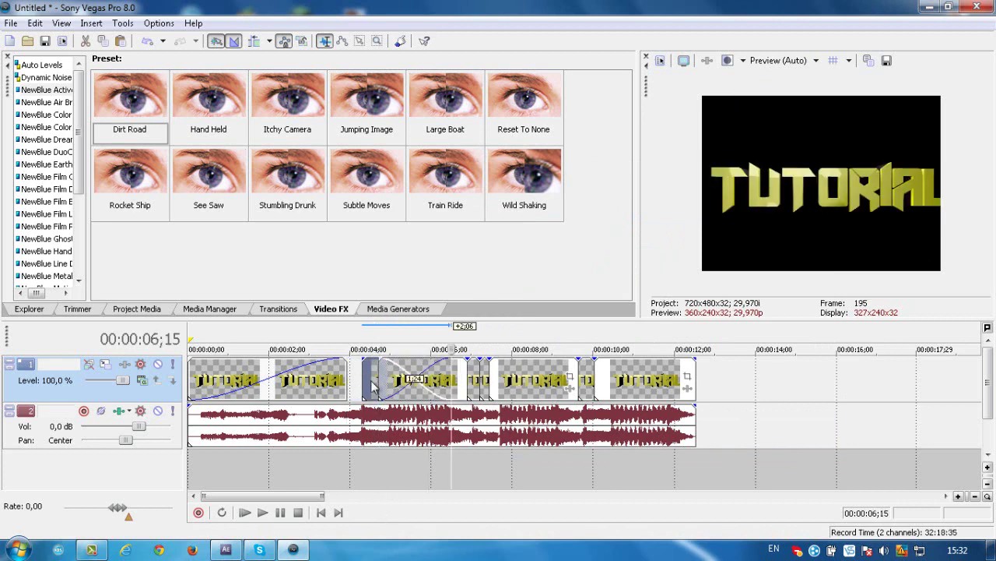
drag(372, 386, 359, 383)
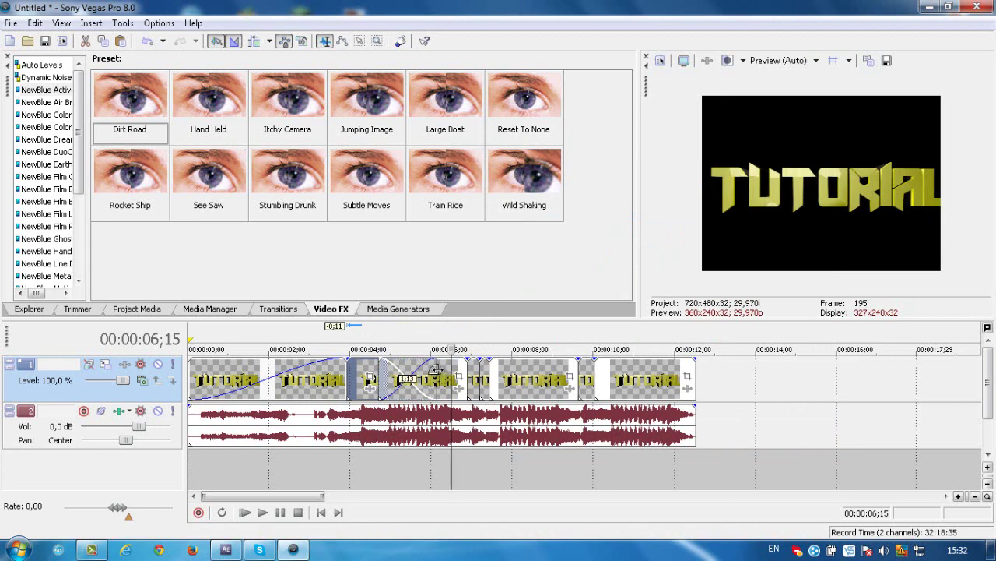
drag(437, 369, 379, 369)
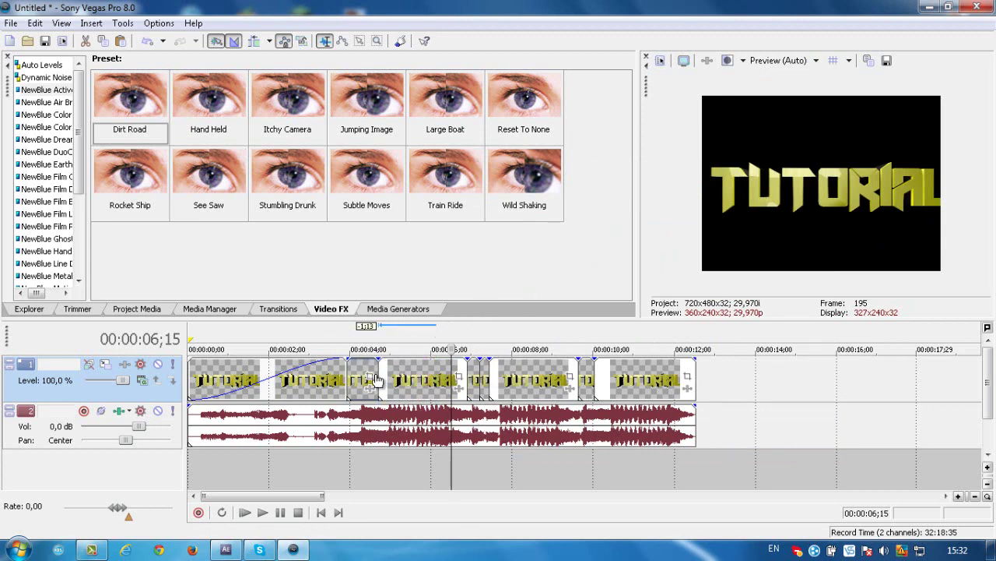
drag(376, 374, 372, 376)
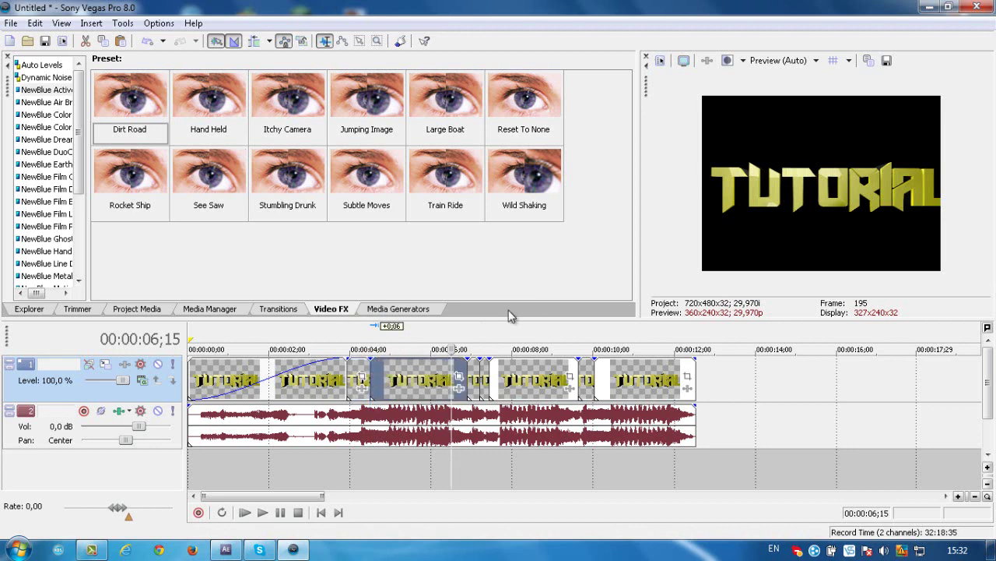
Step: Shift the second segment's pan/crop frame to about X center 630,6 and Y center 369,4
click(359, 378)
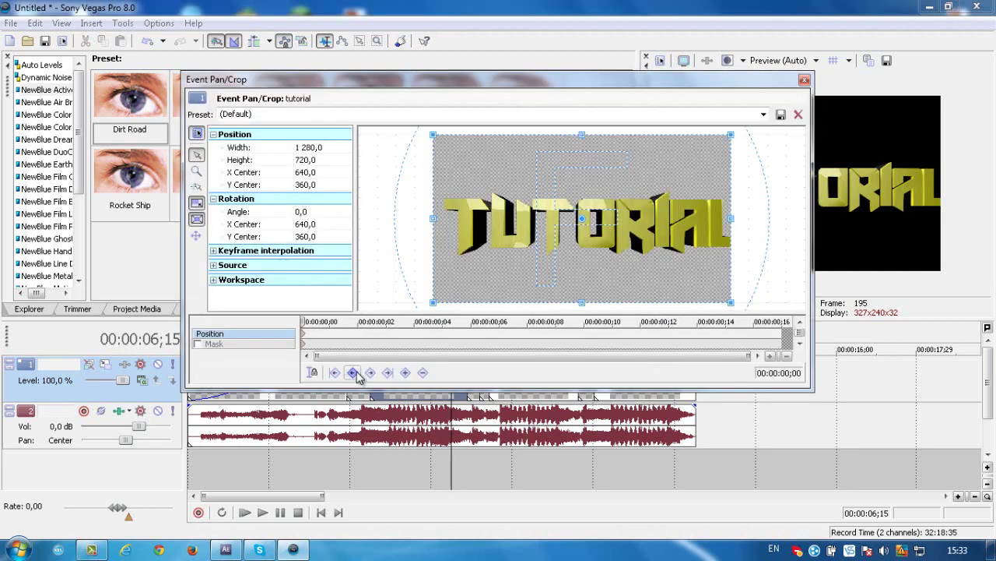
drag(617, 216, 585, 220)
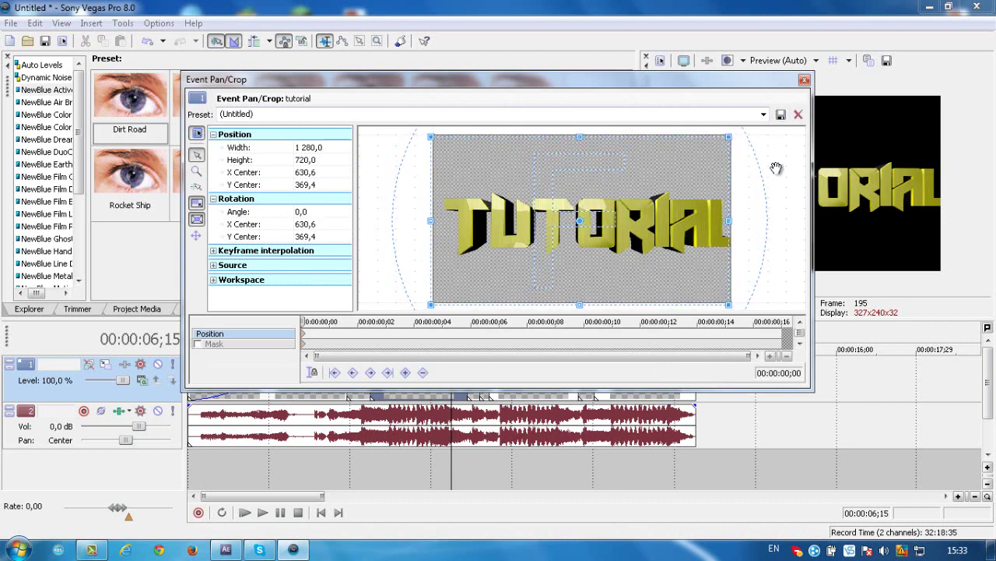
click(805, 80)
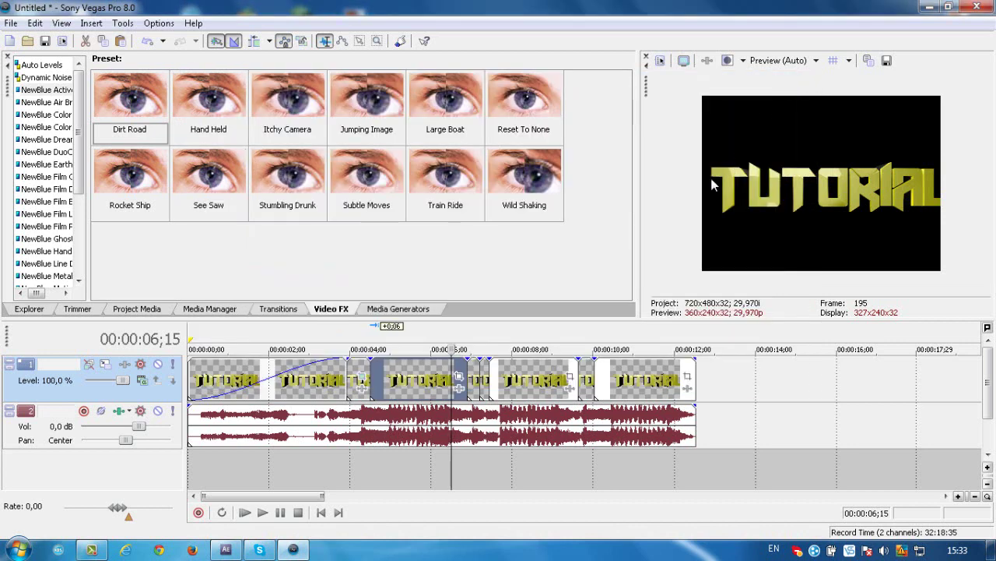
Step: Apply Active Camera's Dirt Road preset to the second segment and set the Reset To None preset at its end, 00:00:00;17
drag(121, 109, 358, 389)
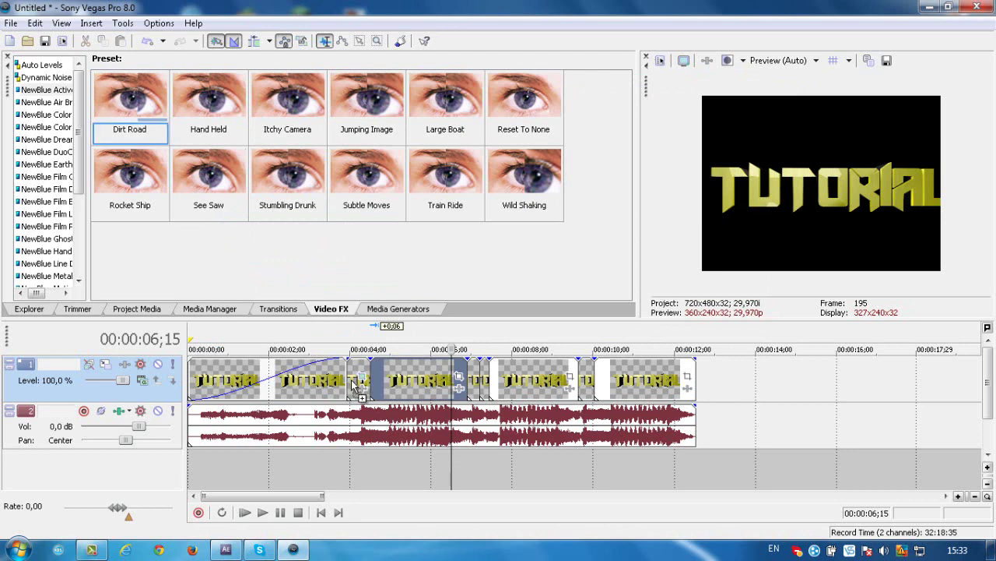
click(600, 385)
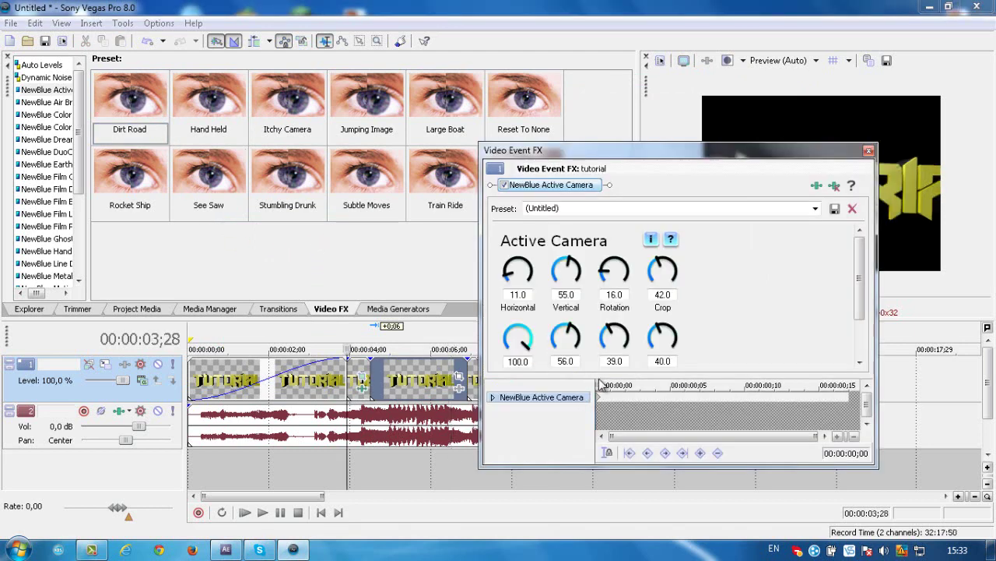
key(space)
click(815, 209)
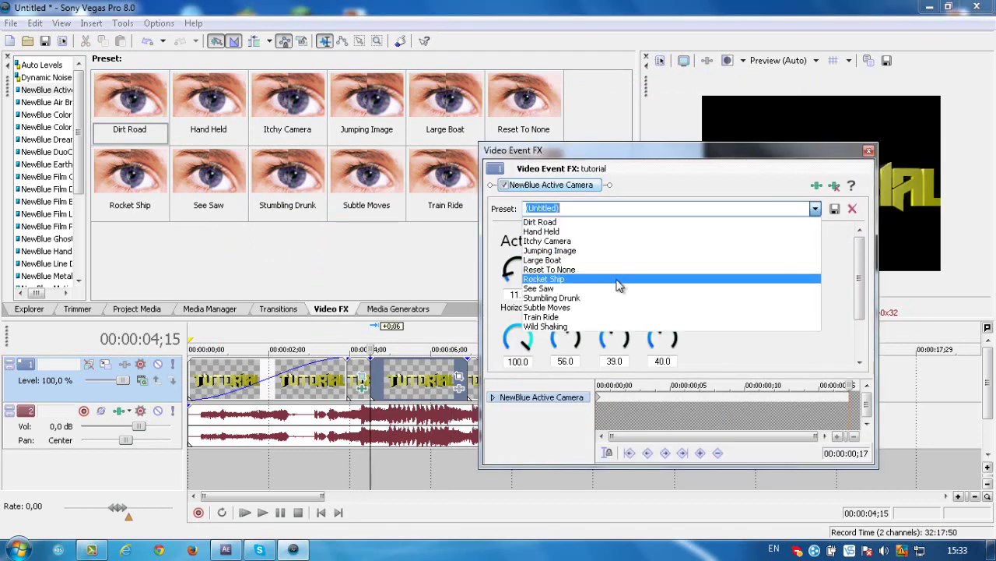
click(610, 270)
click(869, 151)
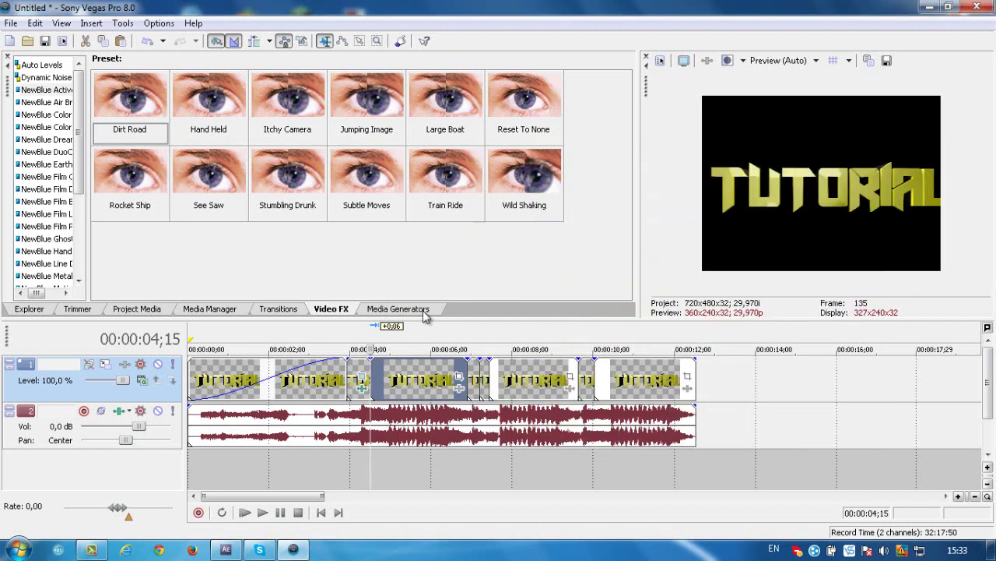
Step: Add the Apparition preset of the NewBlue Shear Energy effect to the short second picture segment
drag(76, 179, 90, 260)
click(50, 226)
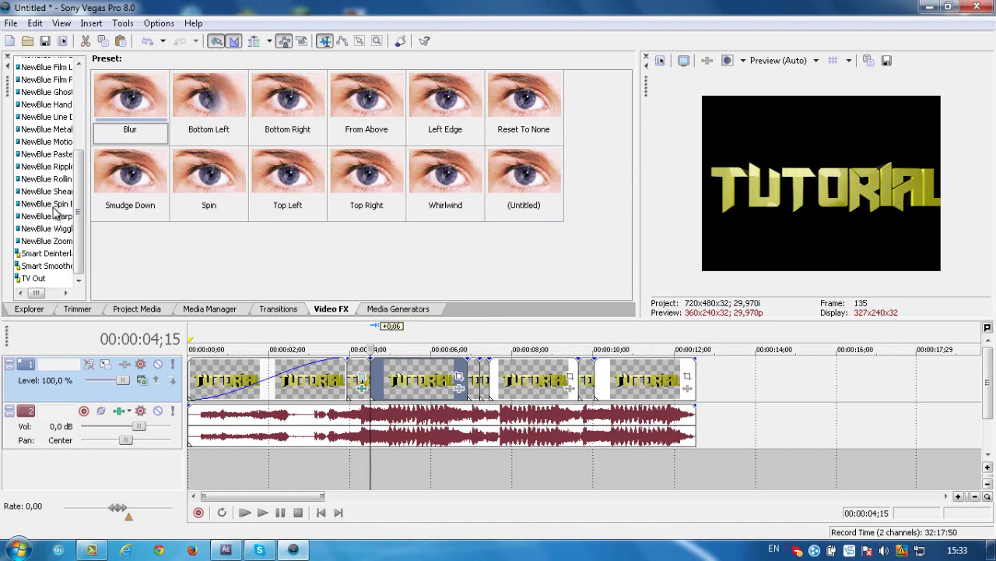
click(47, 191)
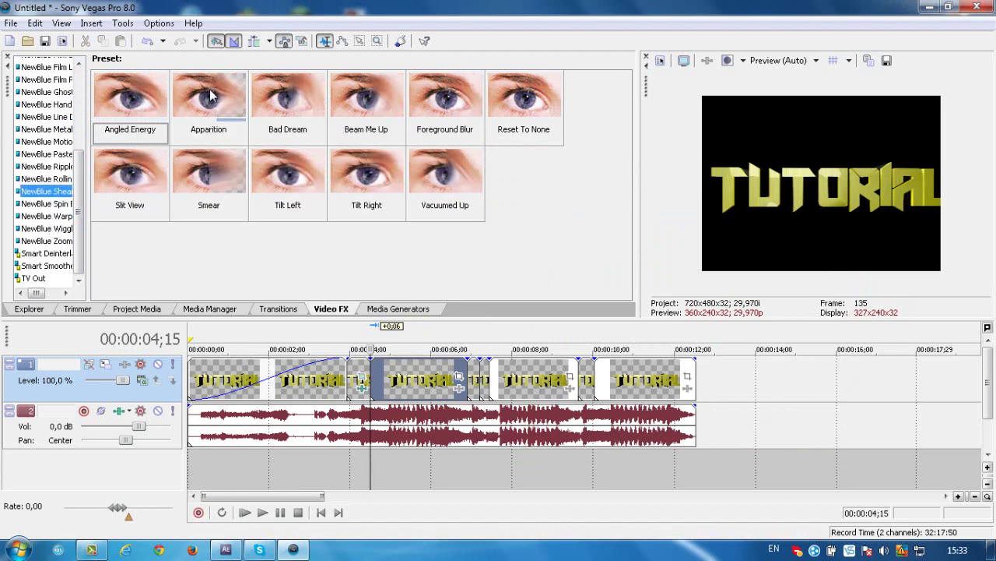
drag(204, 94, 362, 387)
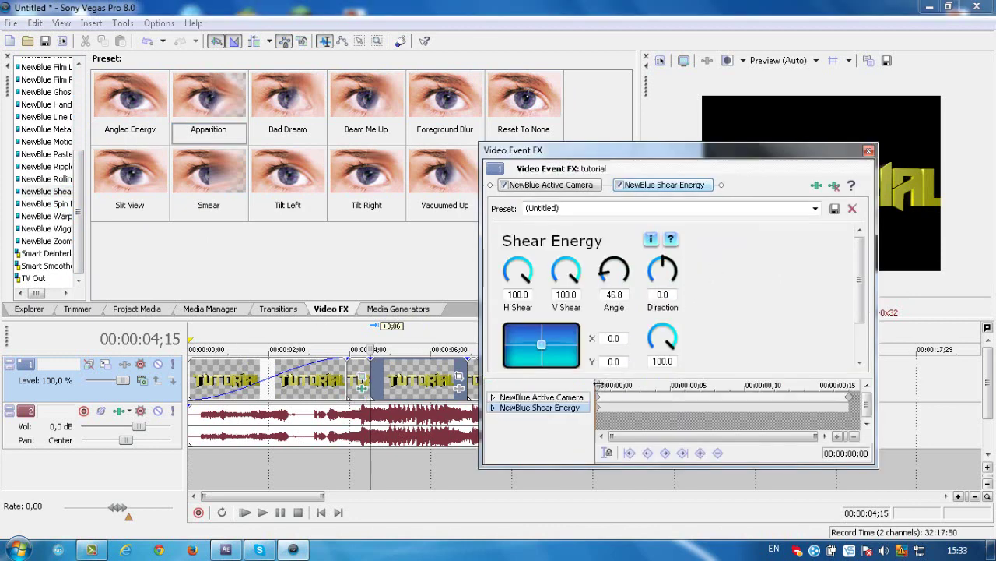
Step: Set Shear Energy to Reset To None at the segment's end, 00:00:00;17, and turn off Use Original Picture for Edges
click(815, 208)
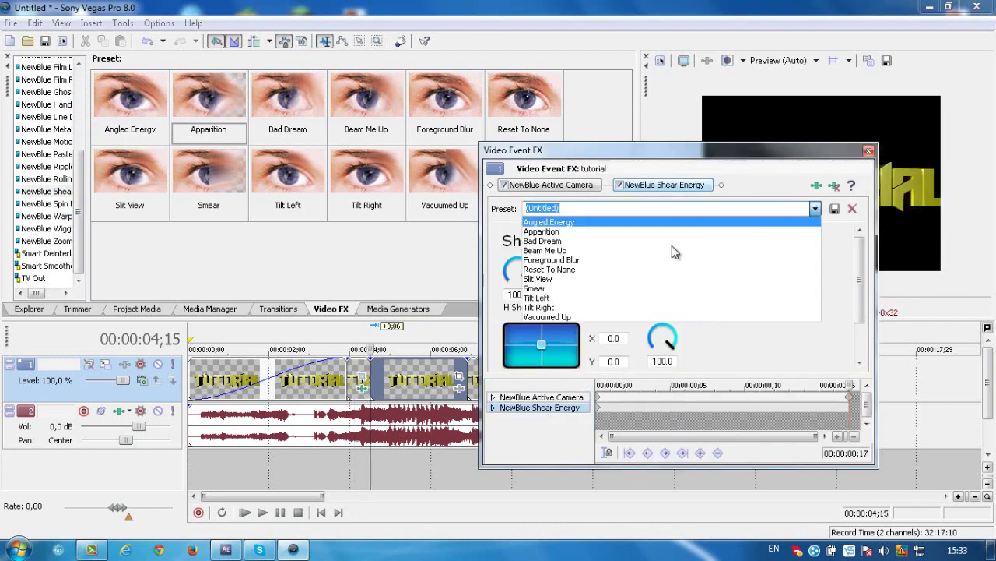
click(629, 269)
scroll(576, 352, down, 2)
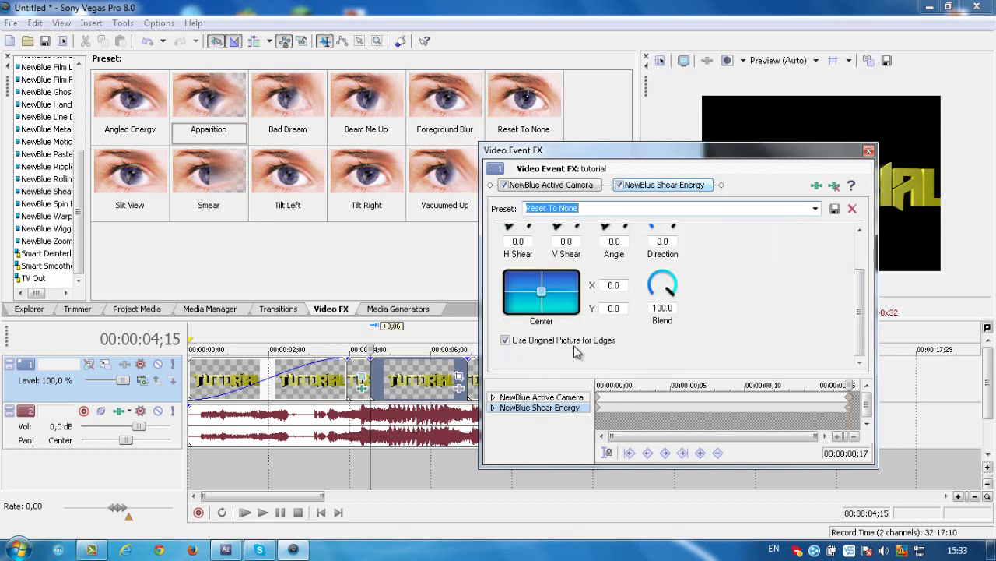
click(551, 341)
click(869, 151)
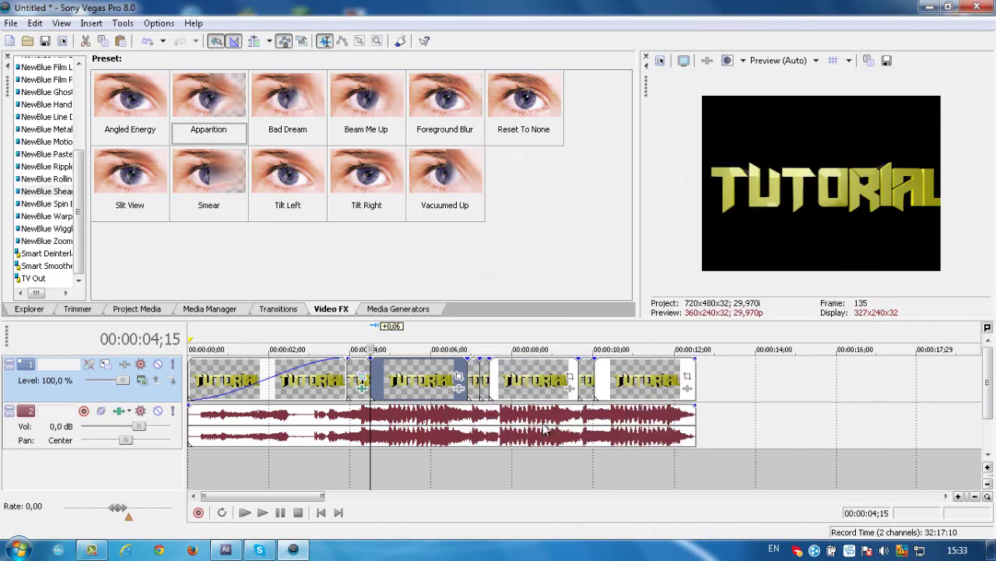
Step: Play the timeline briefly to preview the effects on the second segment
click(246, 513)
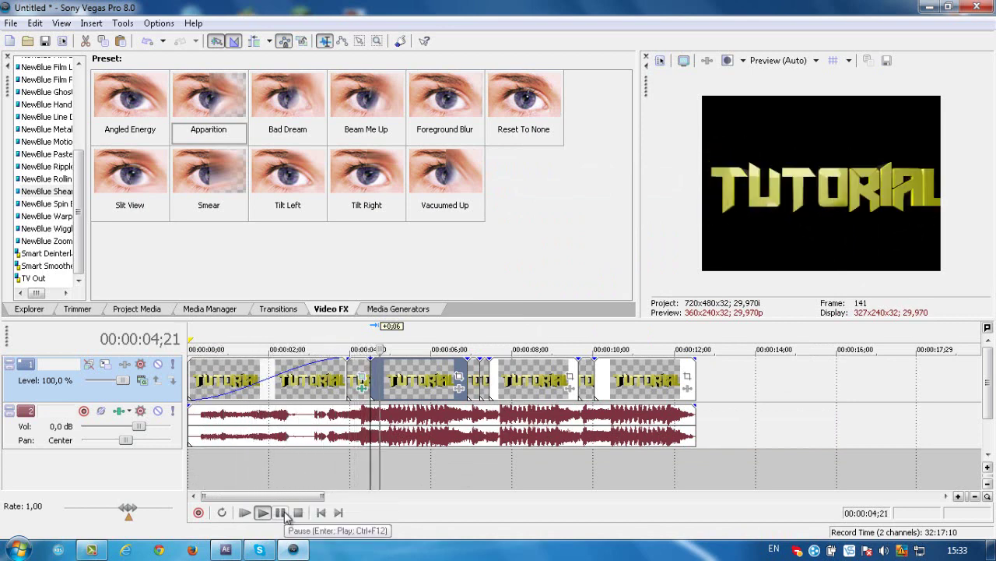
click(282, 513)
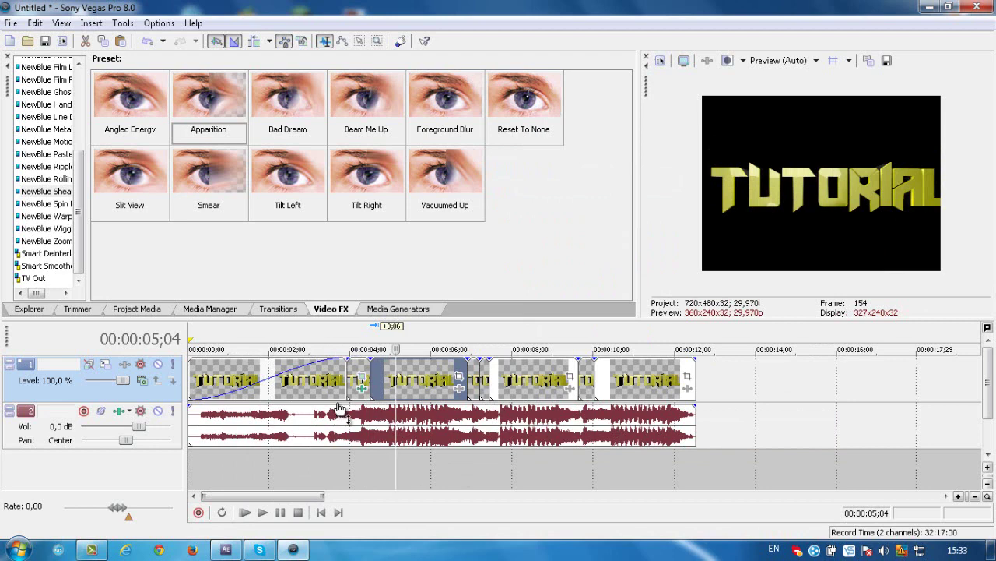
Step: Render only the picture segment starting at 00:00:04;15 to the desktop as 1tutorial, in AVI format with the NTSC DV template
double_click(397, 379)
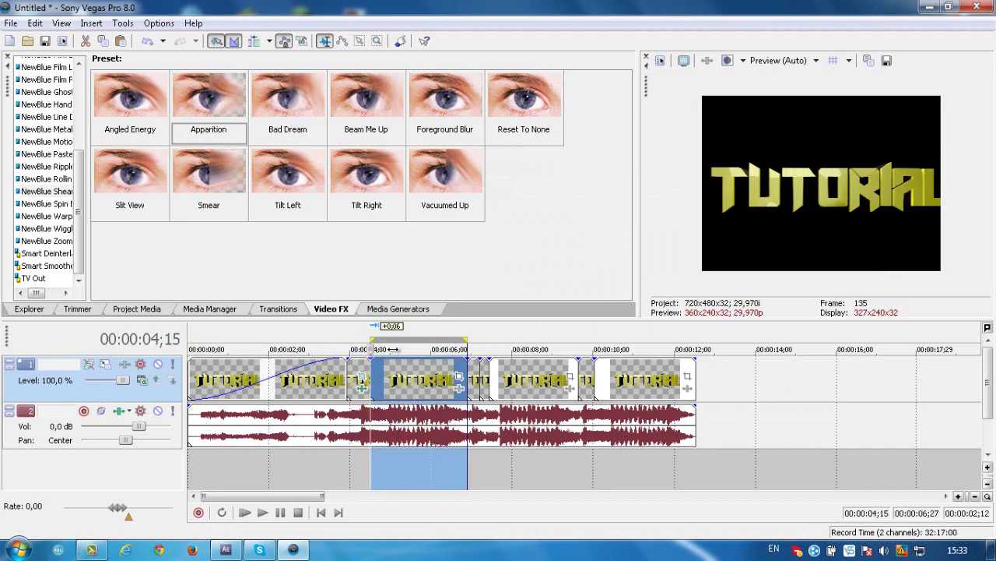
click(11, 22)
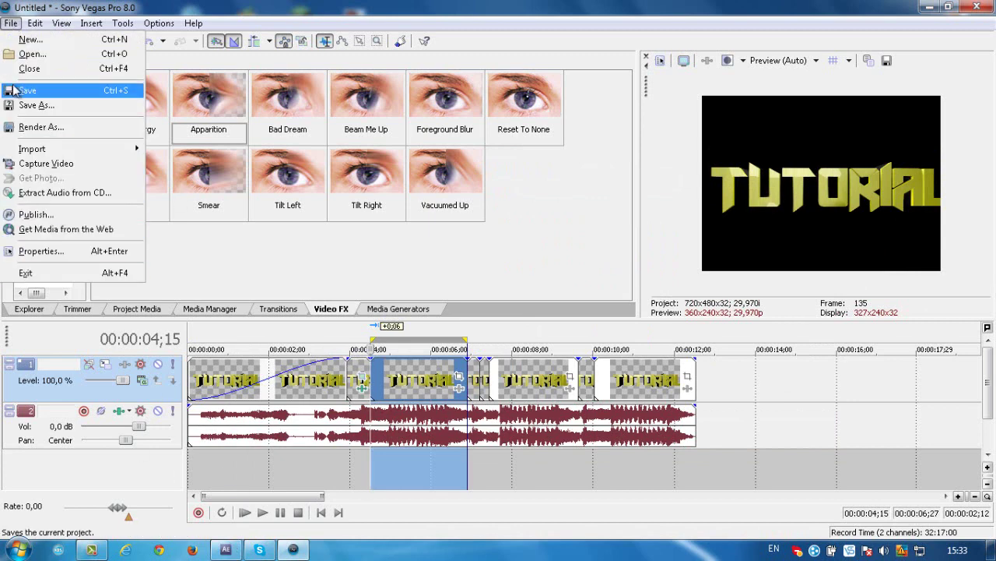
click(39, 126)
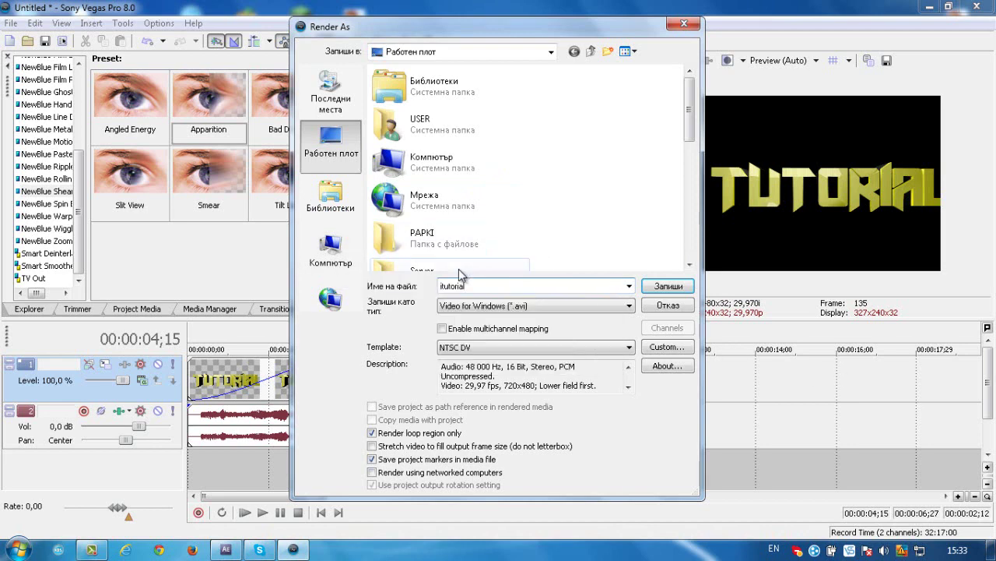
key(BackSpace)
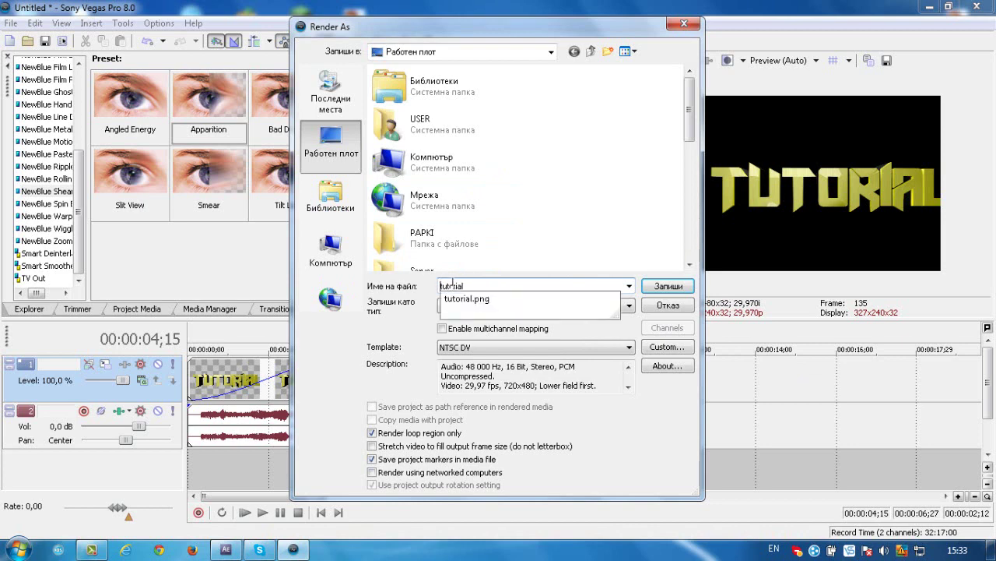
text(1)
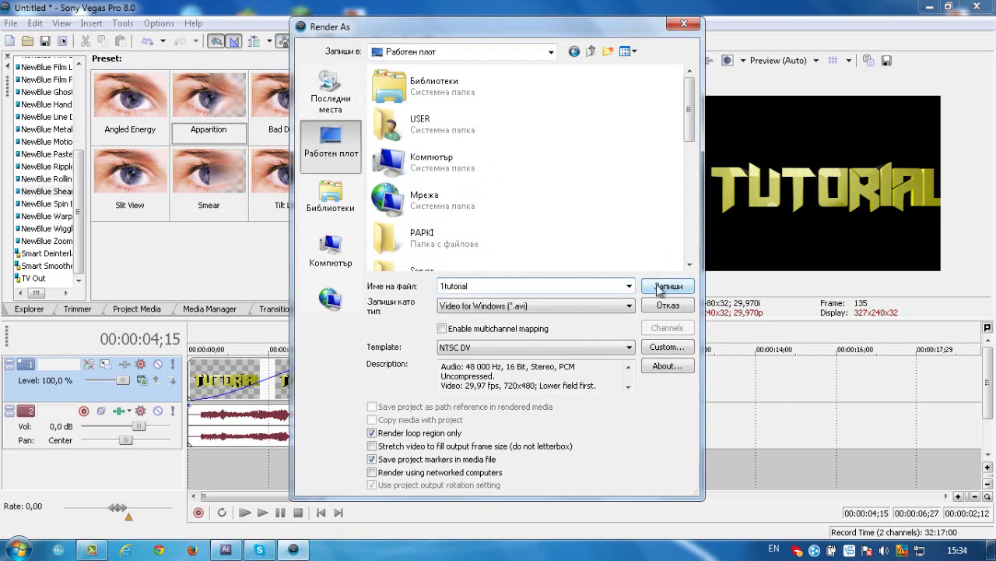
click(668, 285)
click(574, 220)
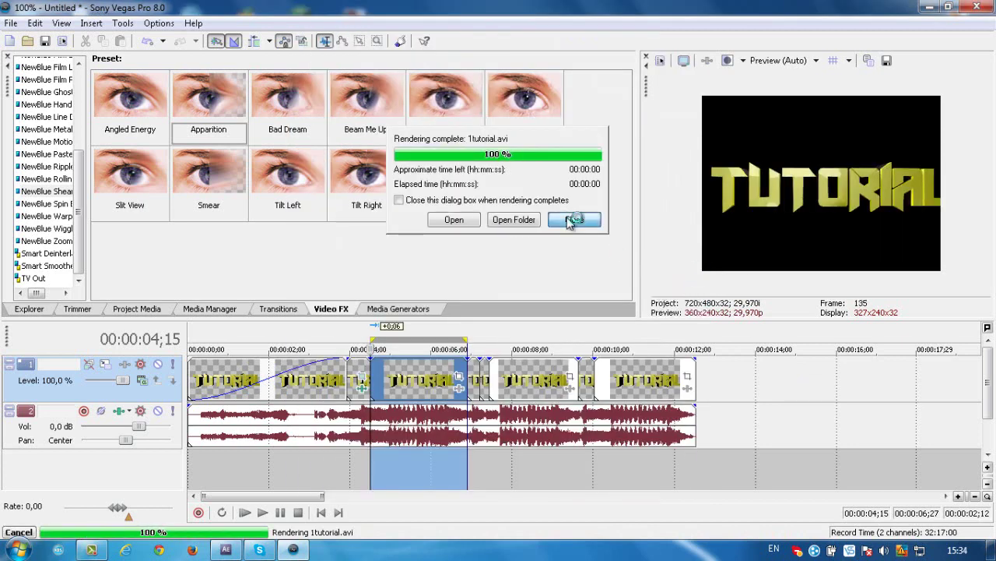
Step: Switch to Adobe After Effects and bring in the rendered 1tutorial video from the desktop
click(930, 7)
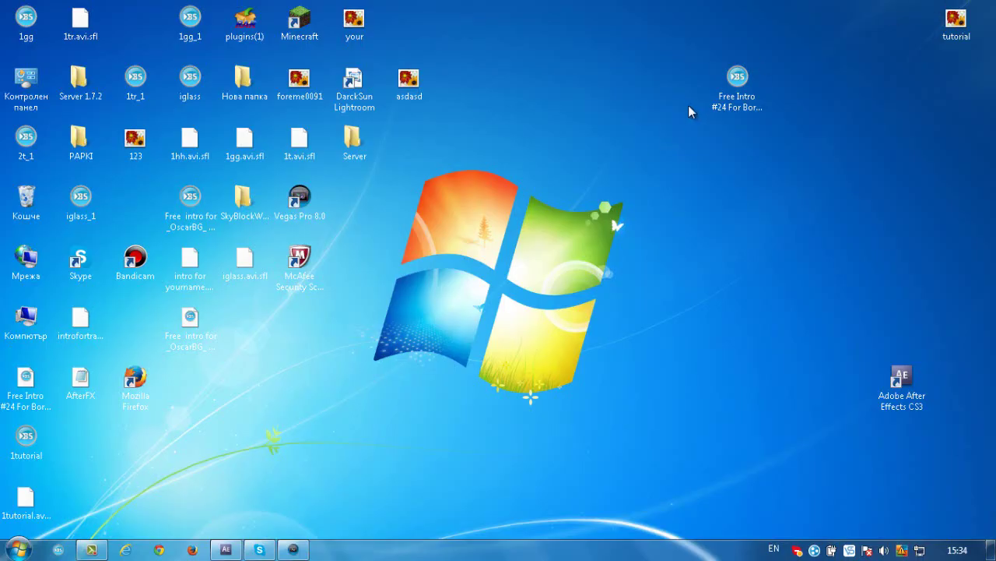
drag(49, 444, 88, 419)
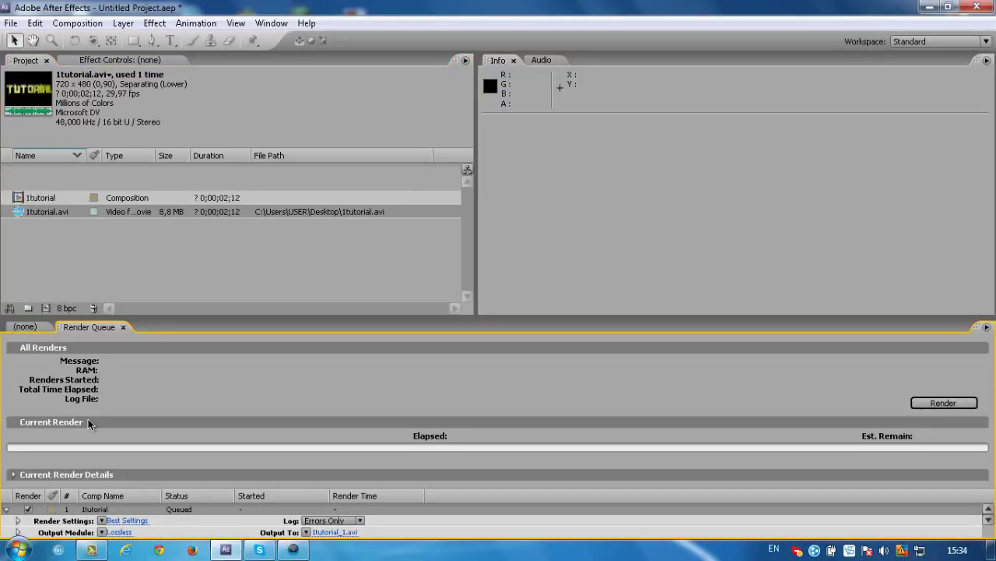
Step: Widen the Project panel, and try the Text and Animation workspaces before returning to Standard
drag(391, 161, 597, 169)
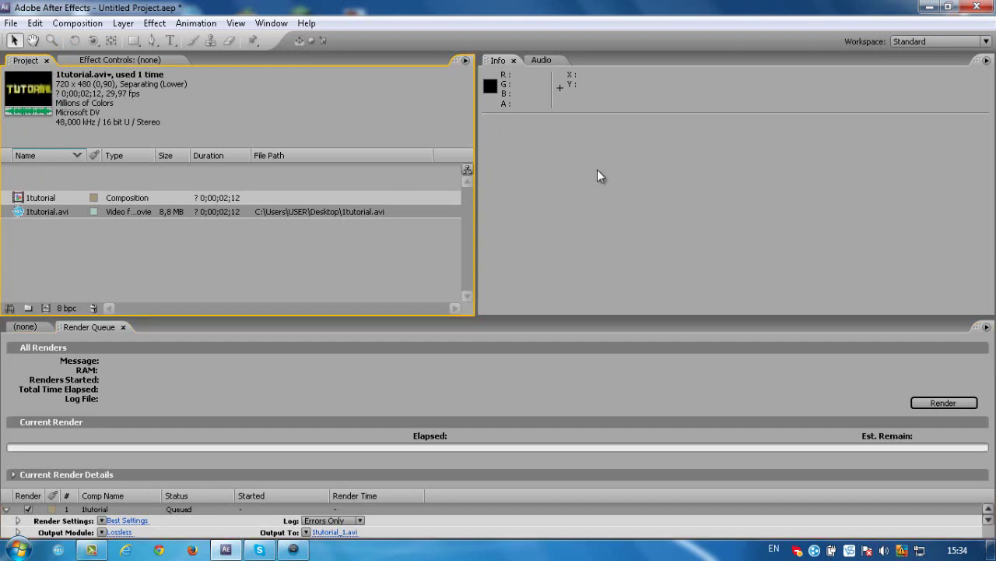
click(523, 165)
click(543, 60)
click(506, 61)
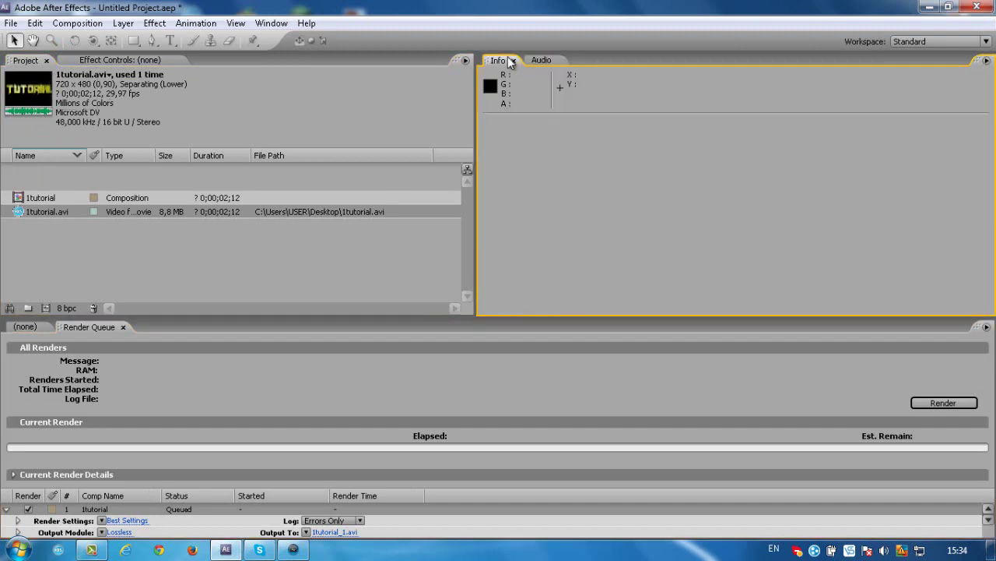
drag(473, 167, 564, 180)
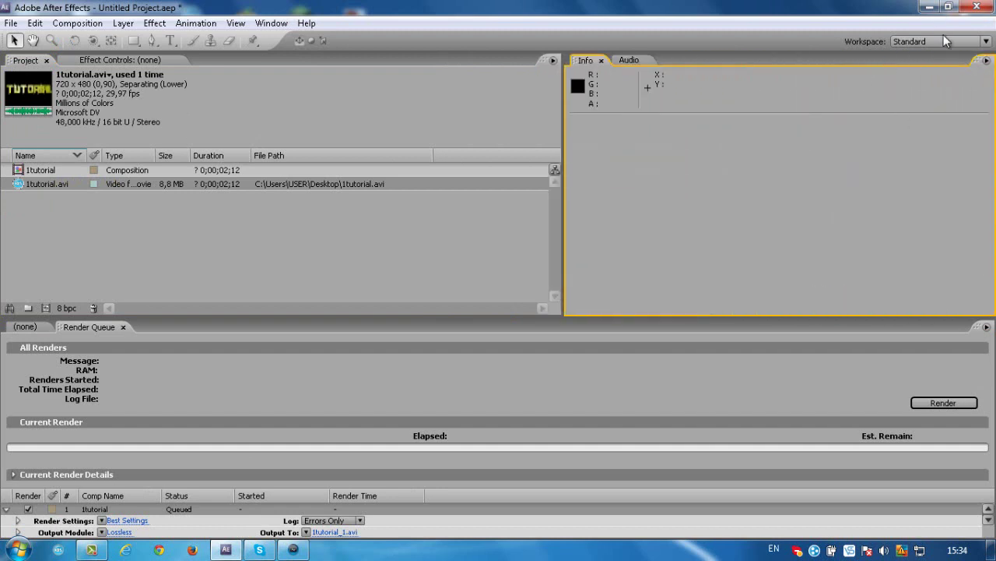
click(944, 41)
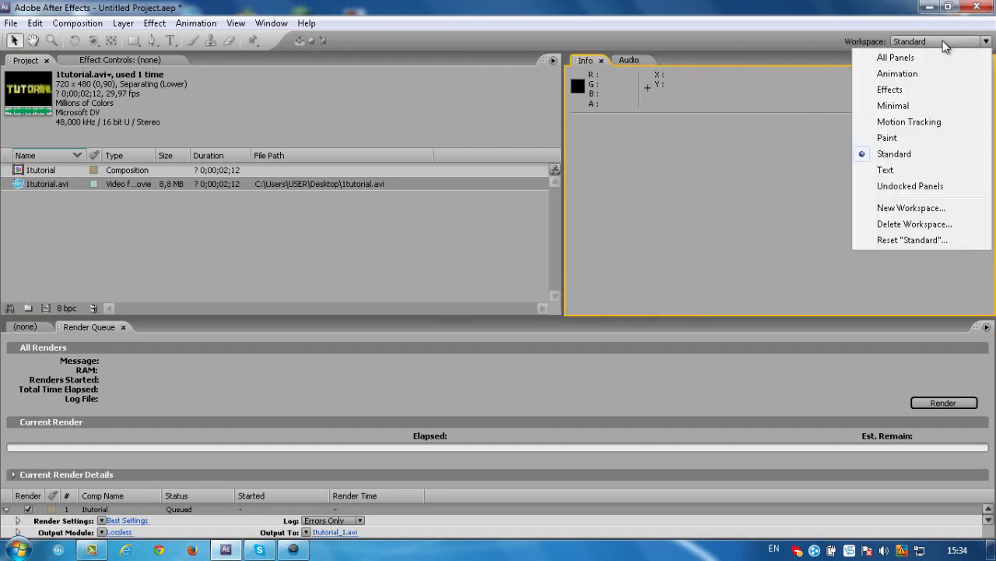
click(885, 170)
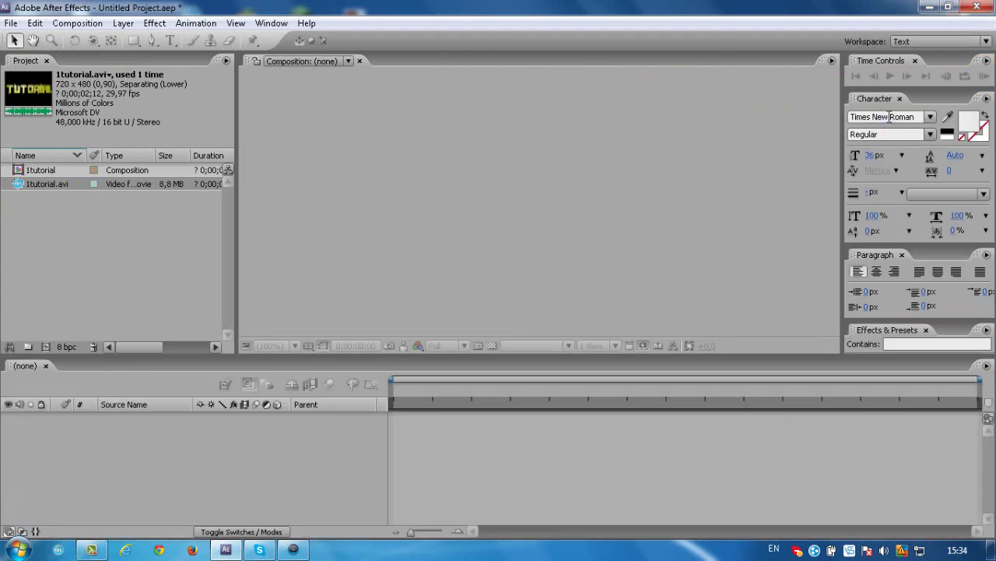
click(924, 40)
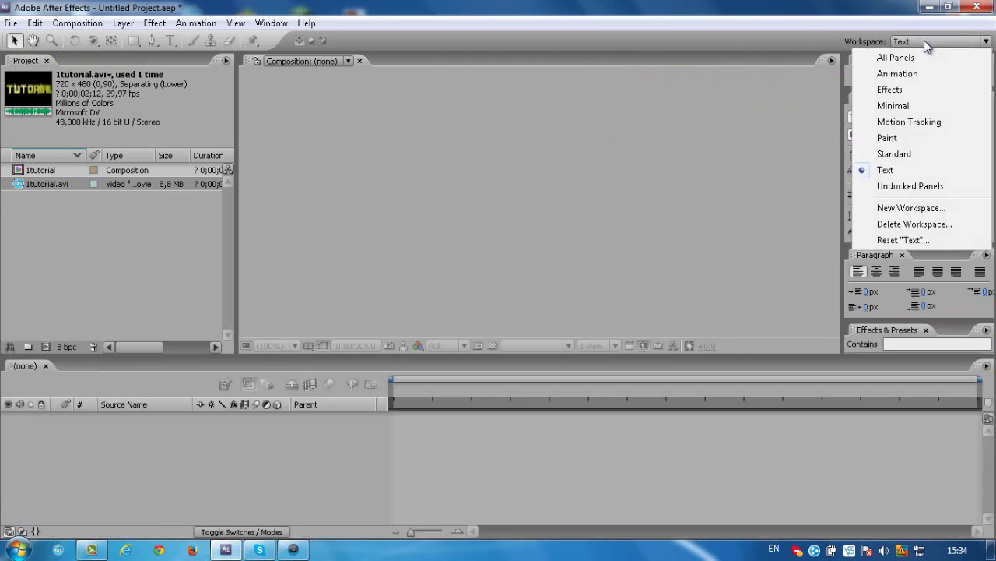
click(890, 75)
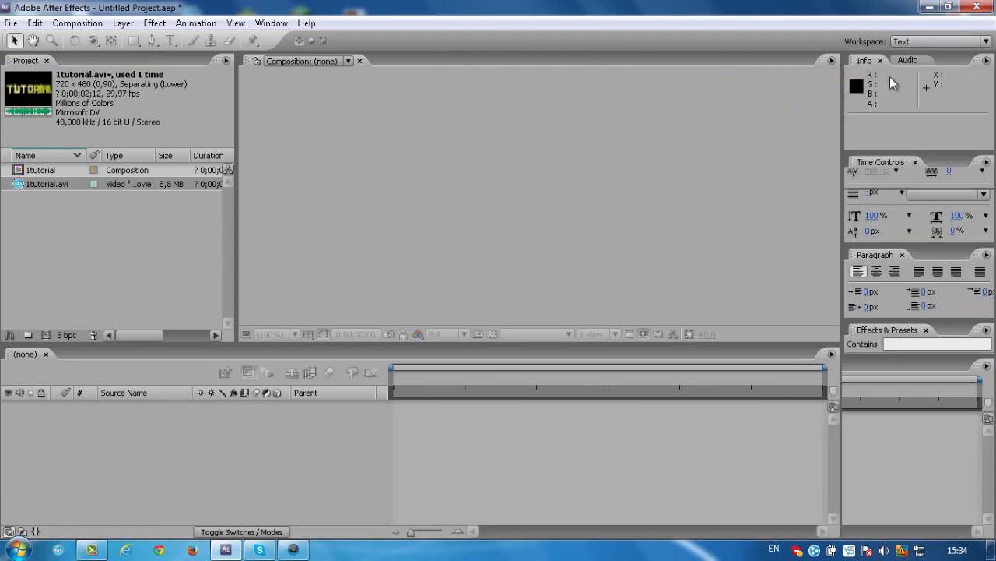
click(906, 42)
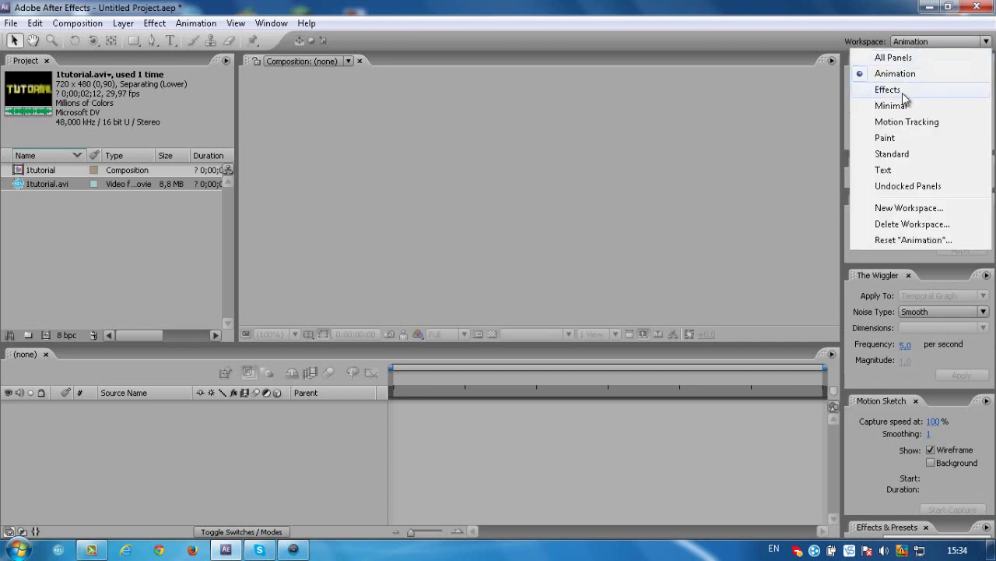
click(893, 154)
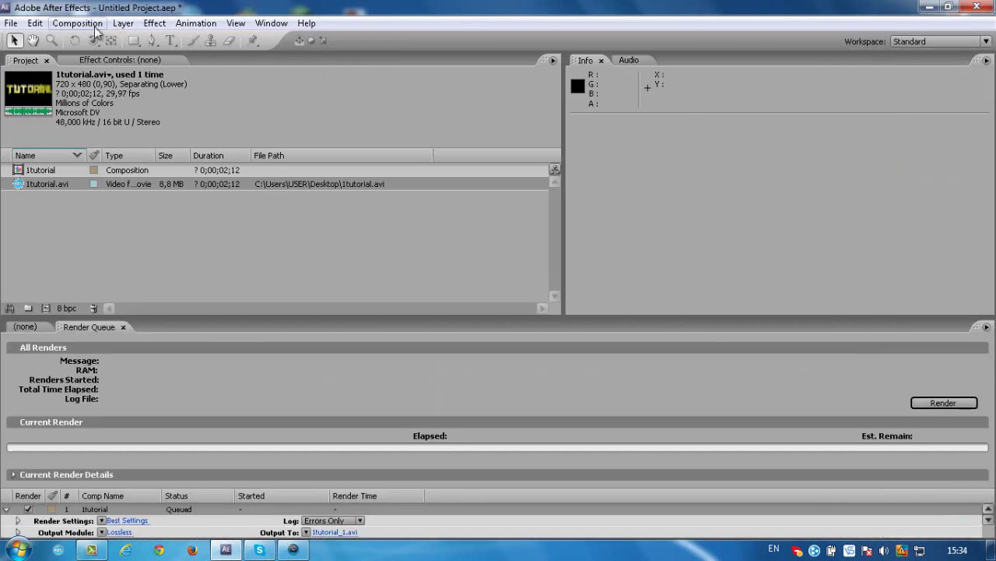
click(270, 23)
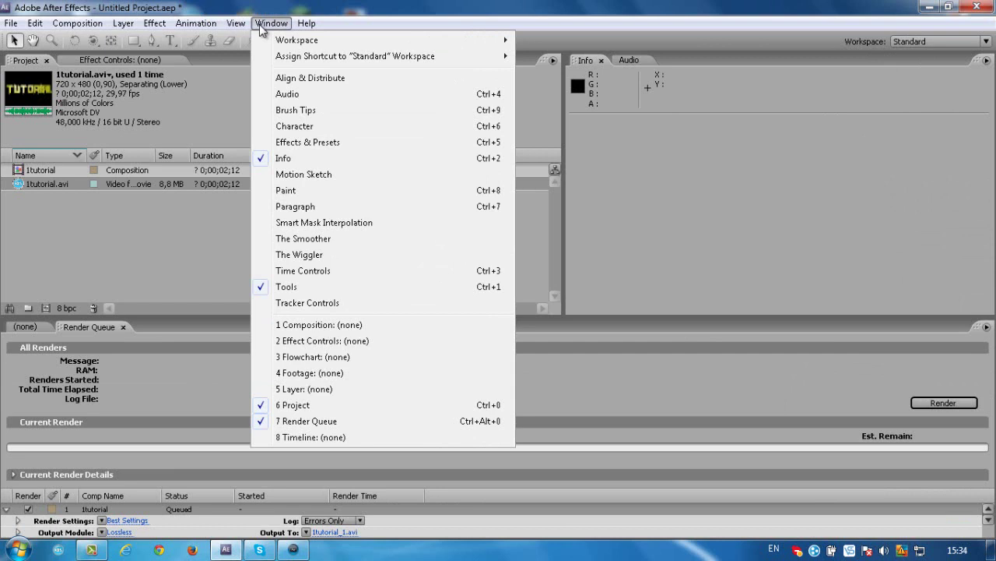
mouse_move(256, 40)
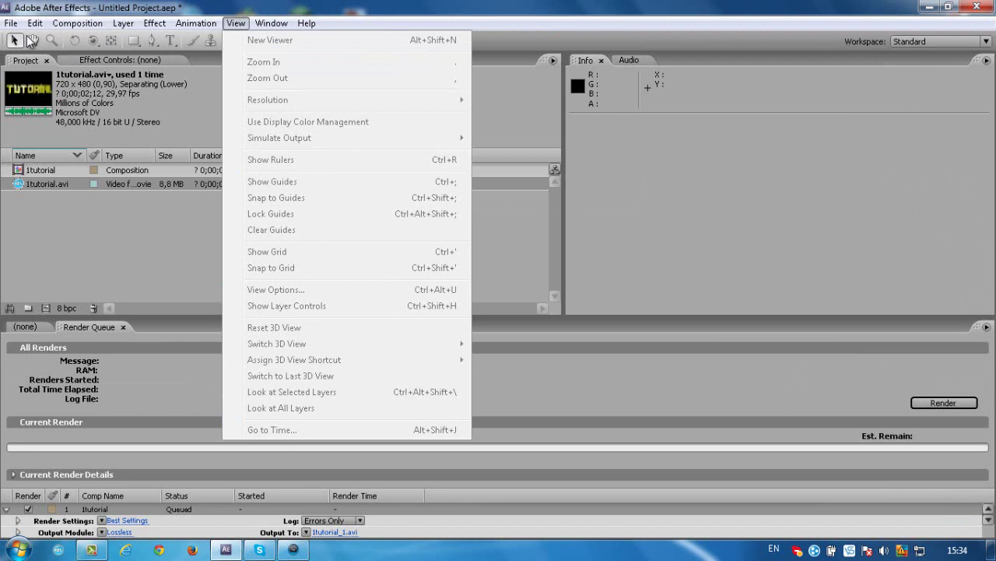
click(860, 401)
click(987, 327)
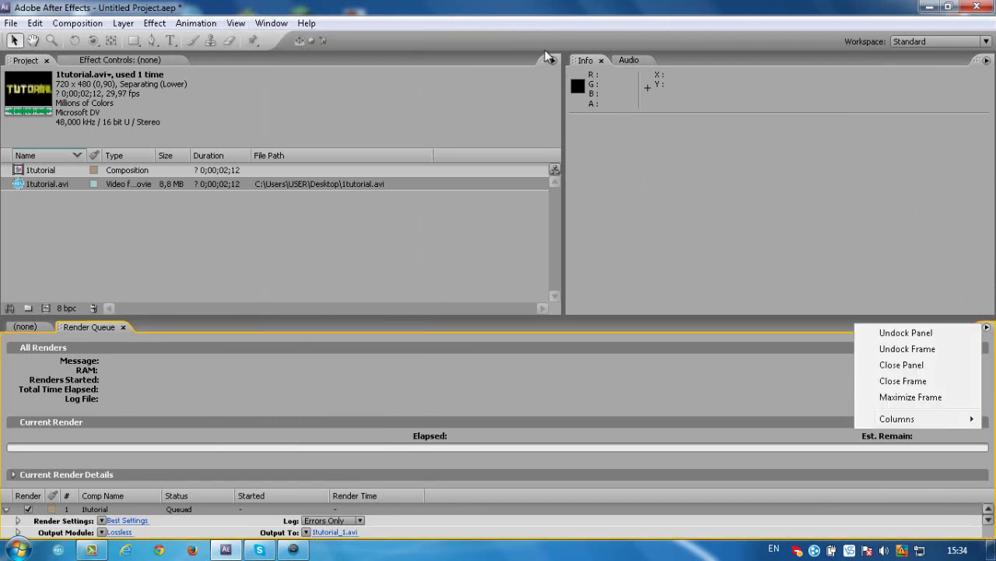
click(555, 60)
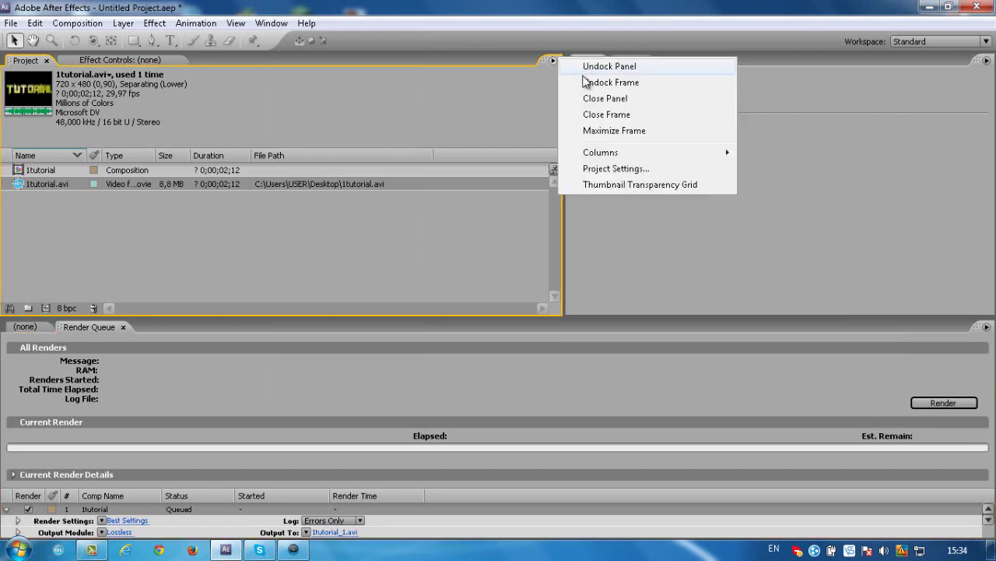
click(88, 551)
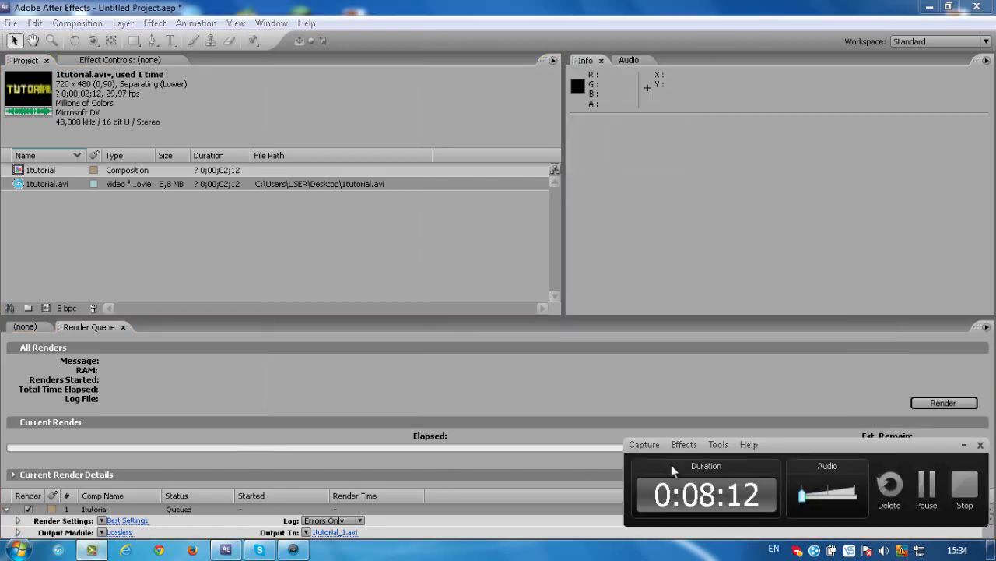
click(928, 487)
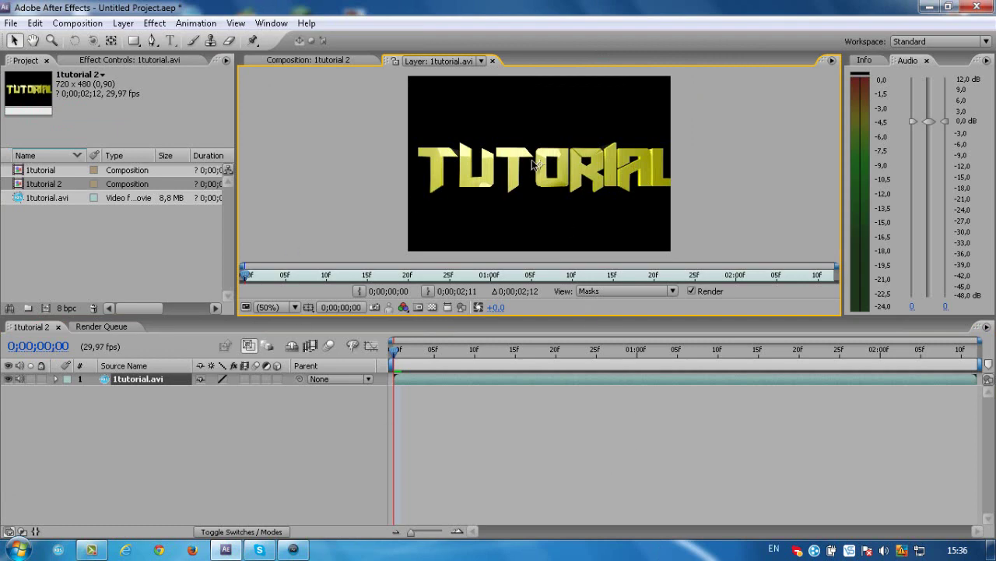
Step: Switch to the Text workspace and apply the Video Copilot Twitch effect to the 1tutorial.avi layer
click(895, 42)
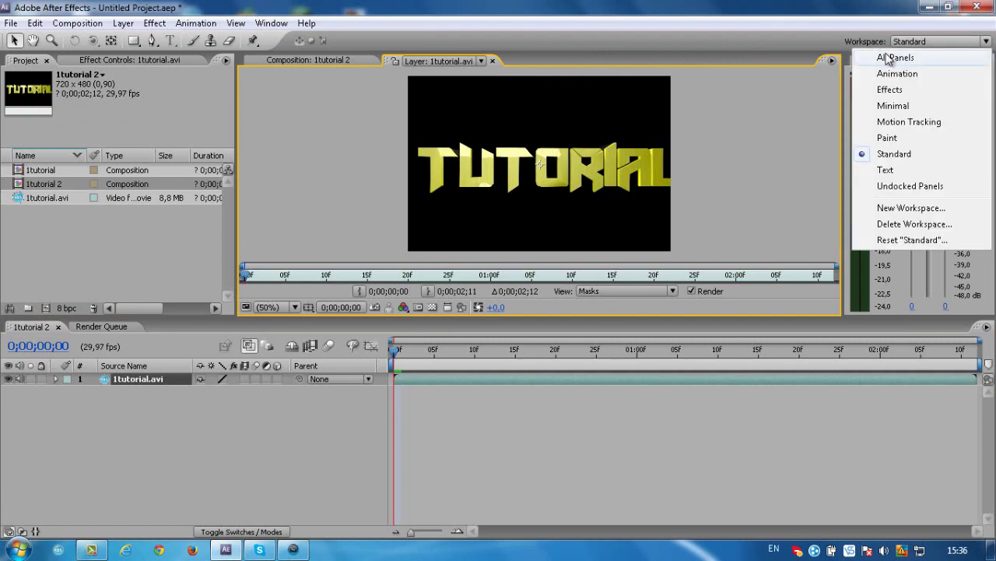
click(886, 170)
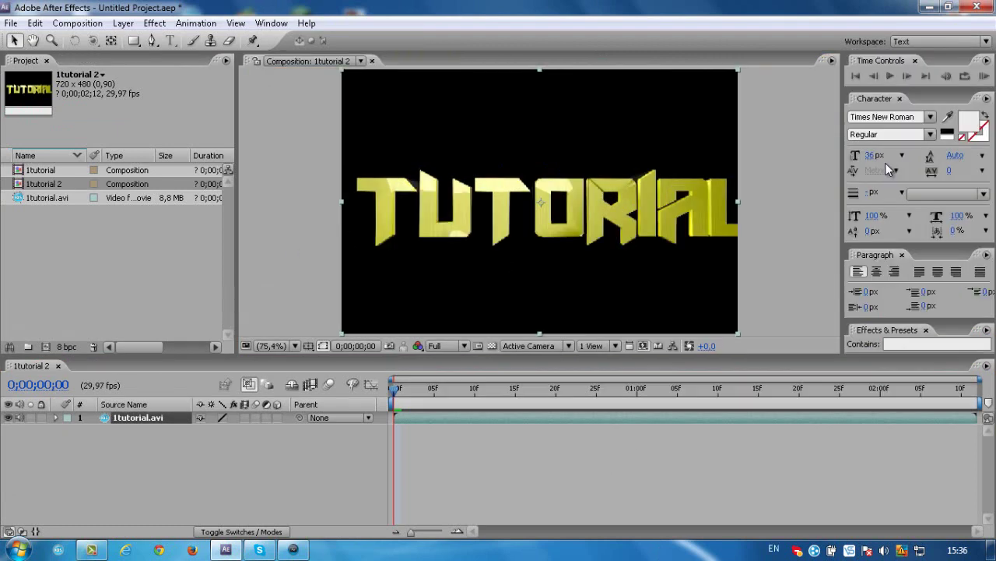
click(898, 344)
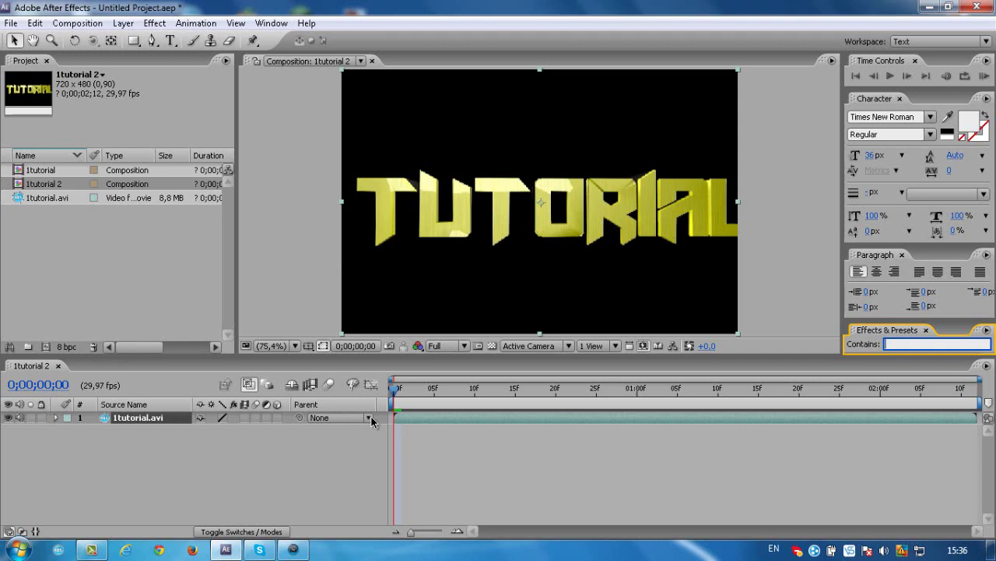
mouse_move(393, 421)
mouse_down()
mouse_move(477, 421)
mouse_move(395, 421)
mouse_up()
click(895, 345)
drag(903, 356, 547, 227)
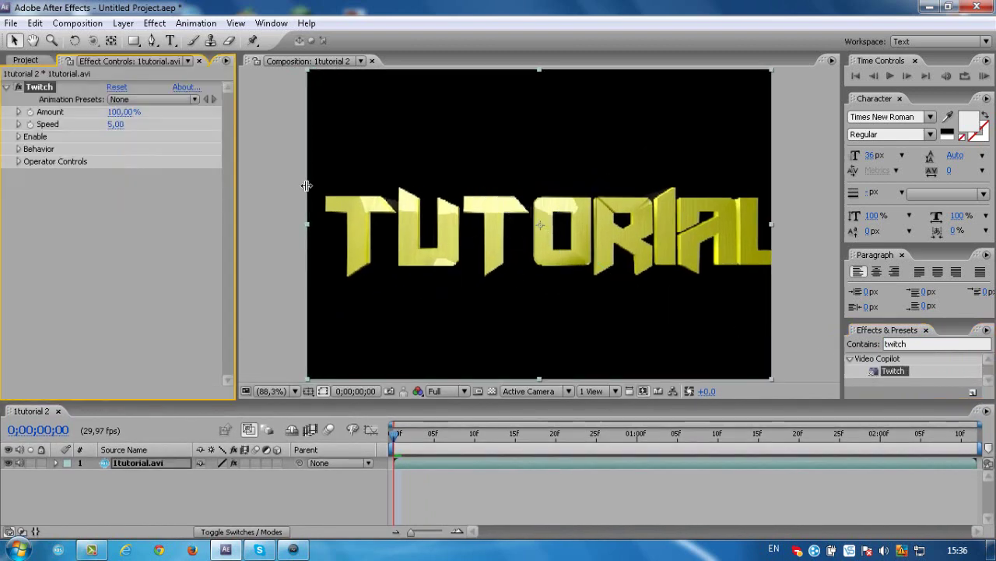
Step: Set Twitch's Amount to 20% and Speed to 17, and enable its Slide option
click(123, 99)
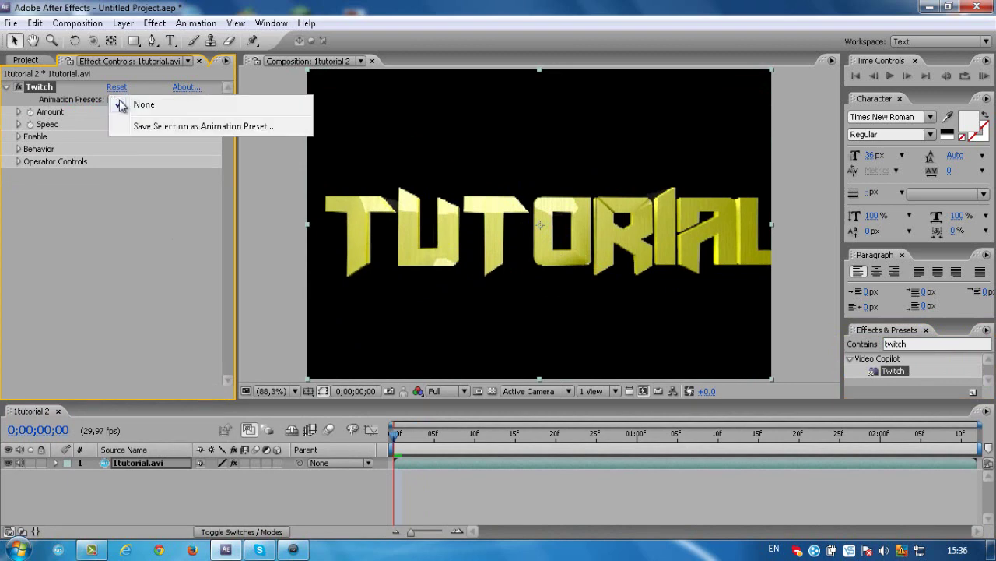
click(121, 105)
click(117, 112)
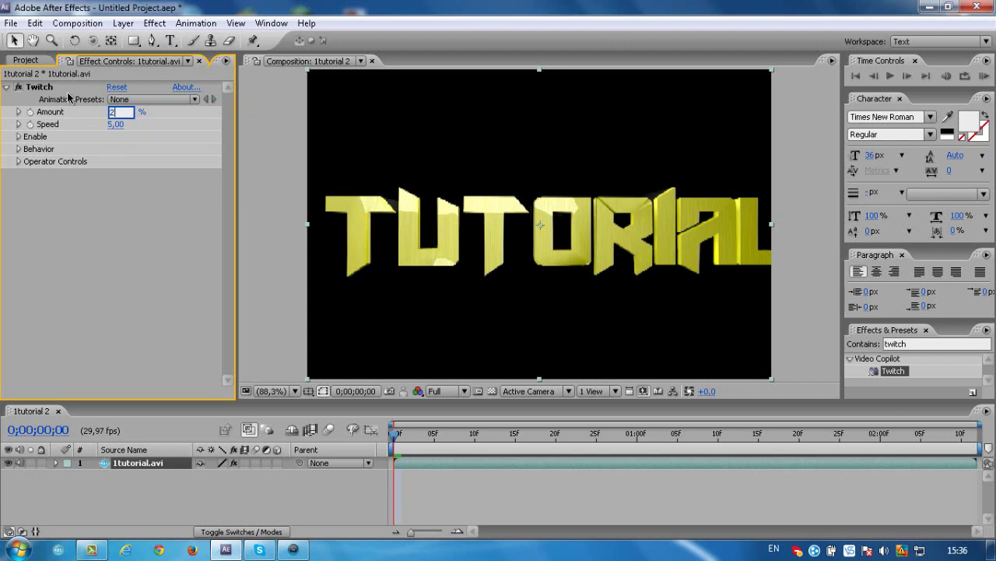
text(20)
key(Tab)
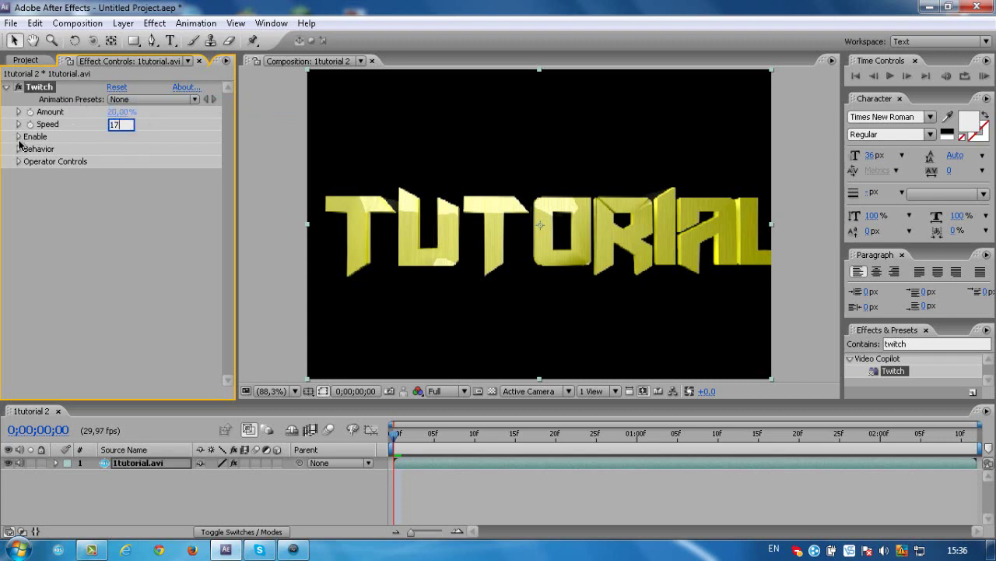
text(17)
click(18, 137)
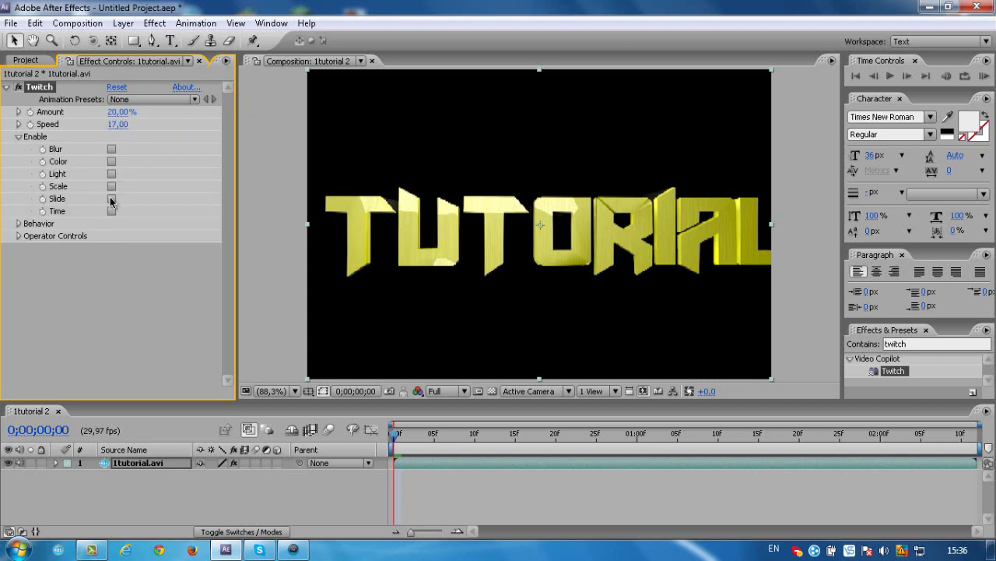
click(18, 124)
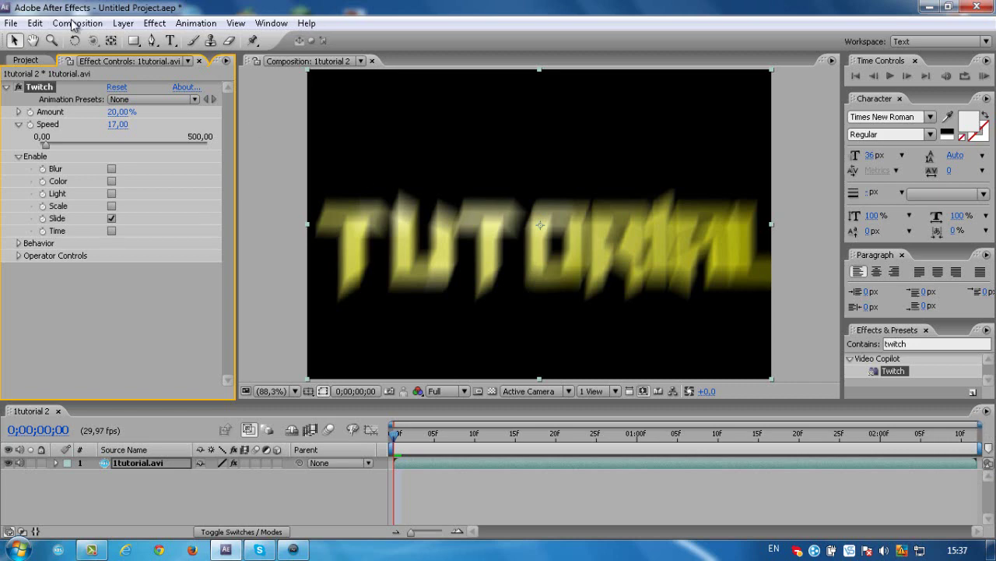
Step: Make a movie from the 1tutorial 2 composition and start its render
click(74, 24)
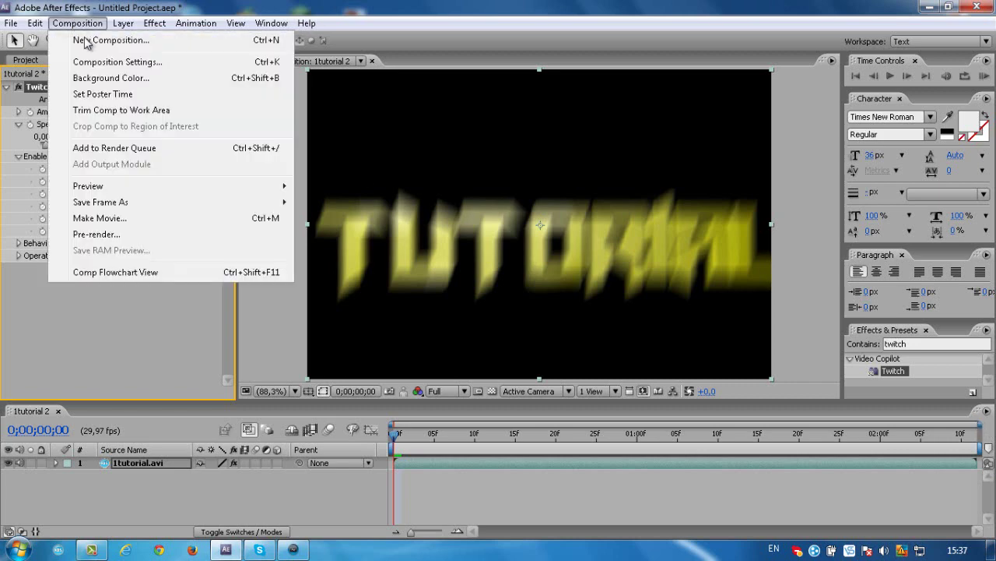
click(101, 218)
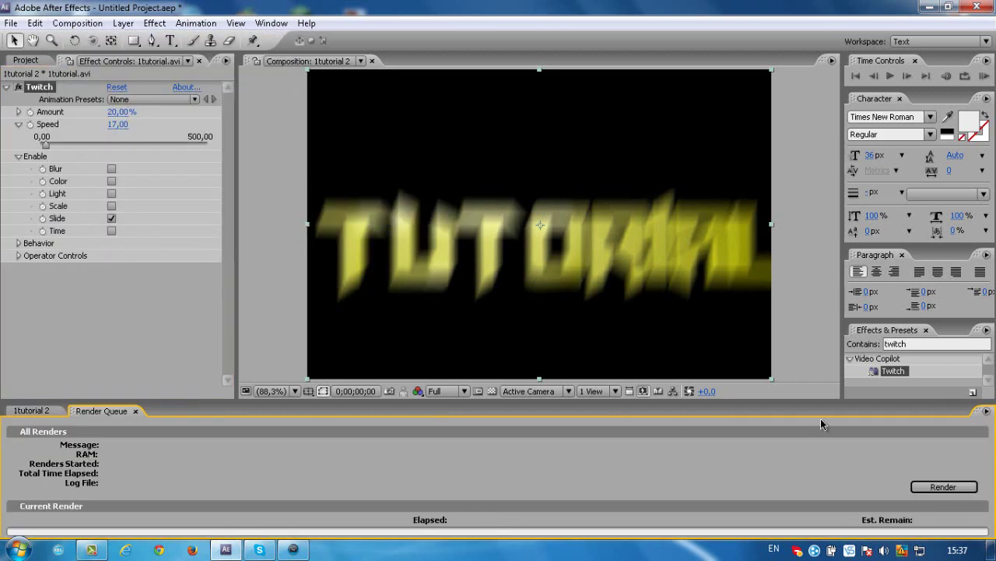
click(927, 484)
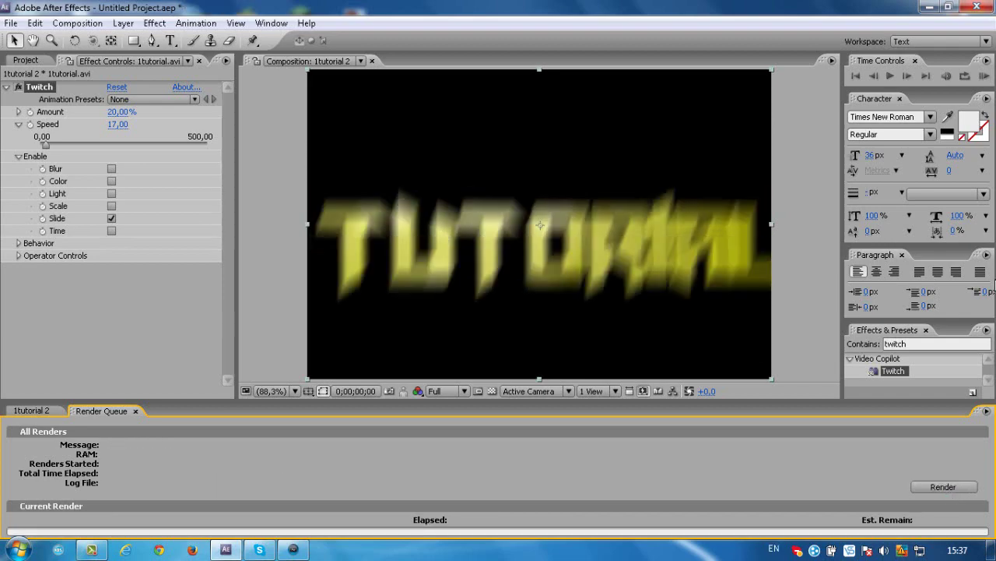
Step: Go to the desktop and play the rendered clips 1tutorial_1 and 1tutorial 2 in BS.Player, closing the player after each
click(929, 7)
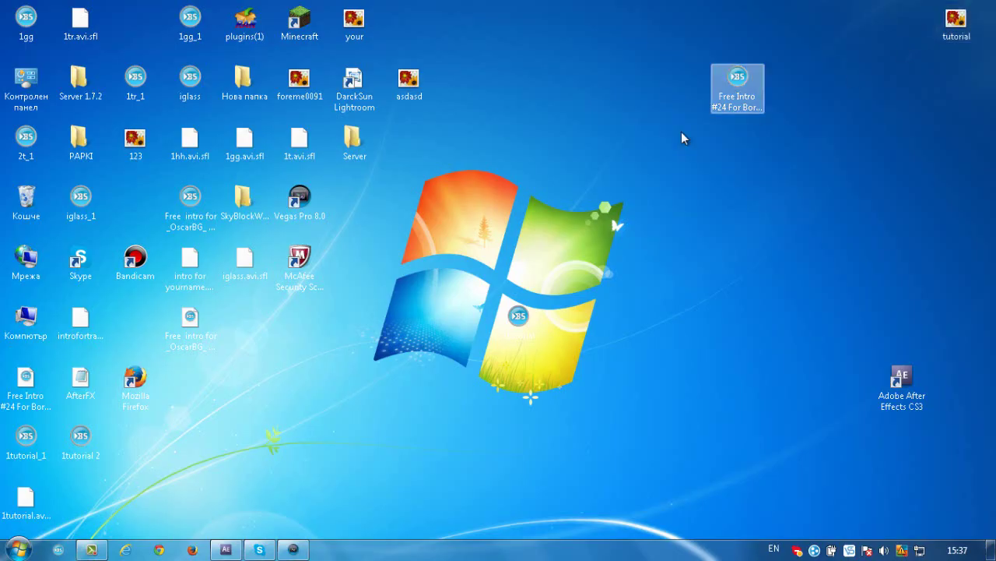
click(516, 313)
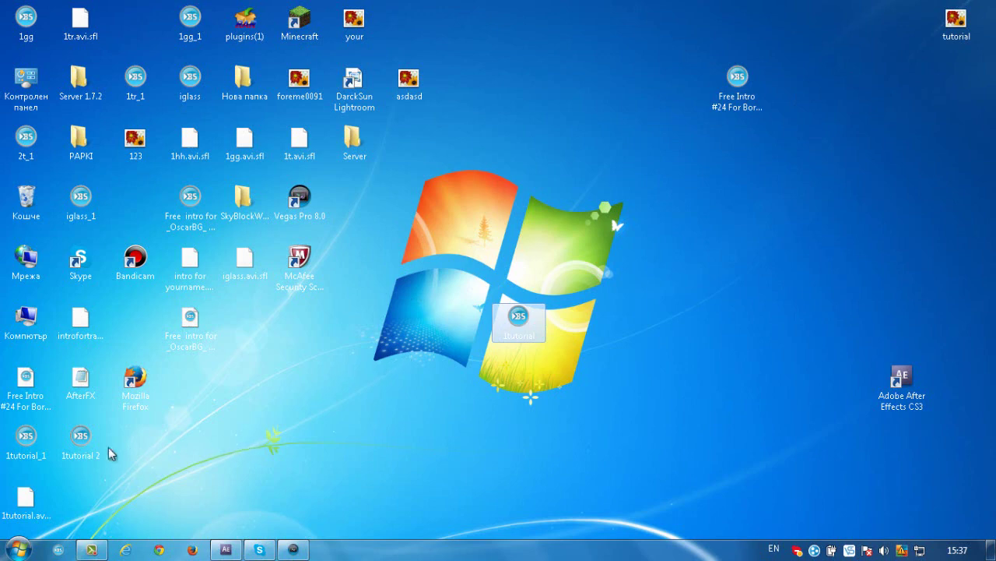
click(43, 455)
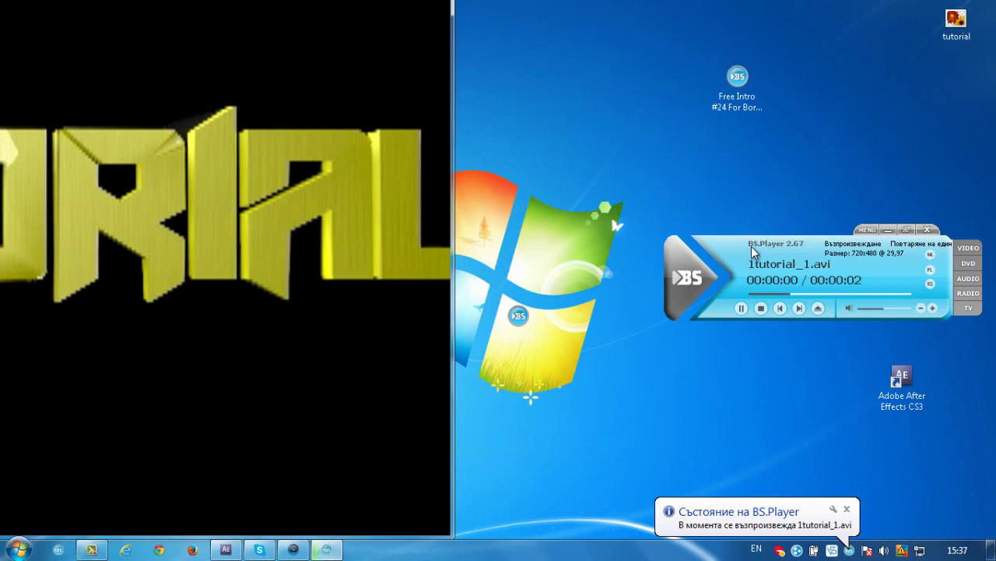
click(927, 230)
click(77, 436)
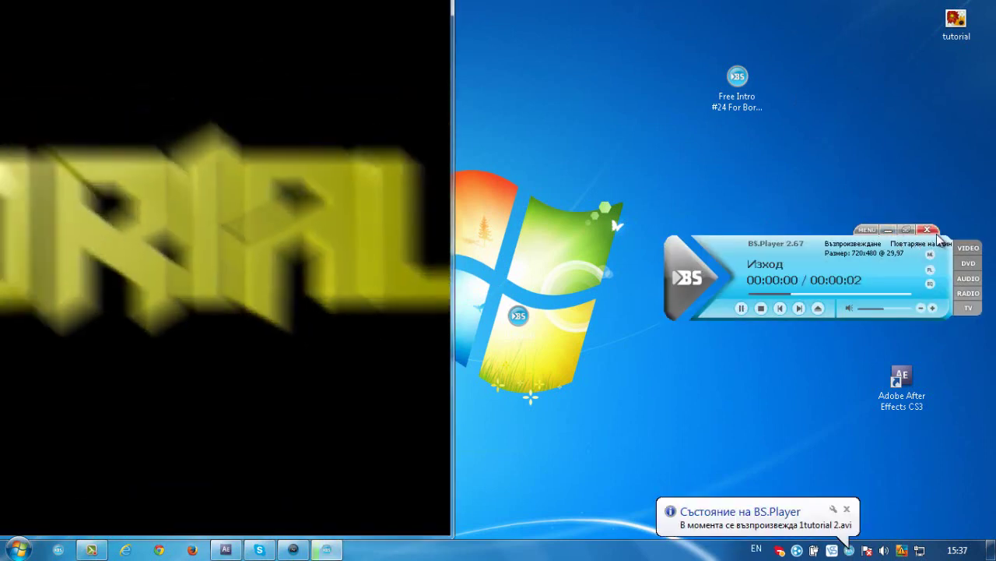
click(928, 230)
mouse_move(100, 459)
mouse_down()
mouse_move(133, 456)
mouse_move(85, 458)
mouse_up()
Step: Switch to Vegas, replace the clip between 00:00:04;15 and 00:00:06;27 with 1tutorial 2 from the desktop, and play it back
click(293, 550)
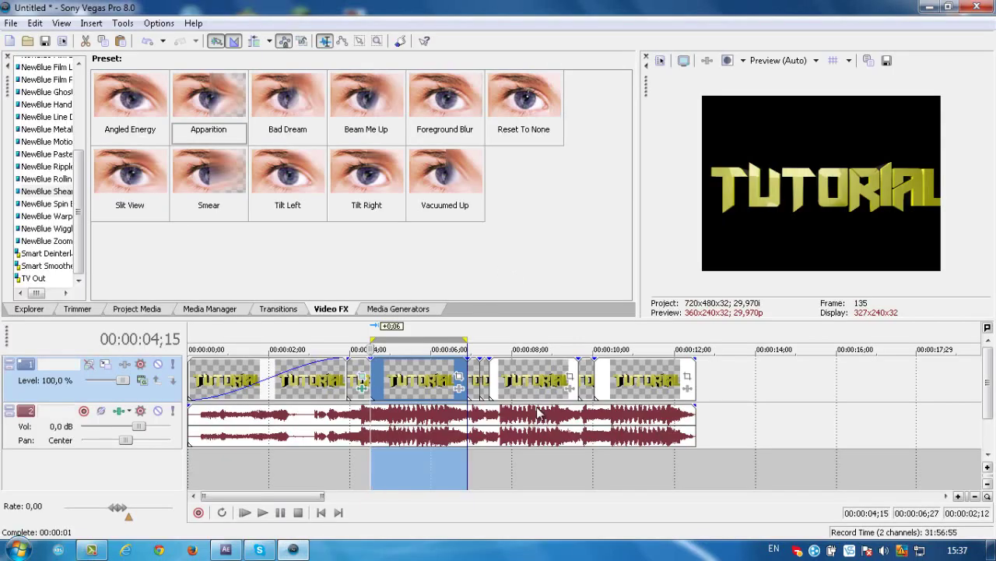
click(422, 390)
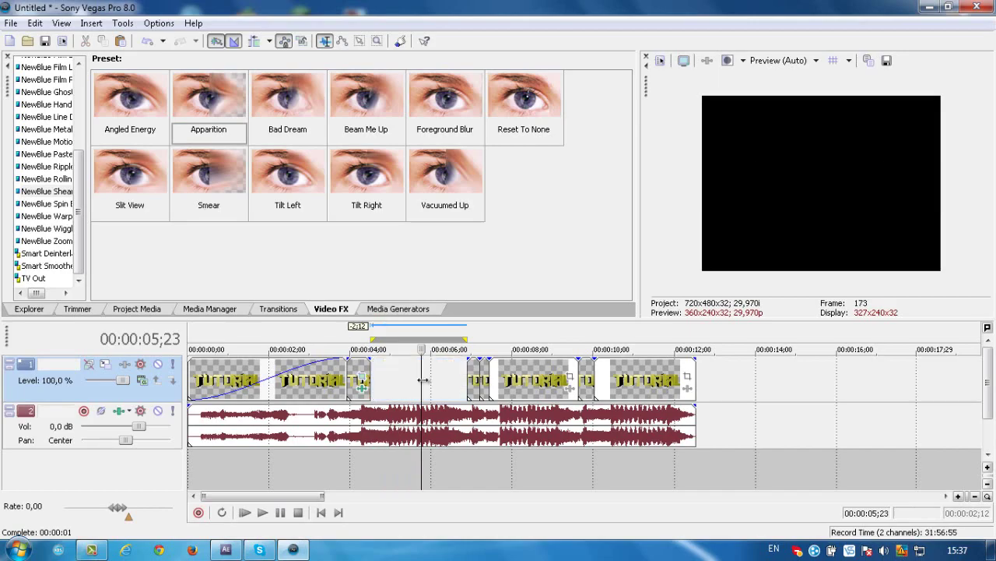
click(927, 7)
drag(104, 434, 381, 380)
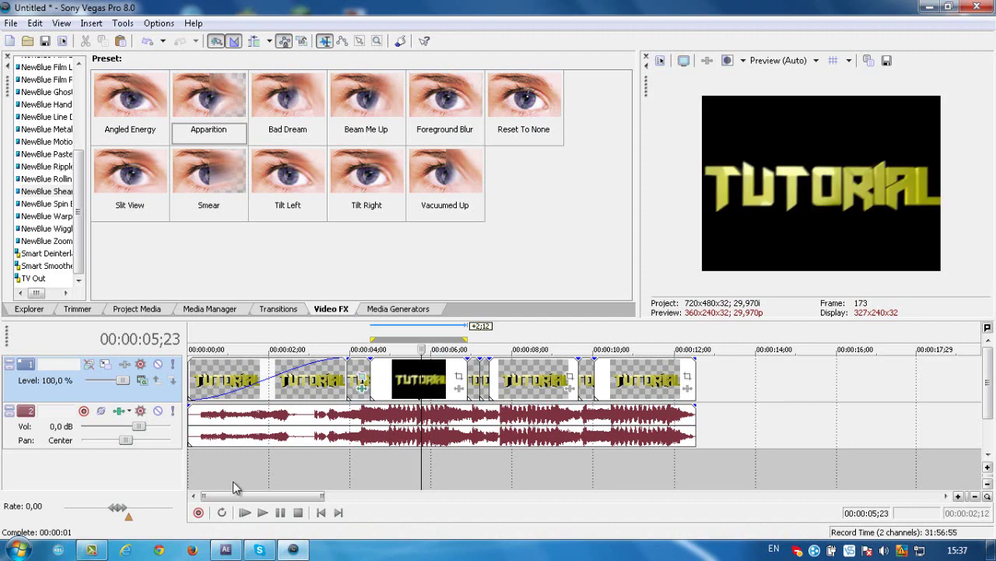
click(245, 512)
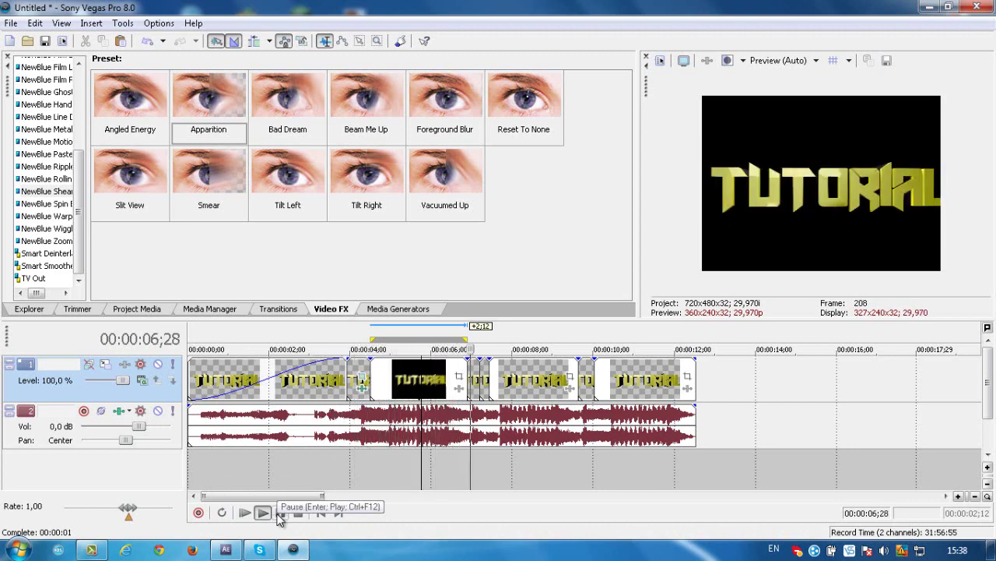
click(279, 513)
Step: Apply NewBlue Active Camera's Dirt Road preset to the first short clip after the Twitch clip, with a Reset To None keyframe at 00:00:00;09
scroll(70, 156, up, 4)
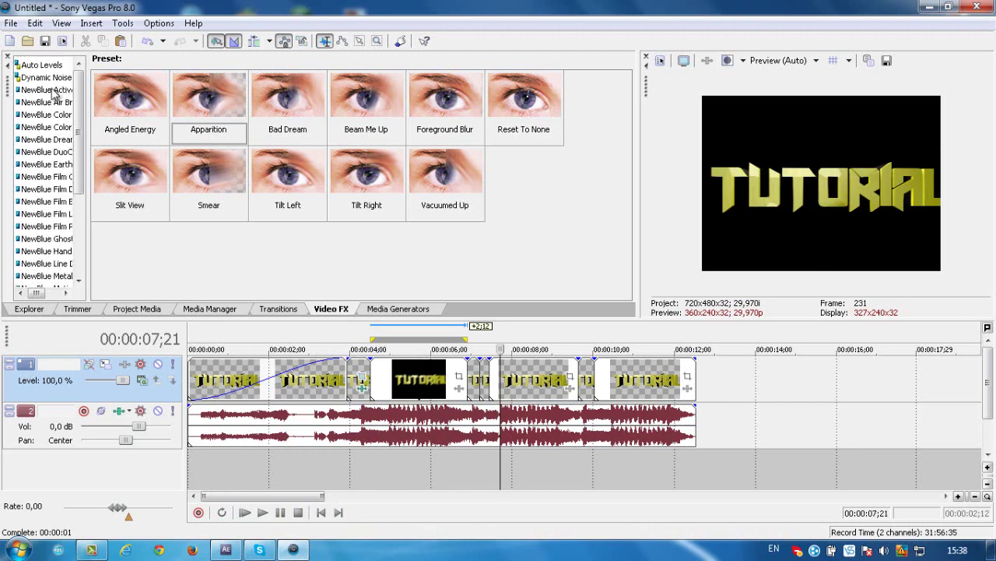
click(52, 90)
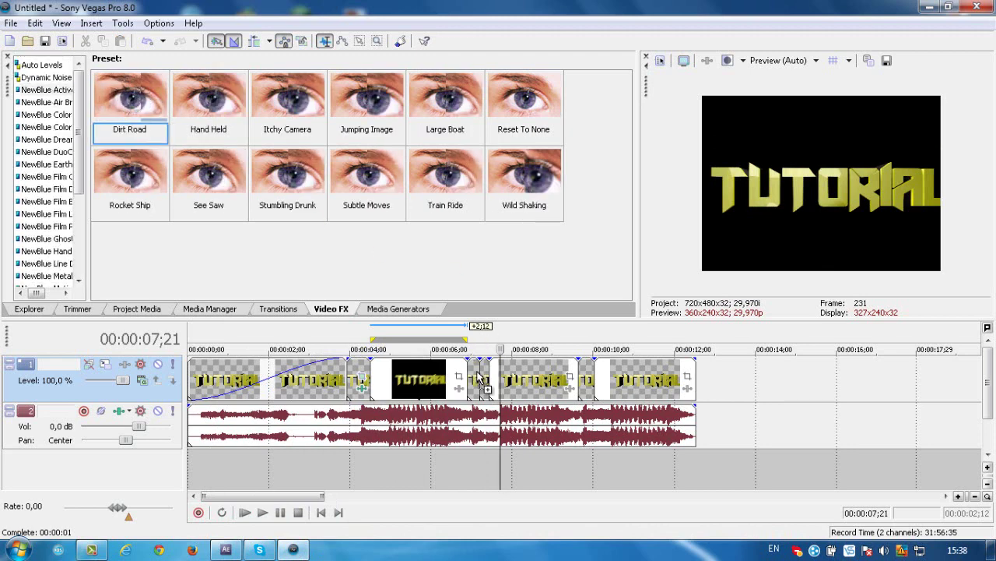
drag(477, 373, 473, 383)
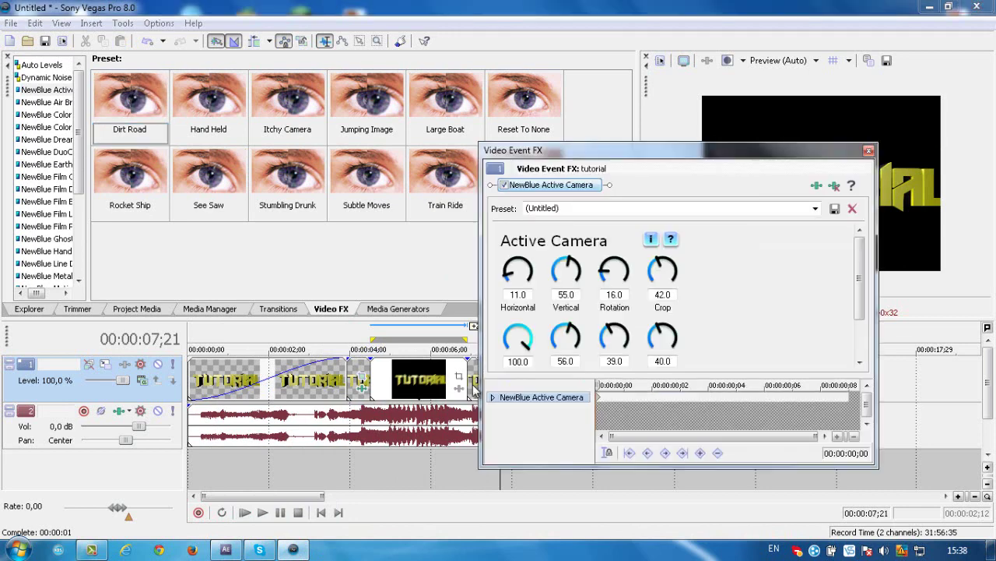
drag(597, 384, 850, 384)
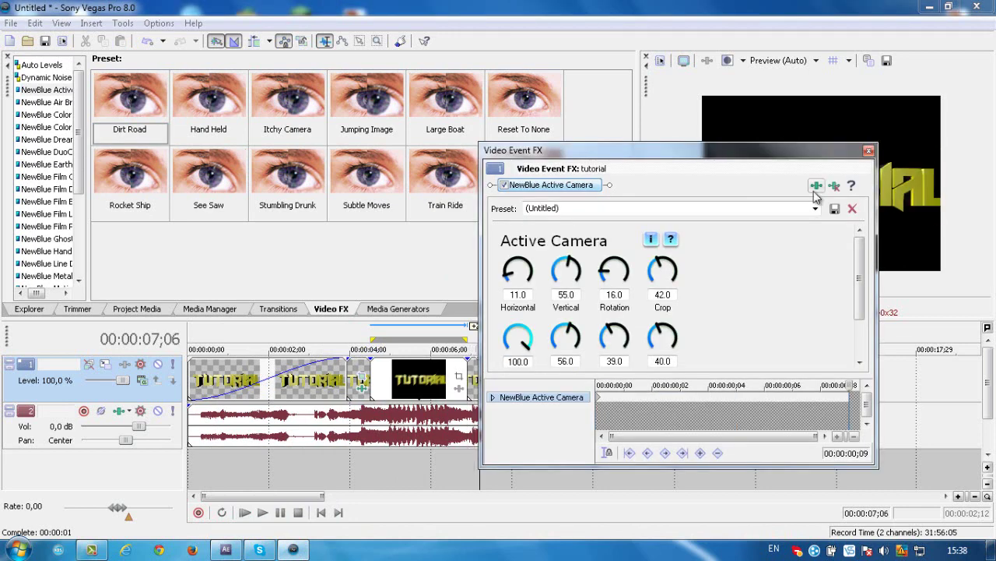
click(756, 212)
click(816, 209)
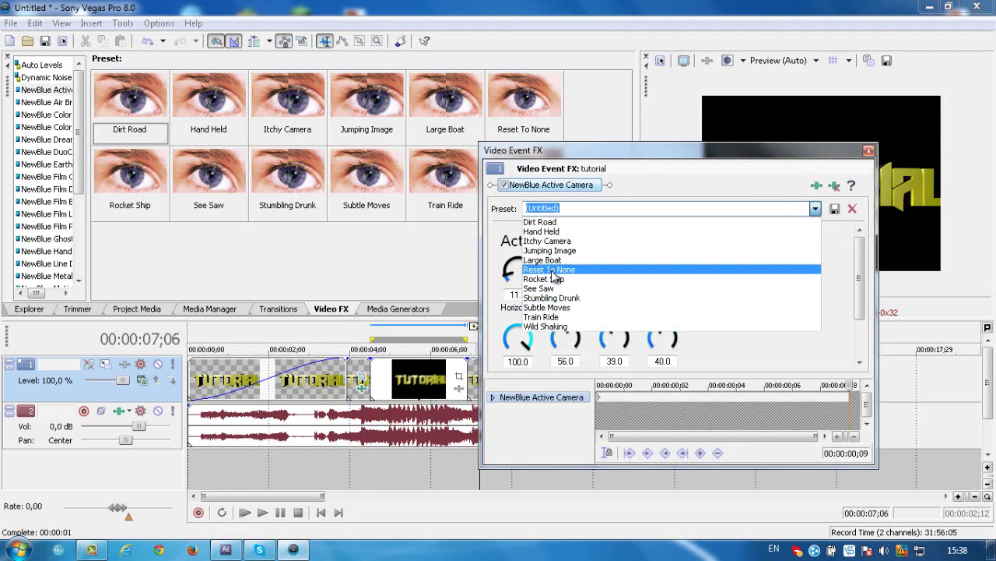
click(545, 274)
click(869, 150)
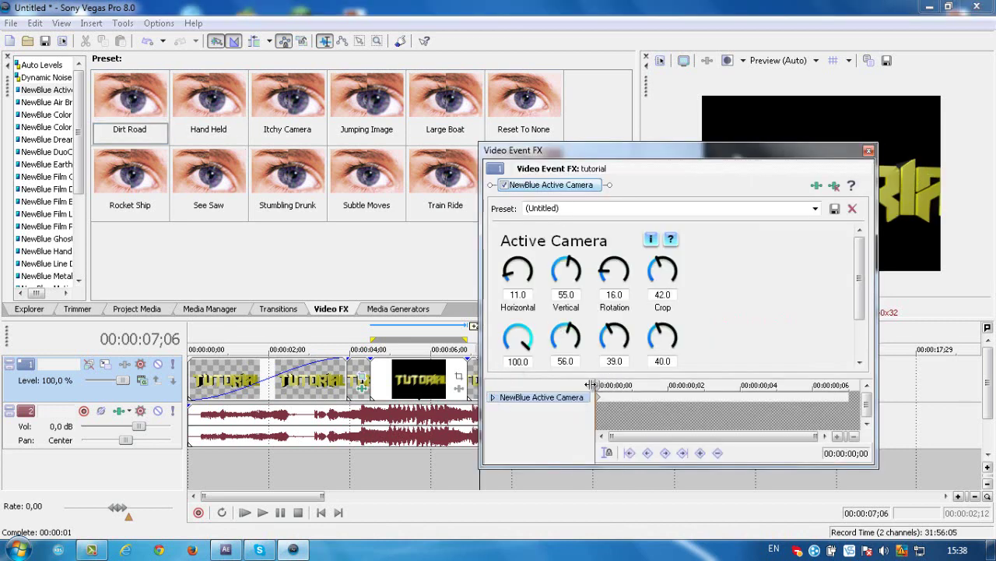
Step: Give the second short clip's Dirt Road camera effect a Reset To None keyframe at 00:00:00;07
drag(590, 385, 852, 302)
click(815, 209)
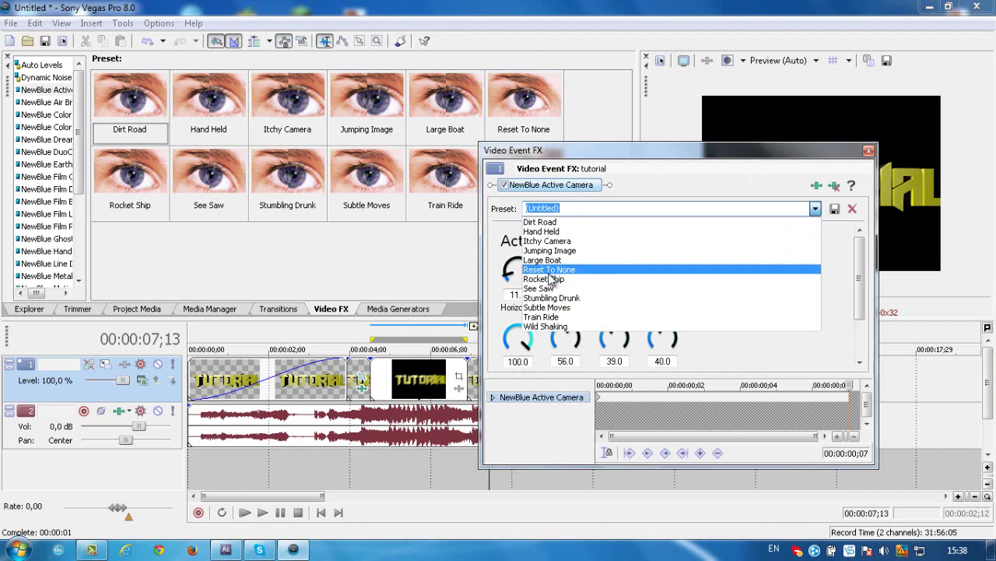
click(550, 270)
click(869, 151)
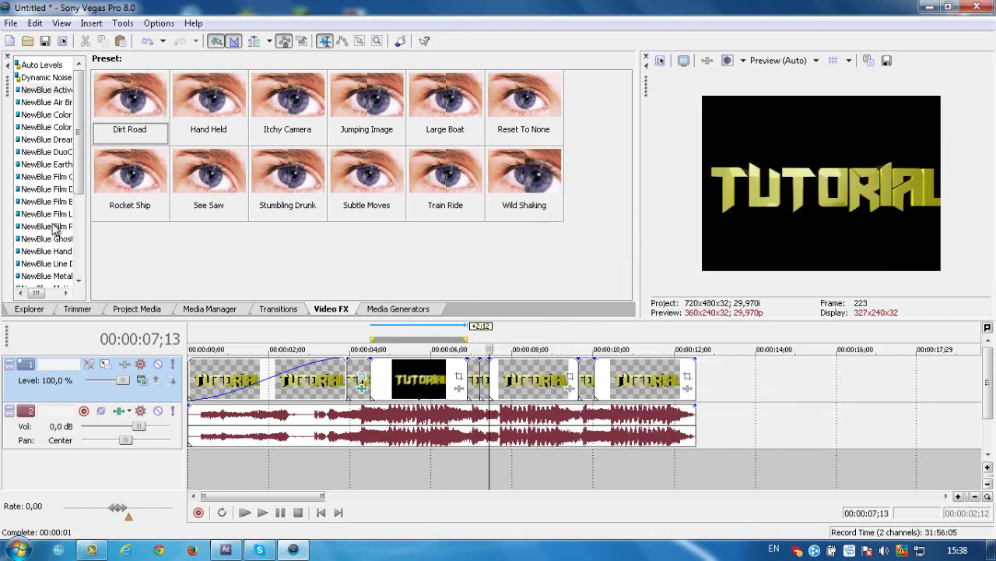
Step: Apply NewBlue Spin Blur's Bottom Right preset to the first short clip, keyframing Reset To None at 00:00:00;09 without Use Original Picture for Edges
scroll(54, 237, down, 3)
click(49, 260)
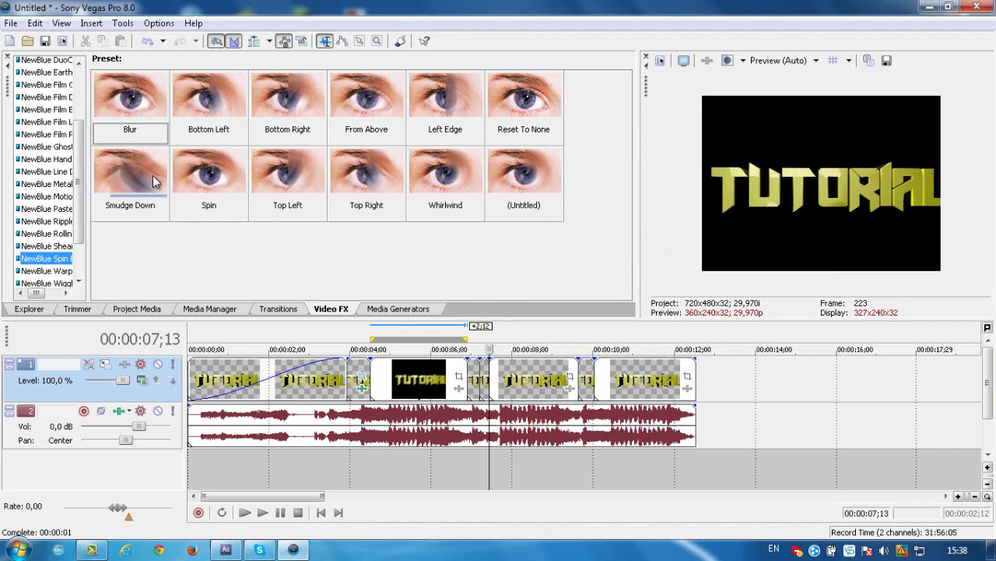
scroll(436, 182, up, 1)
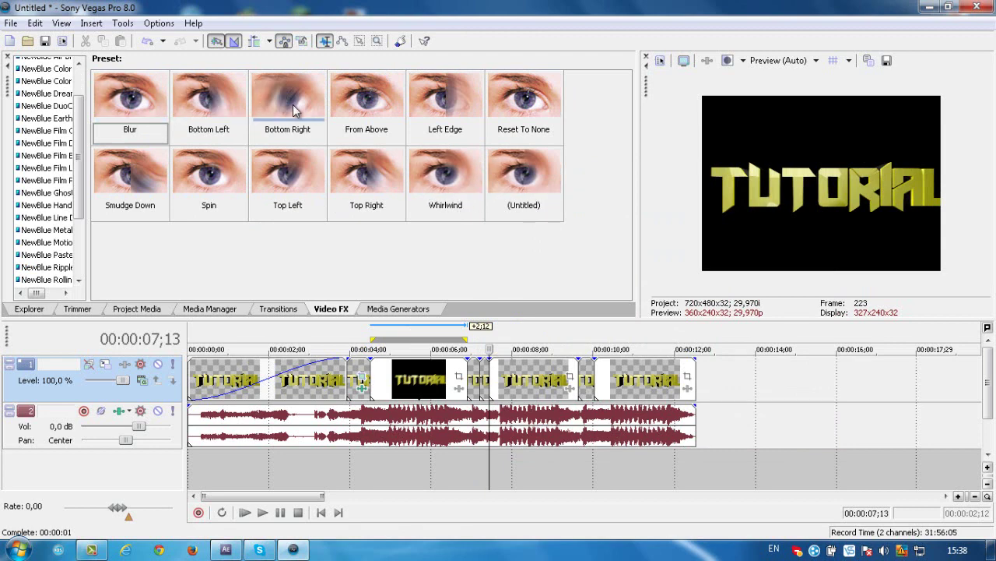
drag(294, 104, 481, 394)
drag(595, 386, 836, 283)
click(815, 208)
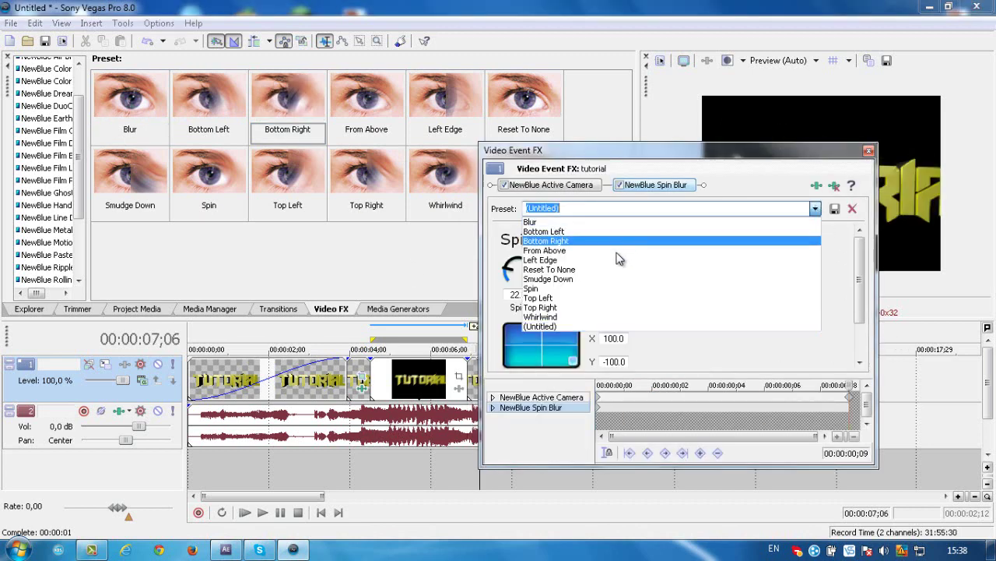
click(609, 269)
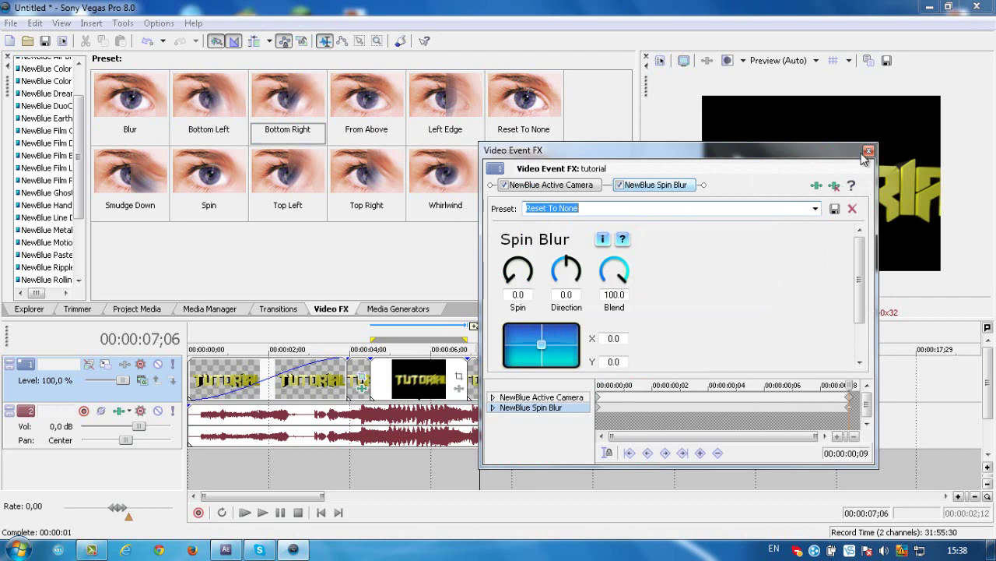
drag(859, 283, 859, 319)
click(506, 340)
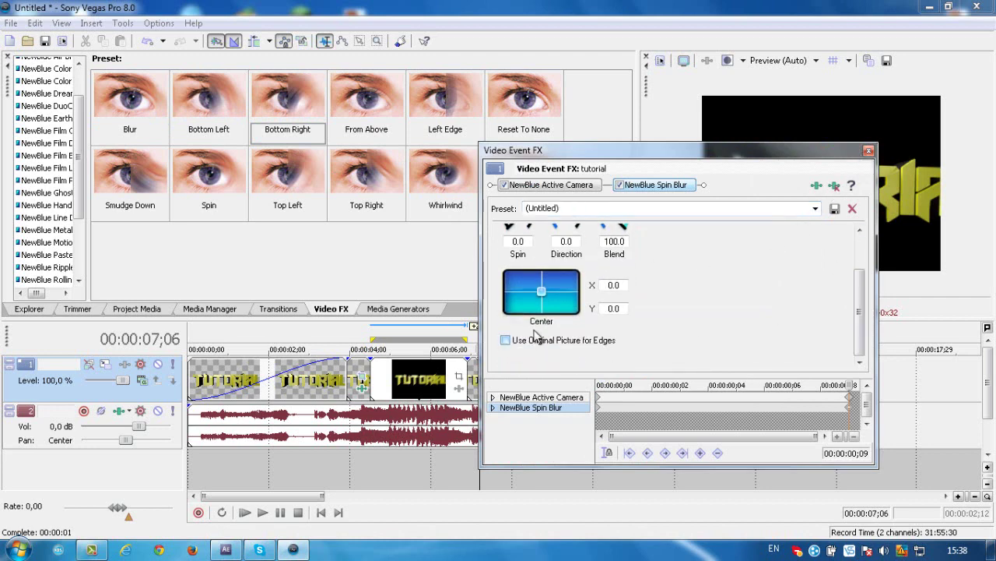
click(869, 150)
Step: Apply Spin Blur's Bottom Left preset to the second short clip, keyframing Reset To None at 00:00:00;07 without Use Original Picture for Edges
drag(208, 100, 492, 397)
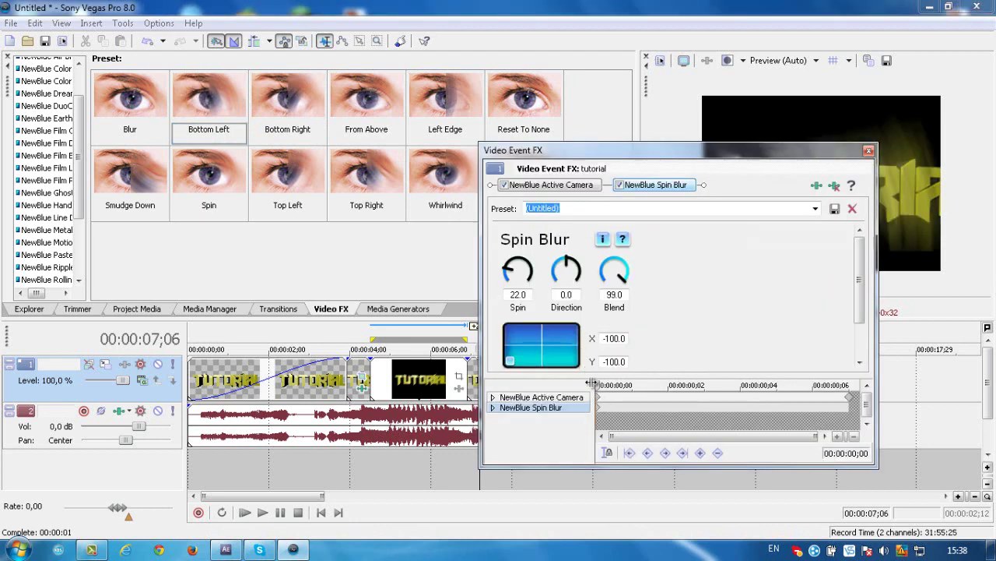
click(815, 207)
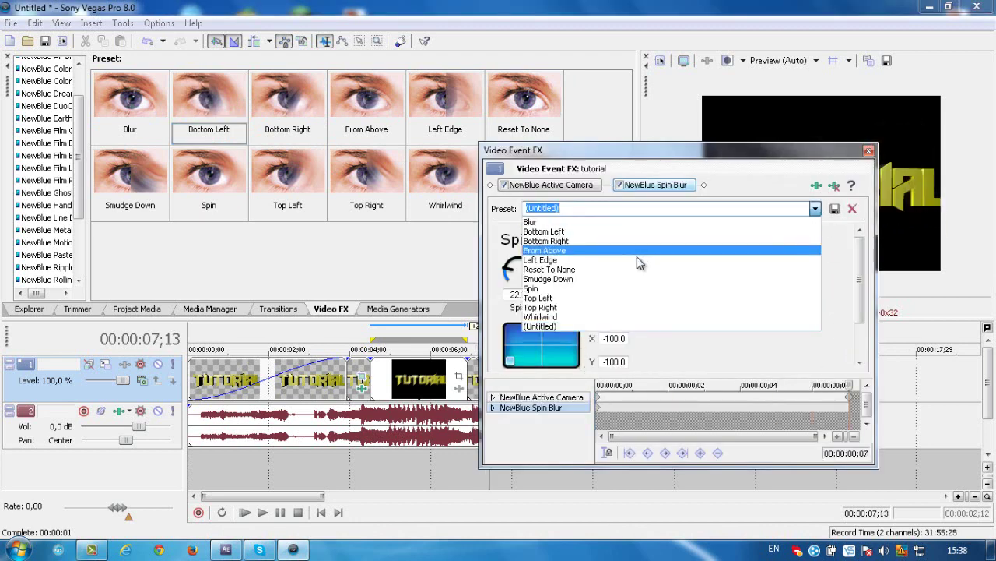
click(654, 271)
drag(858, 267, 859, 305)
click(578, 344)
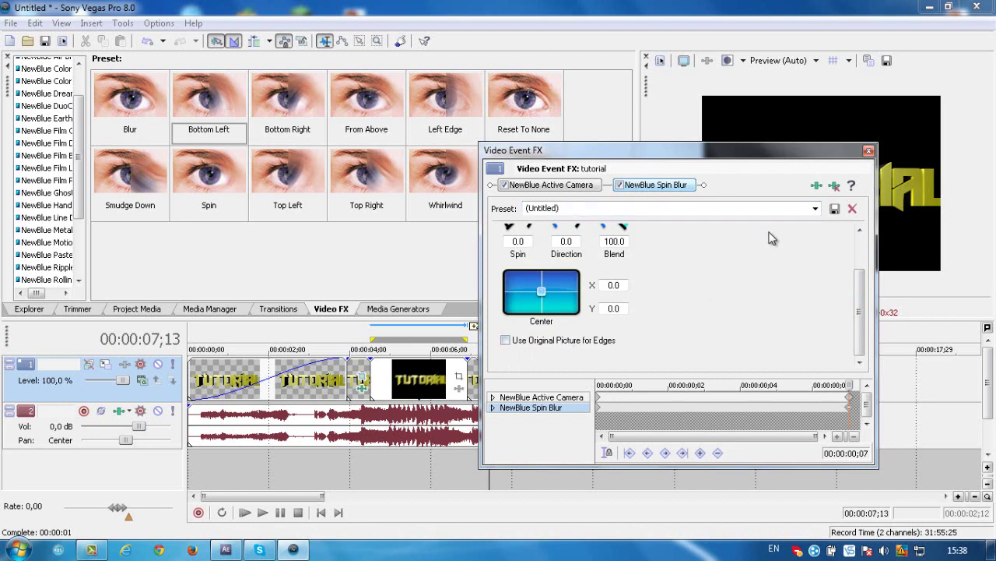
click(868, 151)
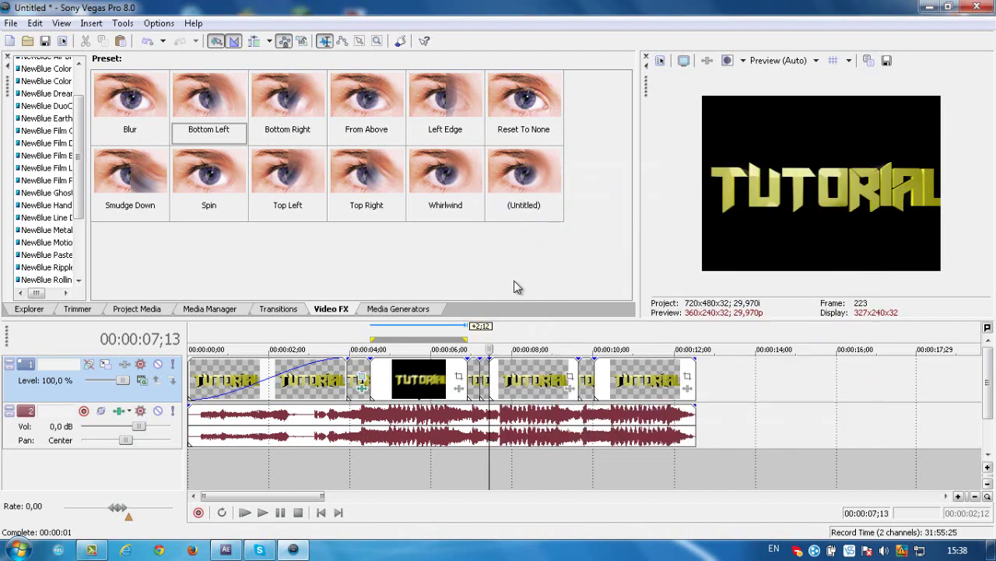
Step: Play back the short clips, and replace the long clip starting at 00:00:07;13 with a copy of the Twitch clip
click(244, 512)
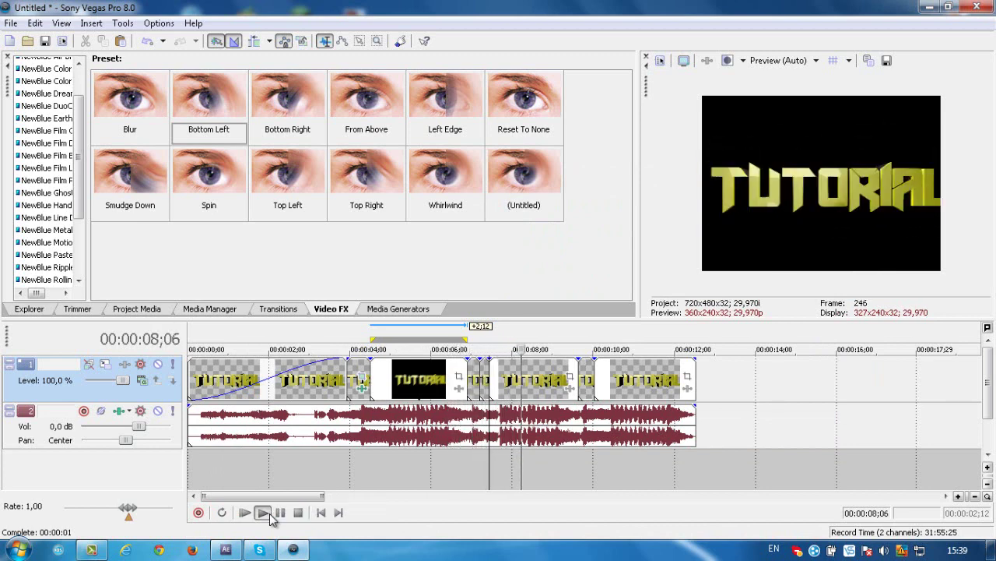
click(277, 514)
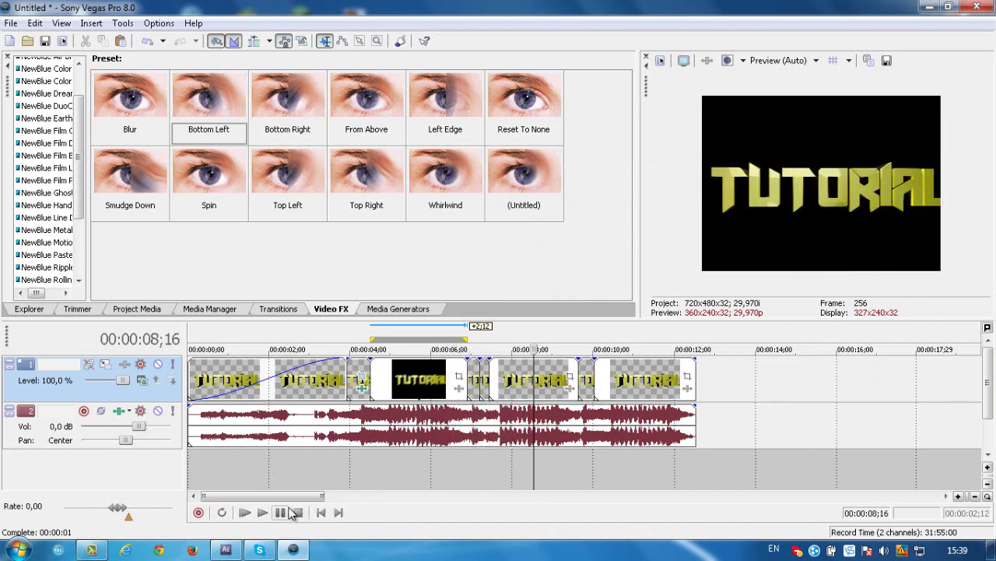
click(512, 376)
drag(512, 371, 418, 379)
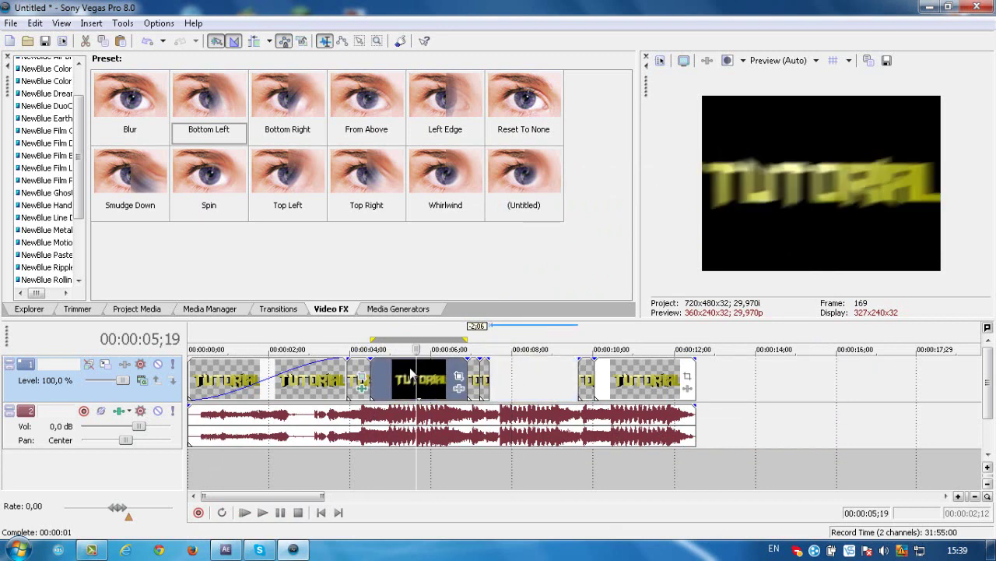
click(536, 377)
key(ctrl+v)
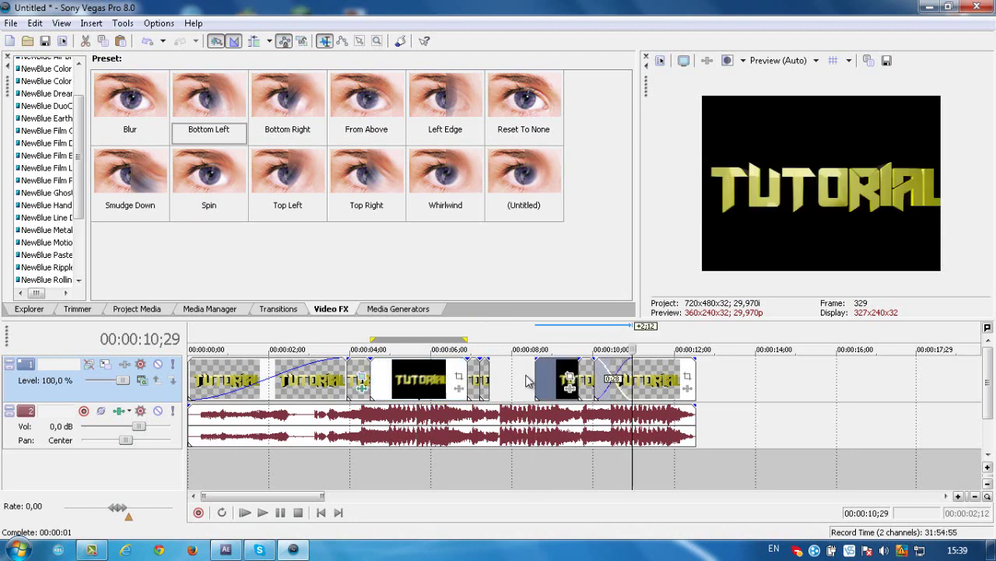
drag(548, 380, 512, 388)
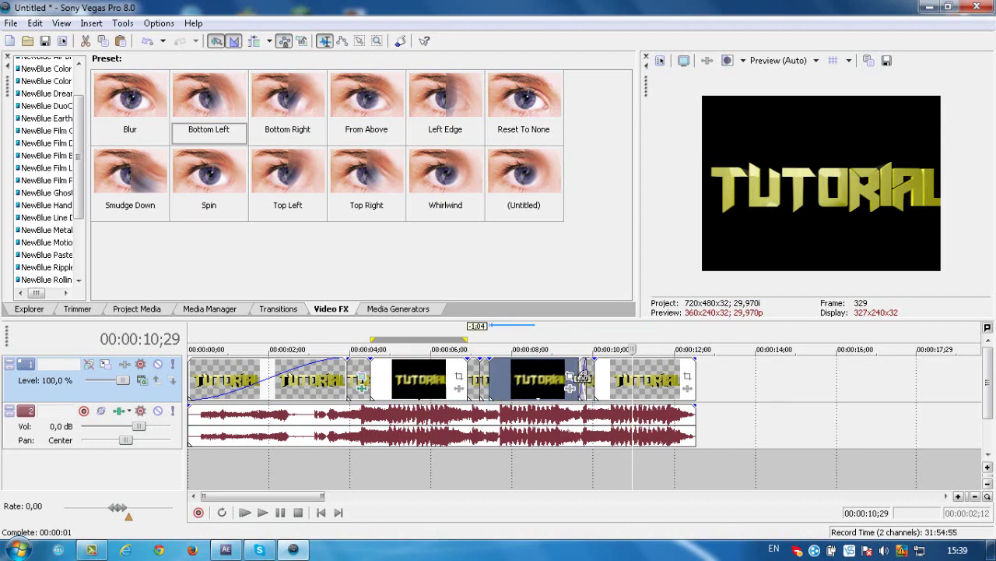
Step: Trim the end of the second Twitch clip so it meets the start of the short clip at 00:00:09;17
drag(582, 378, 584, 380)
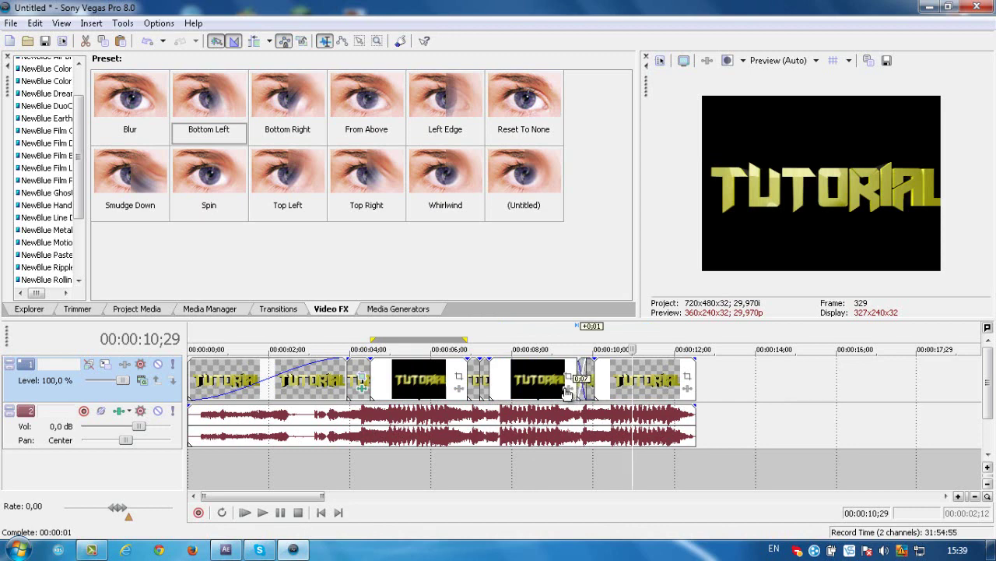
click(547, 389)
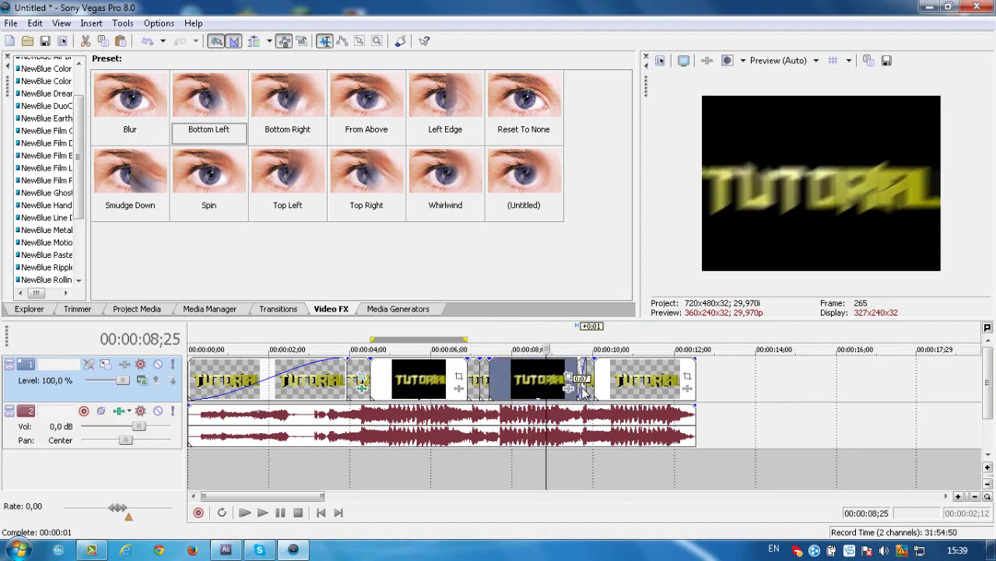
drag(580, 387, 581, 386)
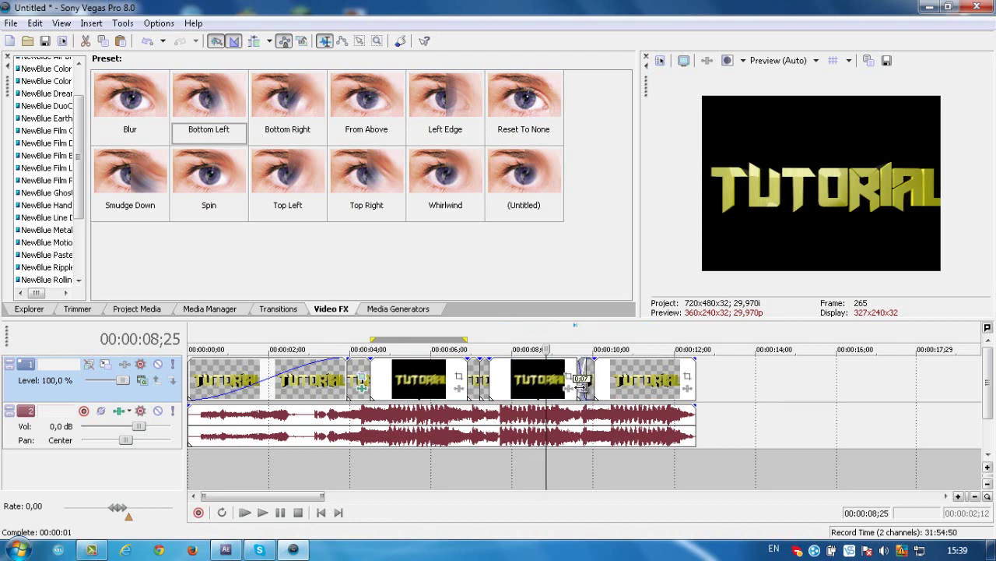
click(572, 387)
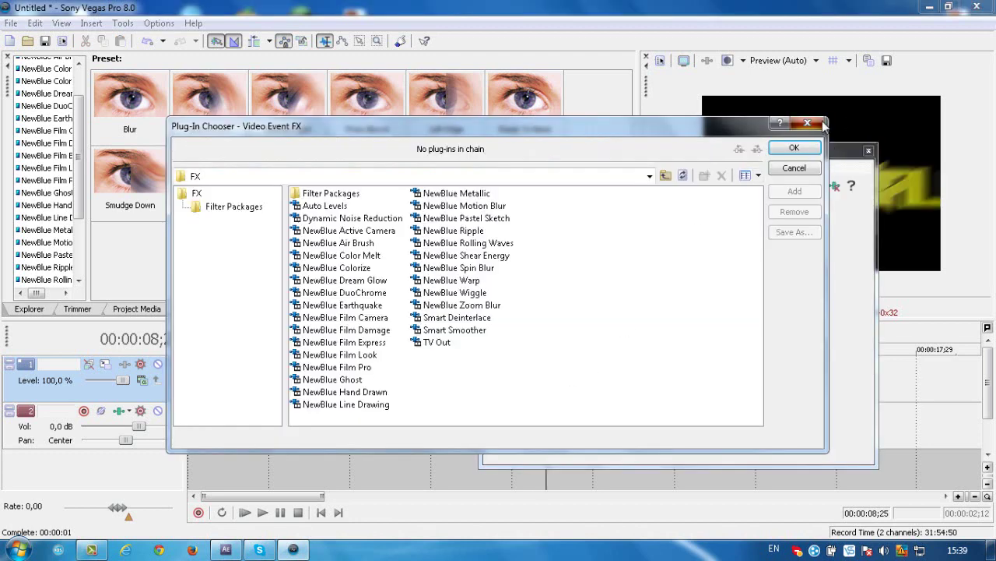
click(822, 123)
click(572, 382)
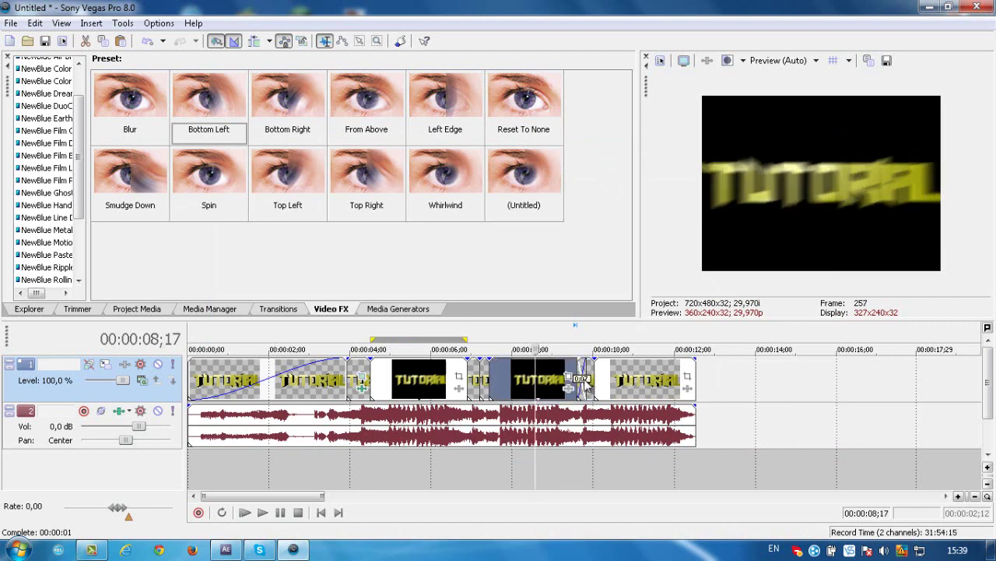
click(580, 363)
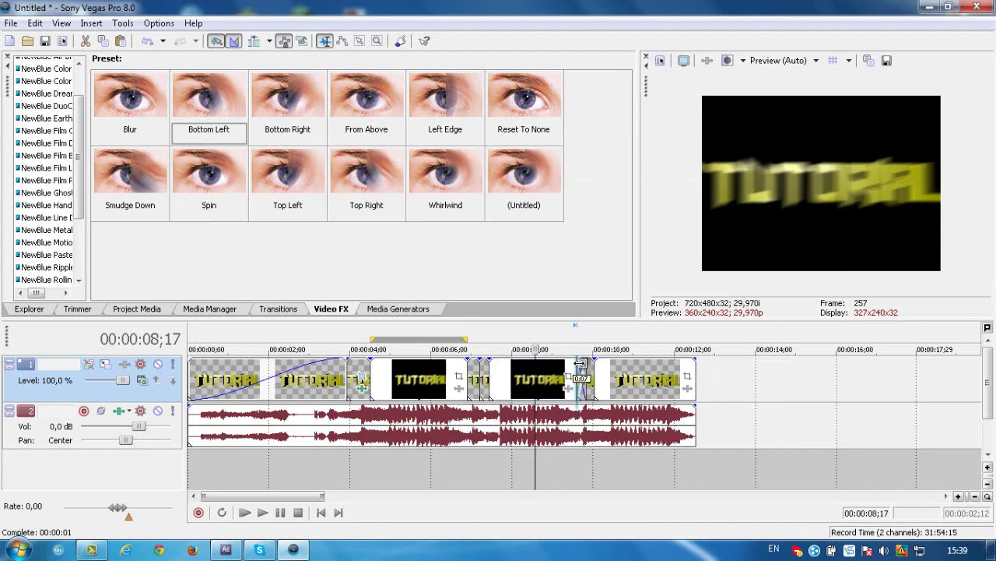
drag(580, 363, 578, 376)
click(561, 380)
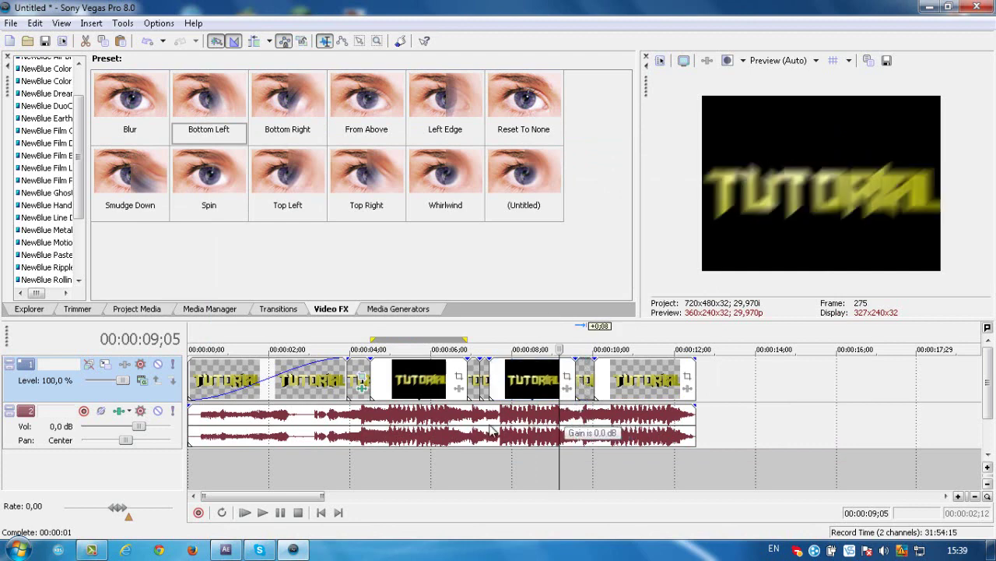
Step: Play back the second Twitch clip against the music from 00:00:07;14
drag(555, 344, 493, 350)
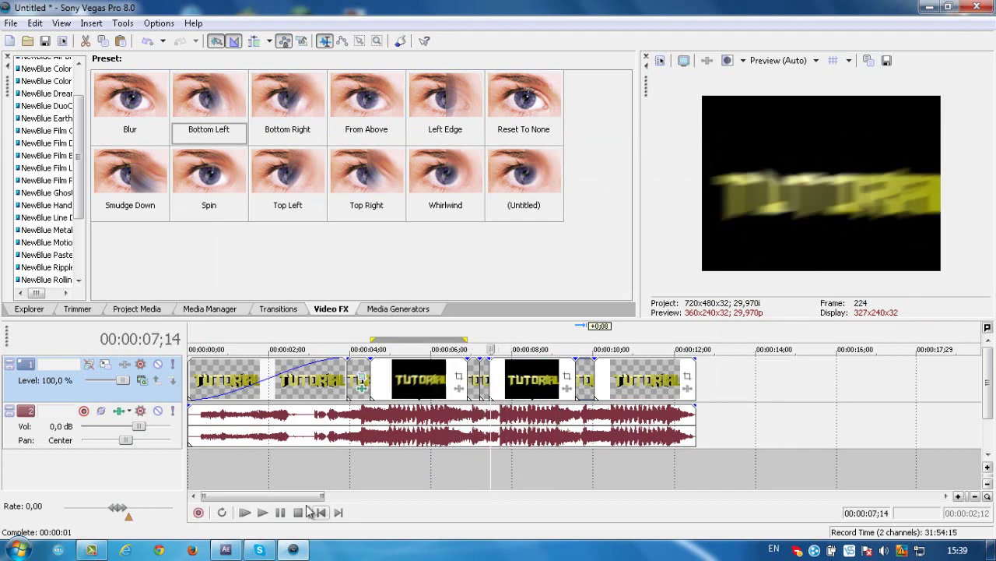
click(245, 514)
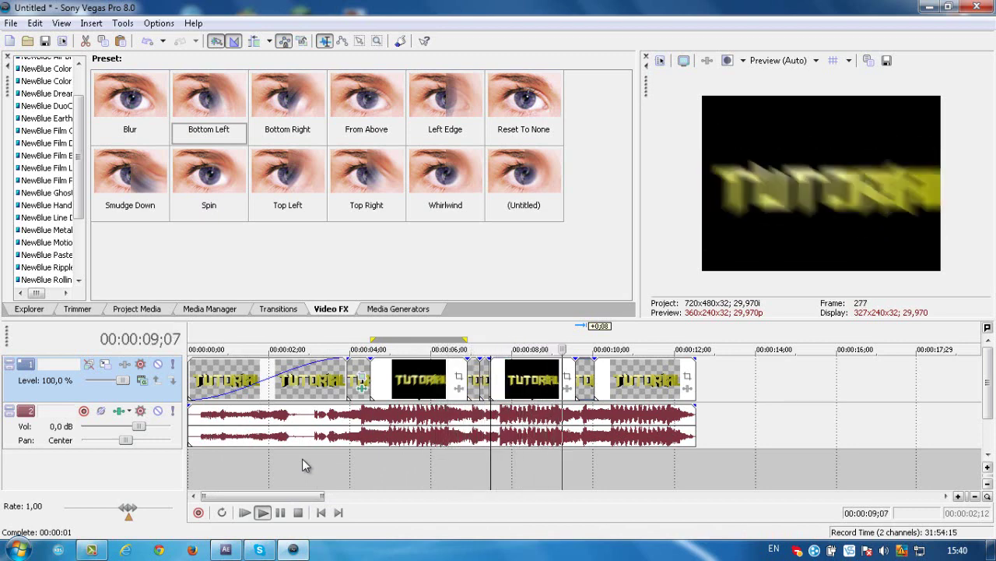
click(280, 512)
Step: Render only the short clip starting at 00:00:09;17 to the desktop as the NTSC DV AVI file 1glasstu
double_click(586, 378)
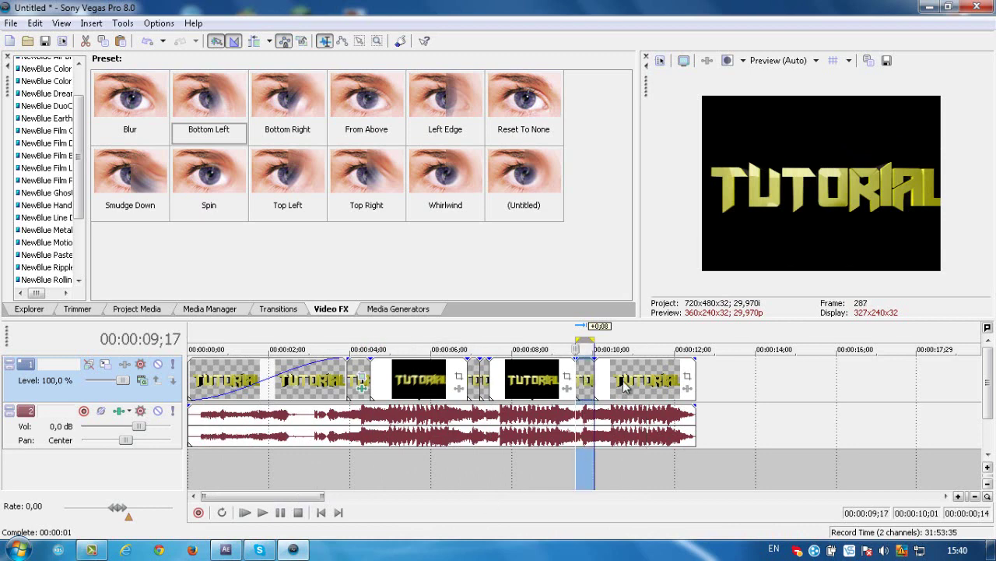
click(9, 24)
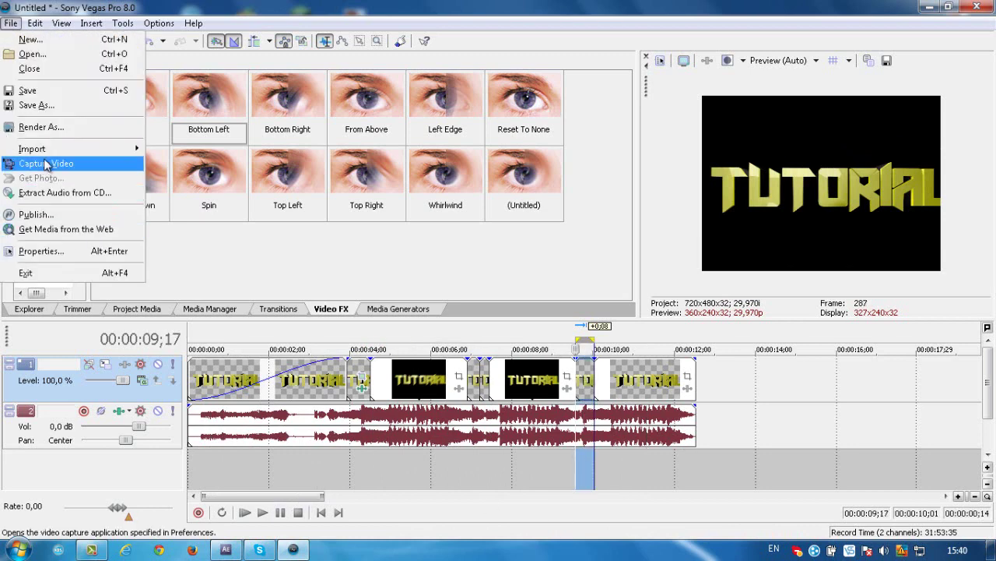
click(39, 122)
text(1glasstu)
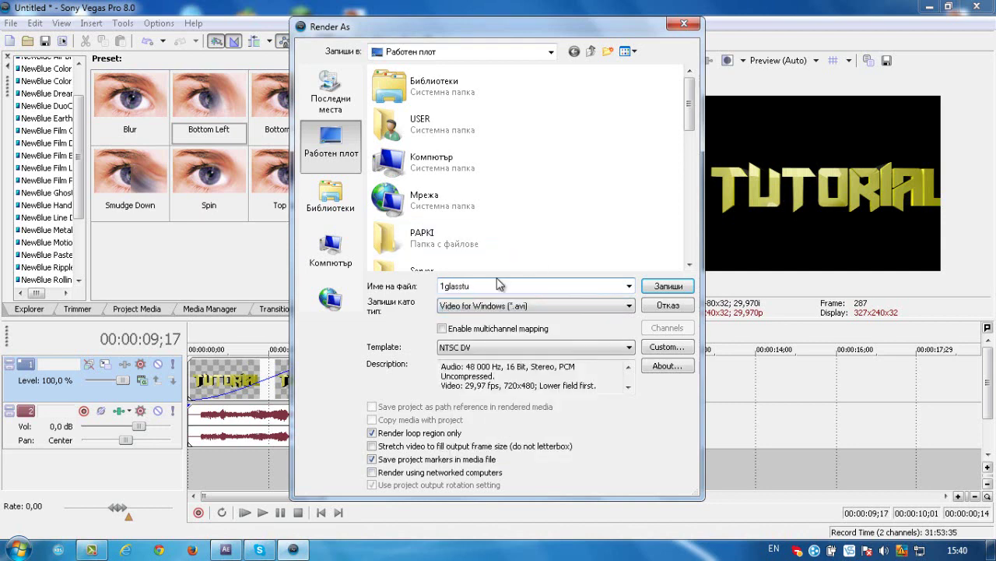
click(646, 288)
click(574, 219)
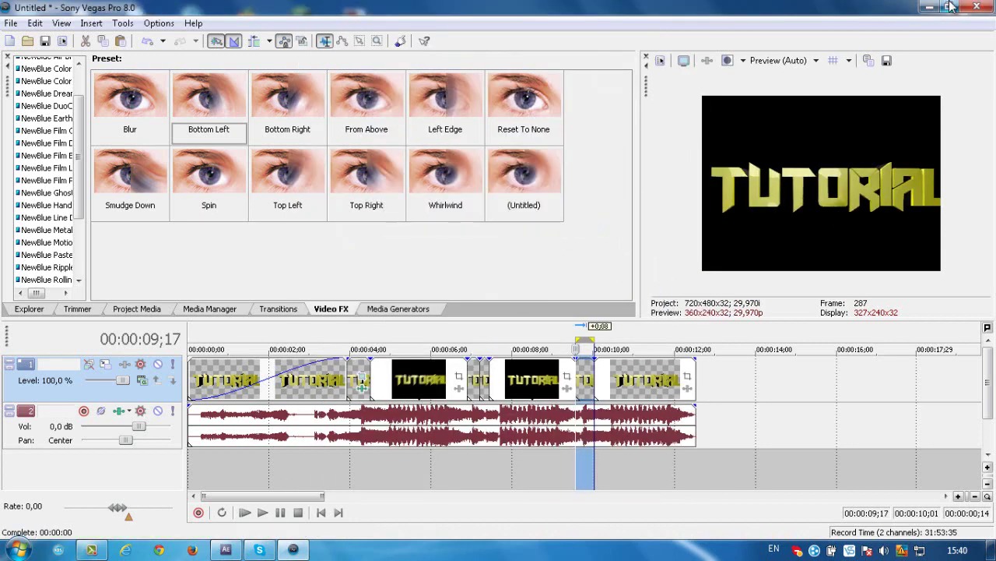
Step: Switch to After Effects, delete the old Twitch effect and its layer, and start a new project without saving
click(927, 8)
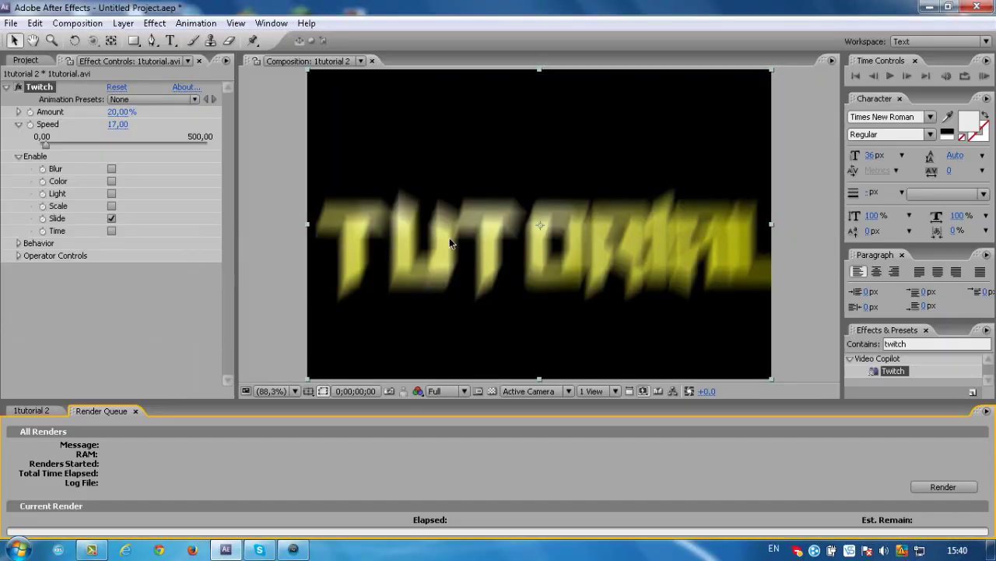
click(449, 237)
key(Delete)
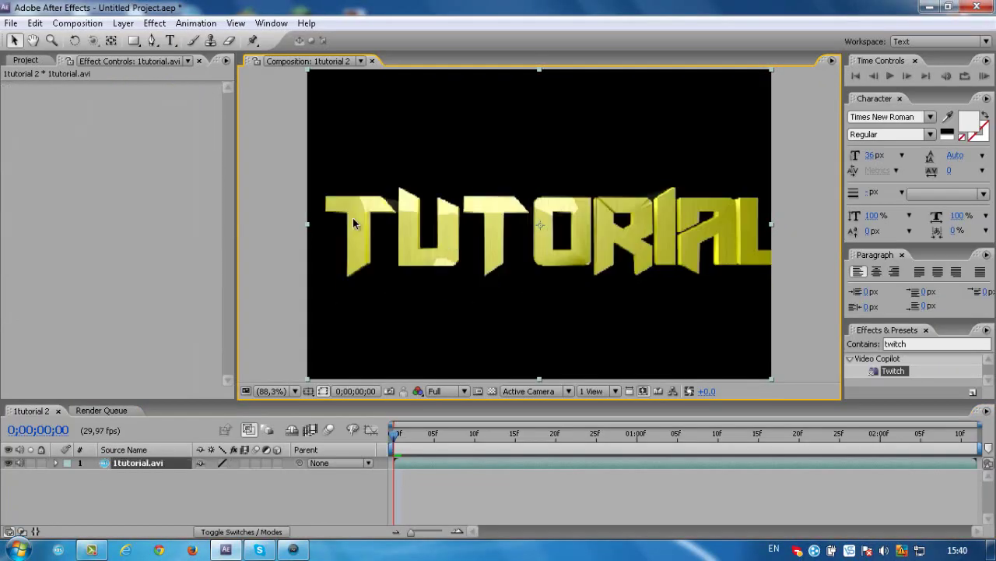
key(Delete)
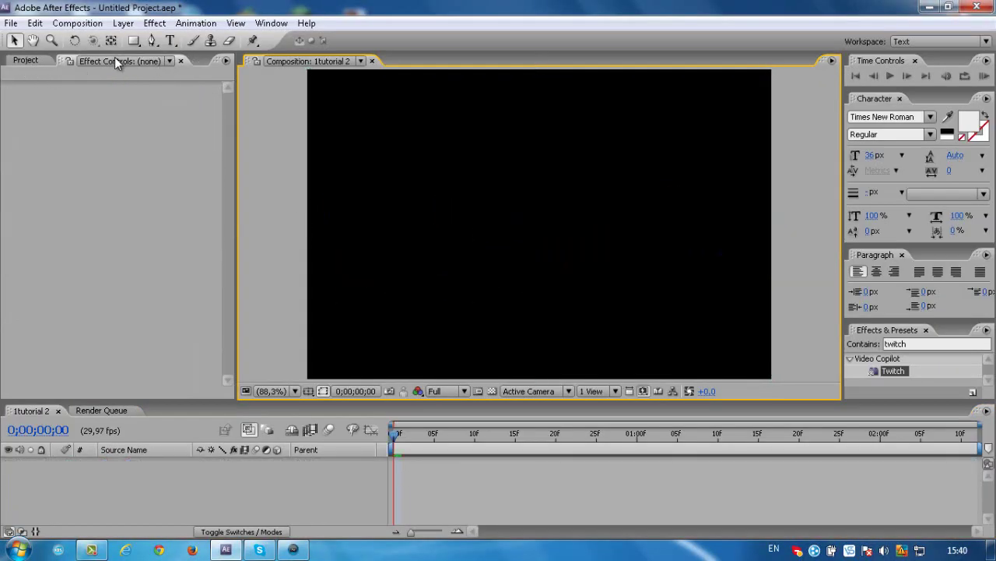
click(11, 23)
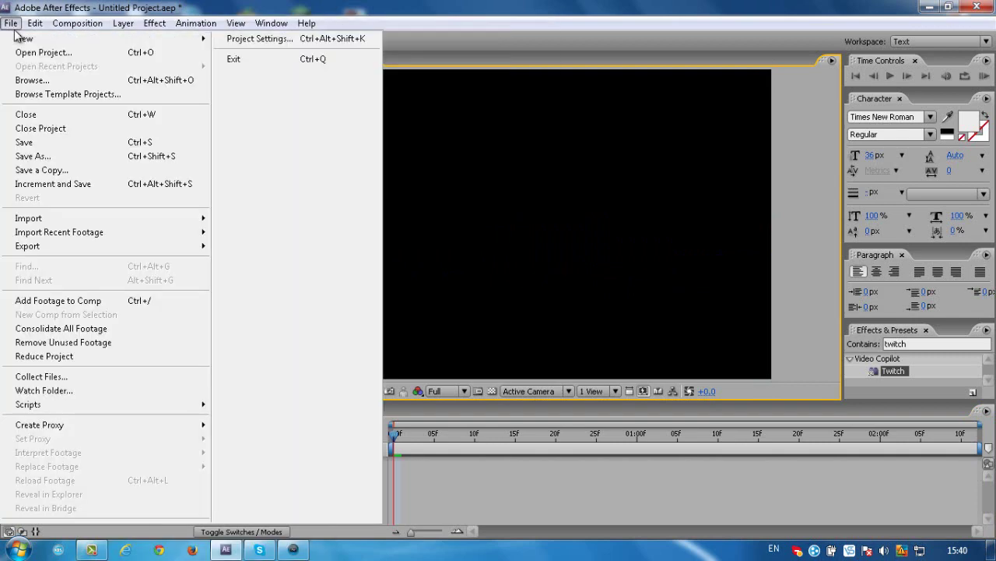
mouse_move(31, 38)
click(273, 38)
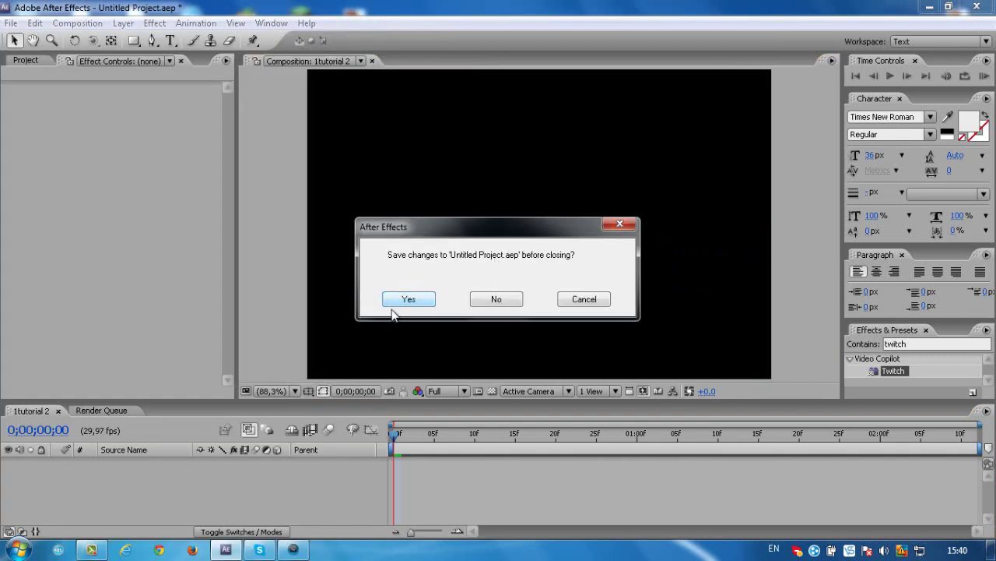
click(497, 301)
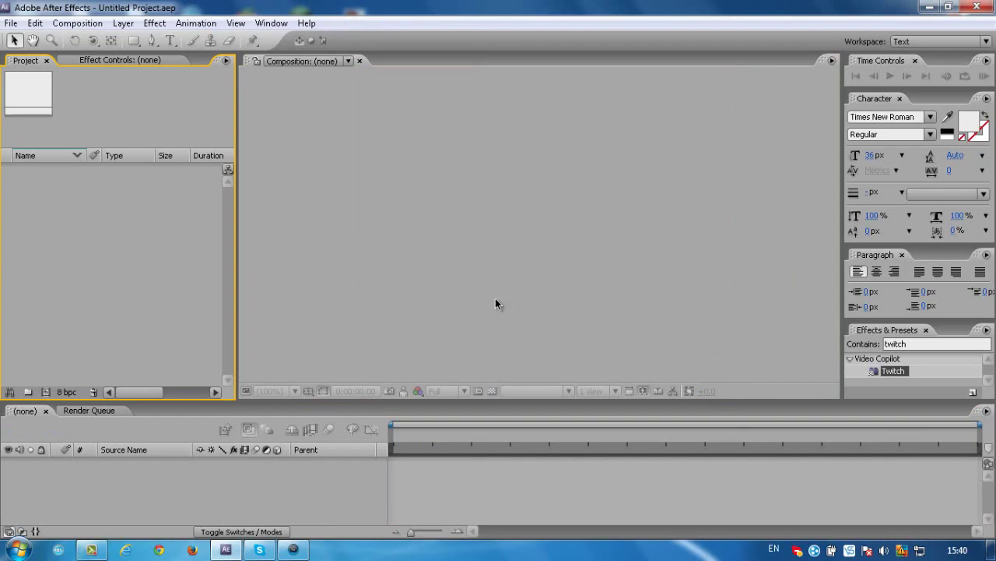
Step: Import 1glasstu from the desktop into the project and create a composition from it
click(931, 7)
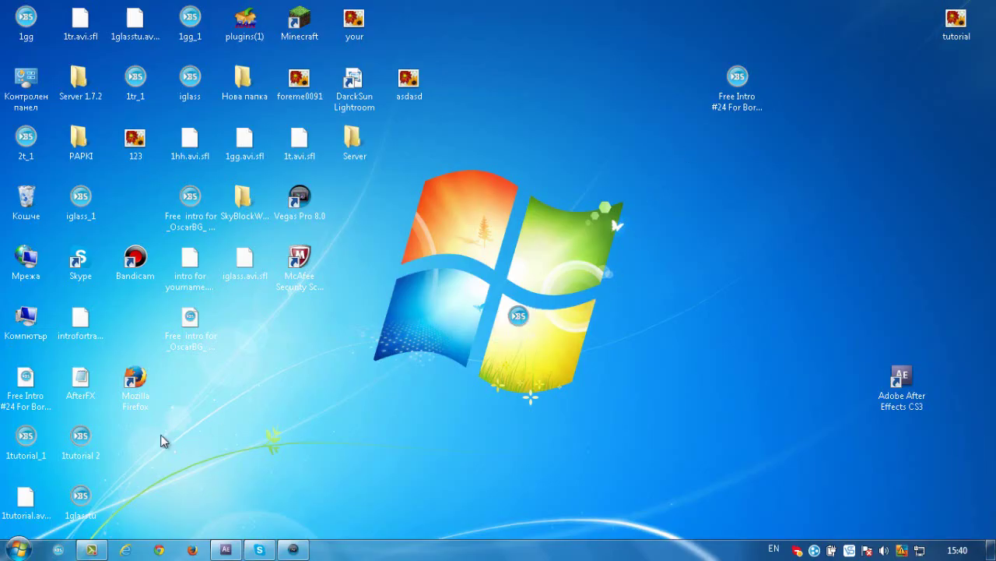
drag(87, 499, 184, 389)
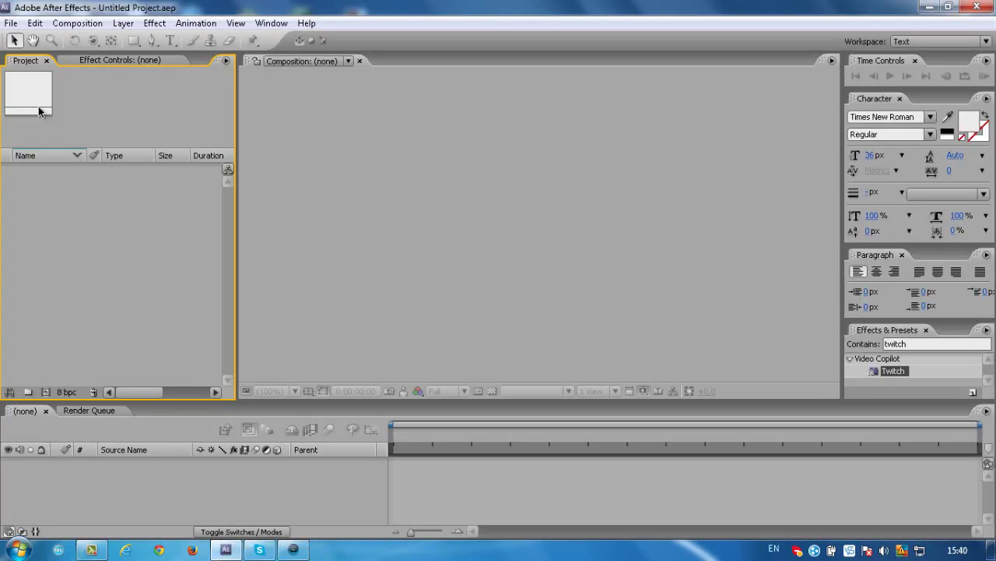
drag(38, 110, 38, 110)
drag(39, 169, 435, 195)
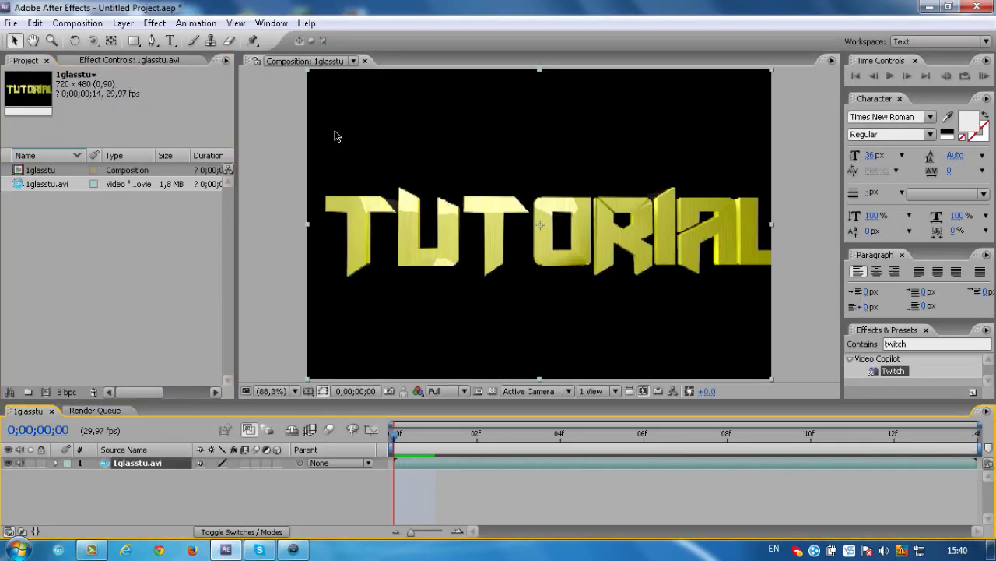
Step: Find the Shatter effect and apply it to the 1glasstu.avi layer, with its force centred on the lettering
click(975, 345)
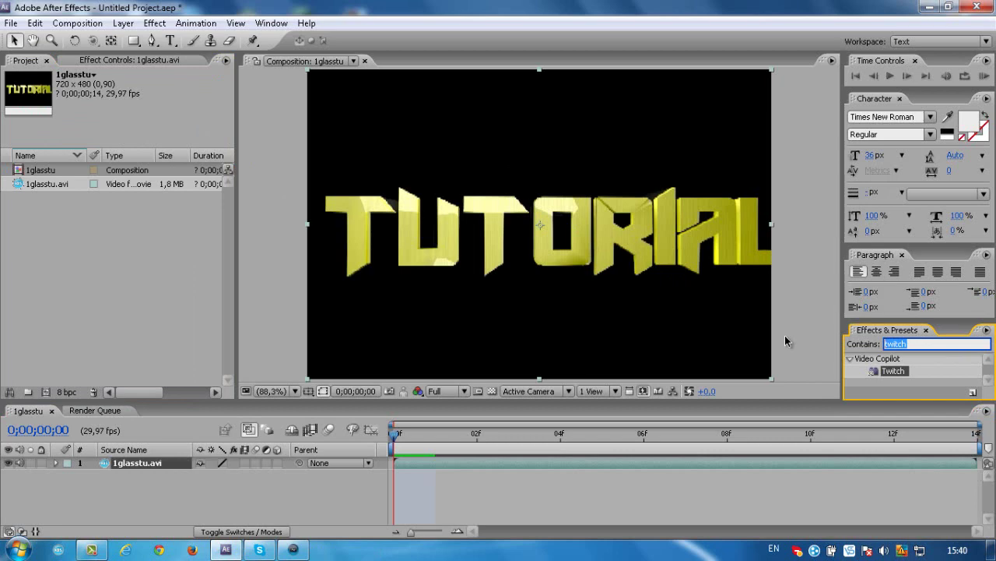
text(shatte)
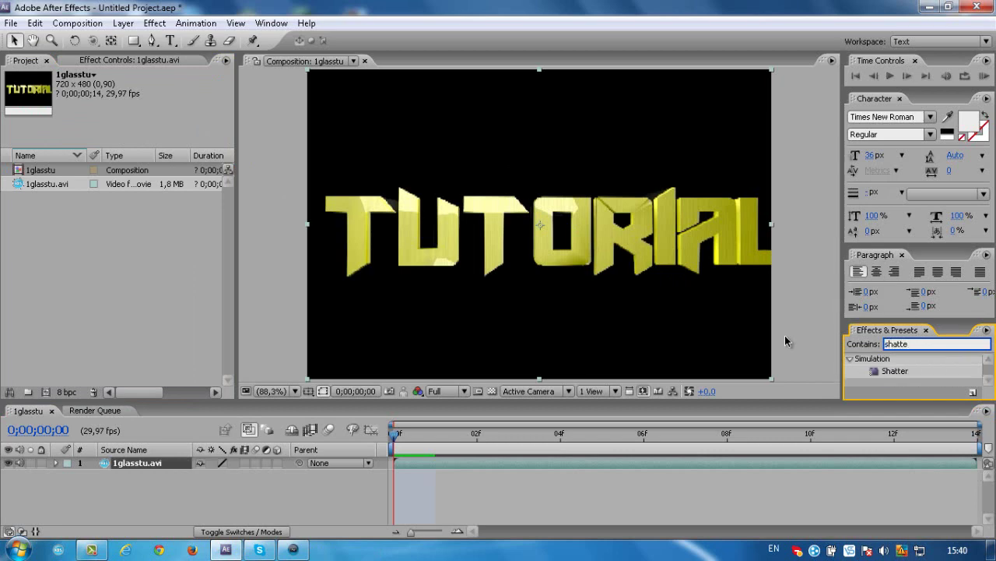
text(r)
click(909, 375)
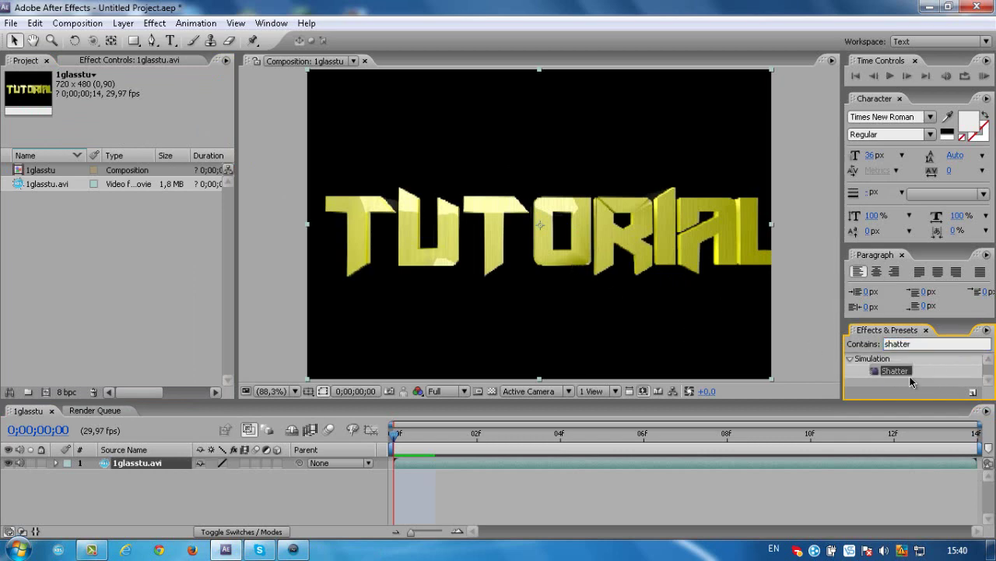
drag(879, 369, 545, 241)
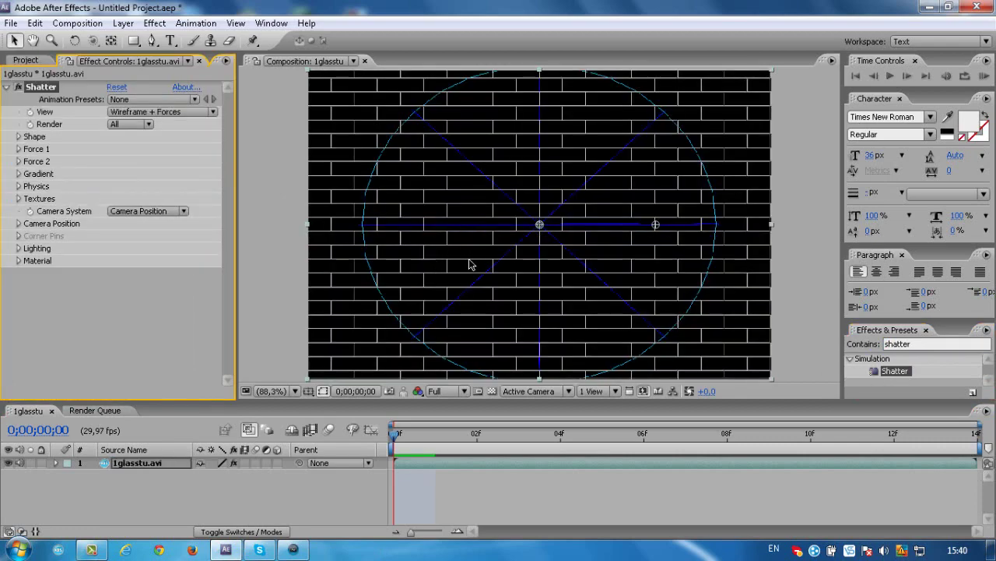
mouse_move(540, 231)
mouse_down()
mouse_move(507, 234)
mouse_move(643, 264)
mouse_move(666, 357)
mouse_move(560, 316)
mouse_move(563, 207)
mouse_move(542, 227)
mouse_move(351, 236)
mouse_move(540, 227)
mouse_up()
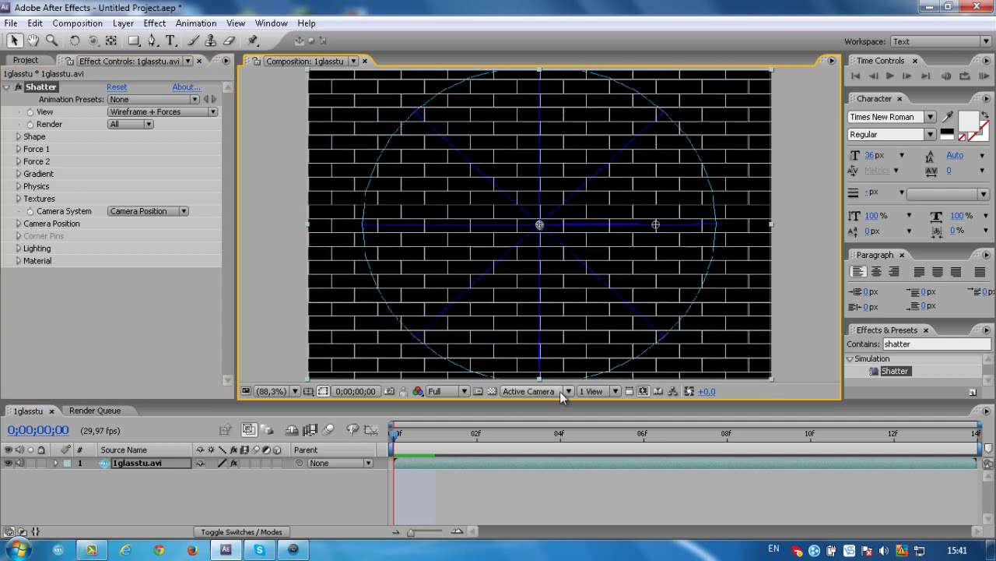
Step: Set Shatter's view to Rendered and its shape pattern to Glass, leaving the animation preset at None
click(160, 100)
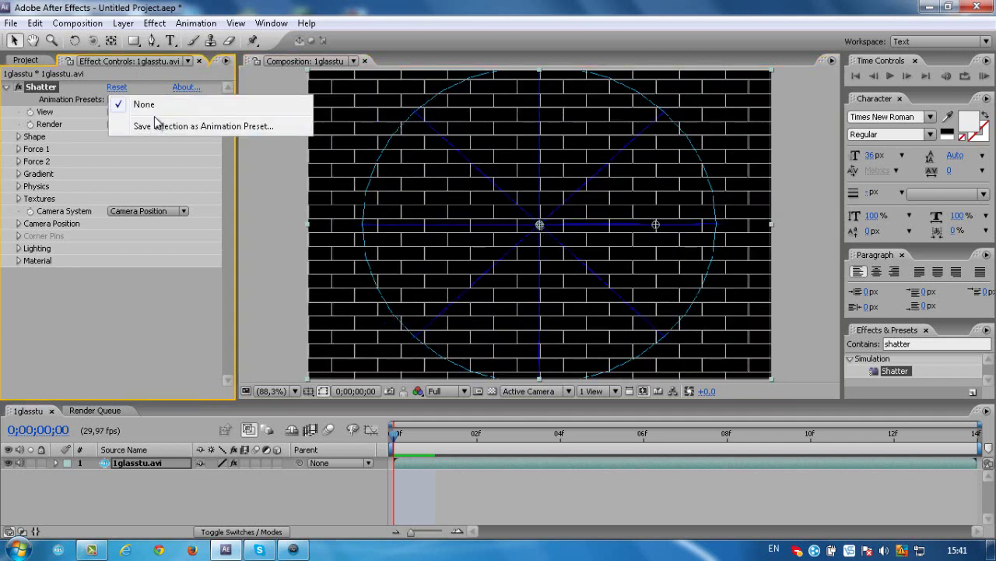
click(153, 102)
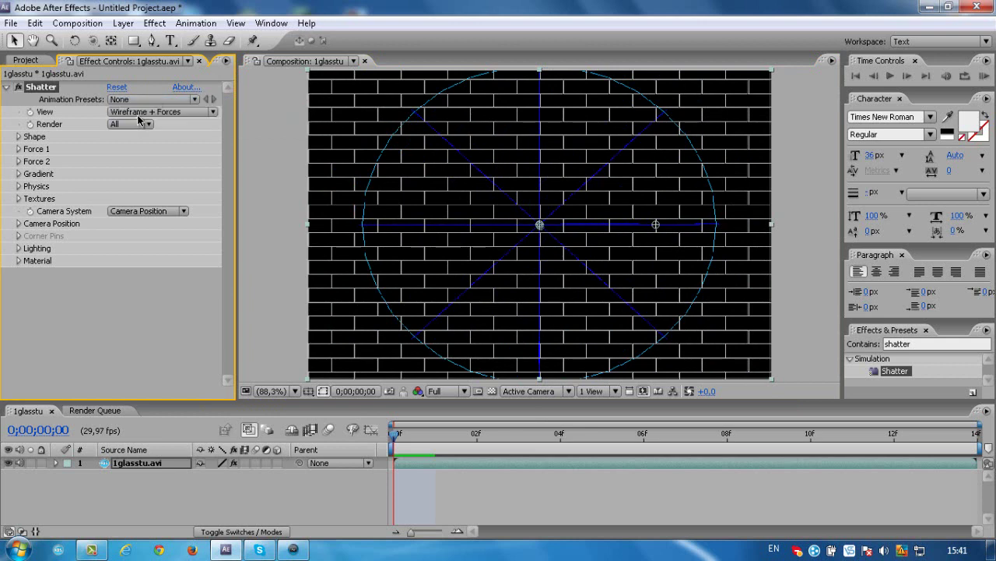
click(138, 117)
click(136, 49)
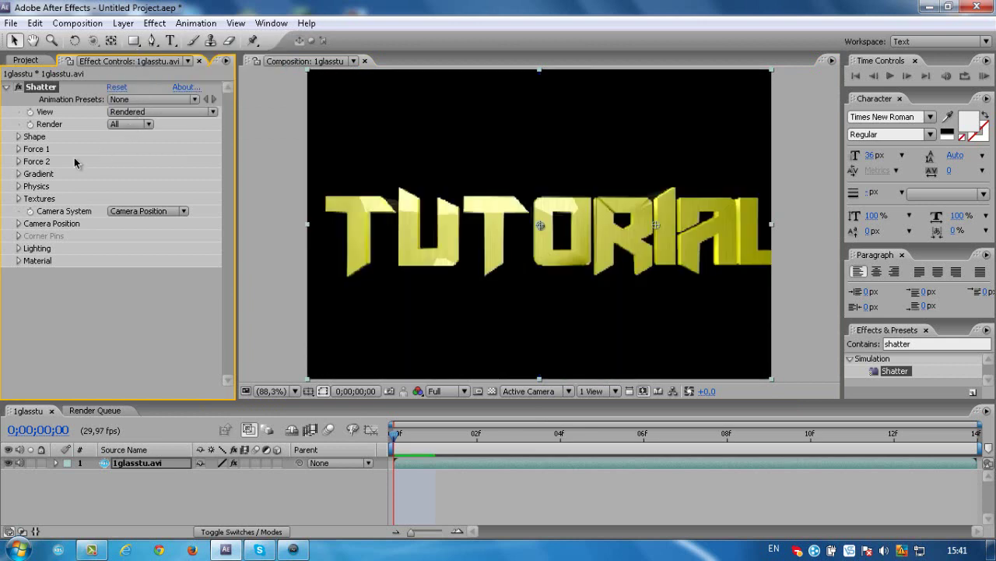
click(19, 139)
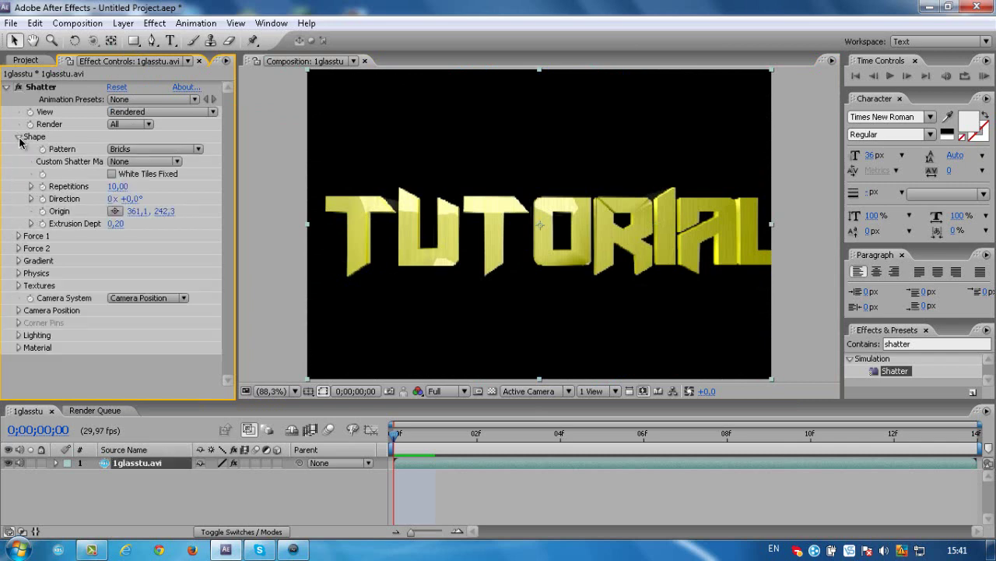
click(129, 149)
click(160, 230)
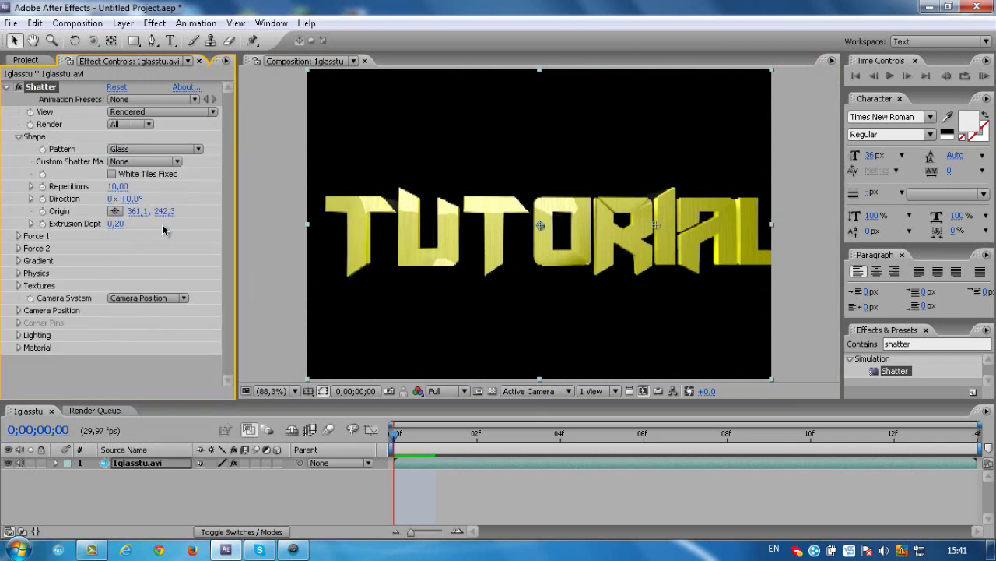
Step: Pre-render the shattered 1glasstu composition, then return to Vegas
click(83, 24)
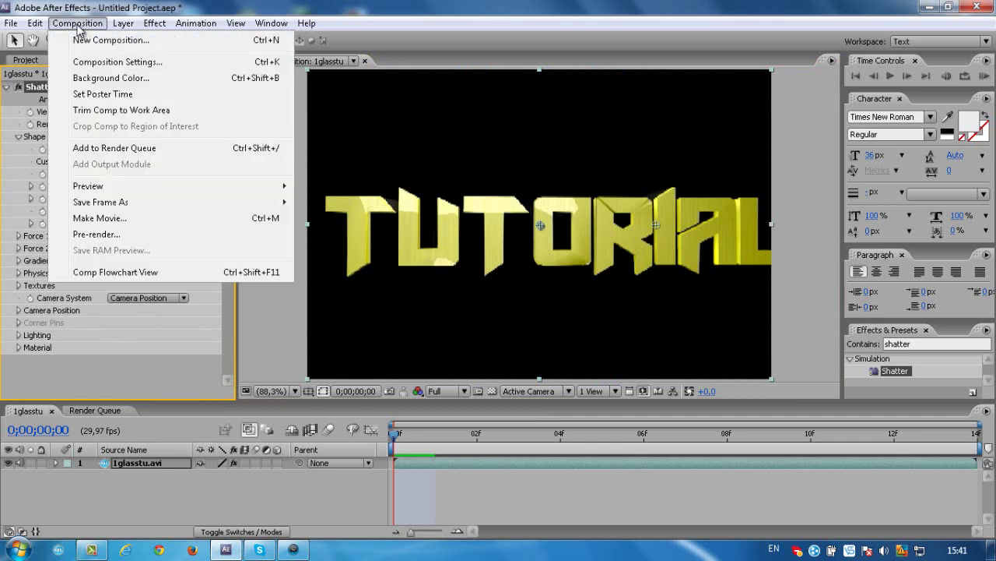
click(88, 235)
click(946, 486)
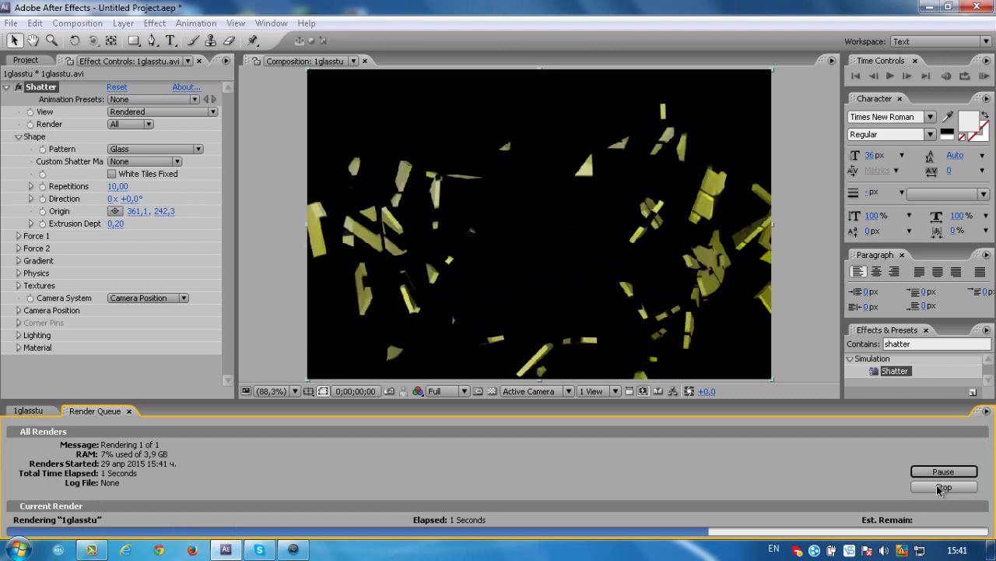
click(926, 8)
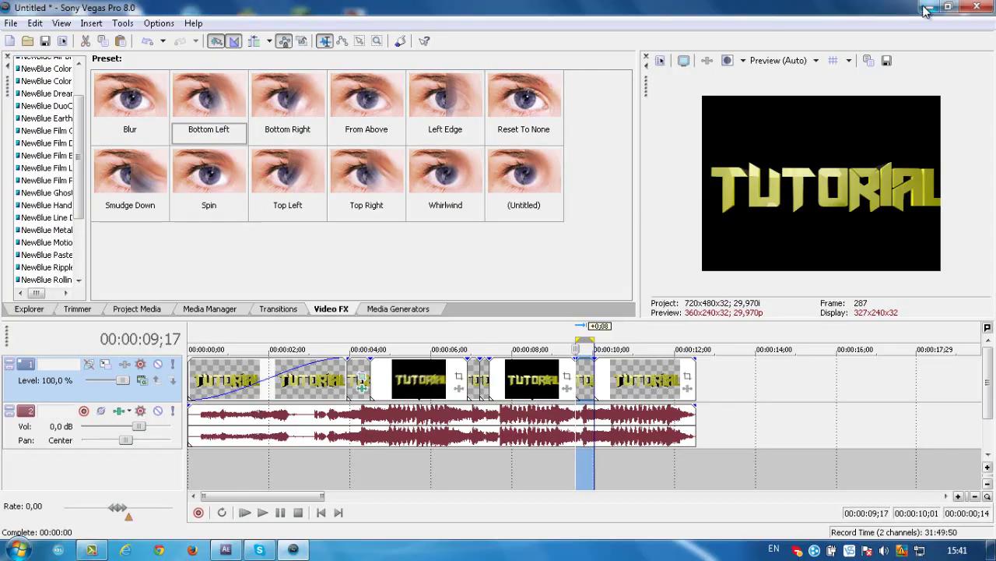
Step: Go to the desktop and play the rendered 1glasstu_1 clip
click(926, 8)
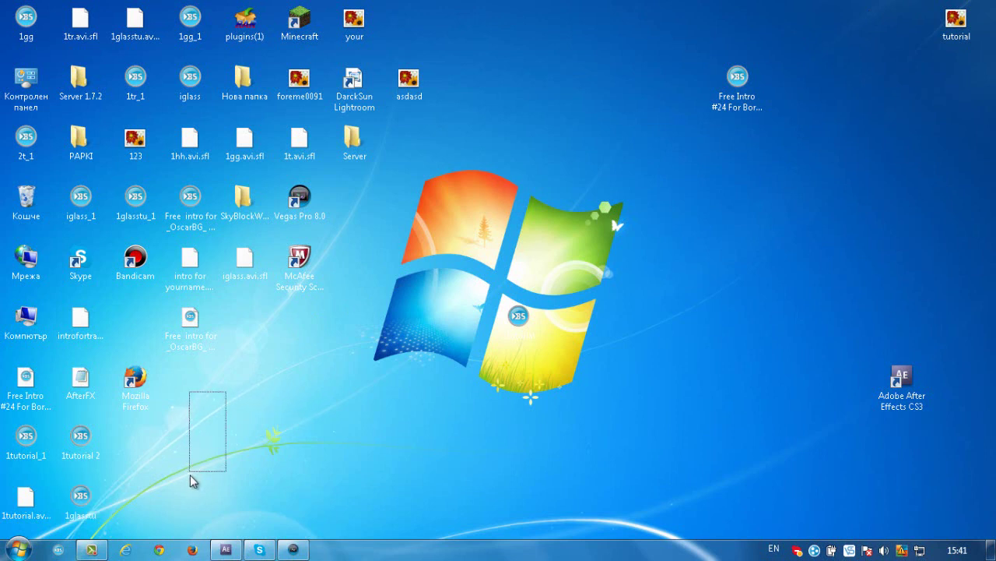
drag(190, 474, 191, 483)
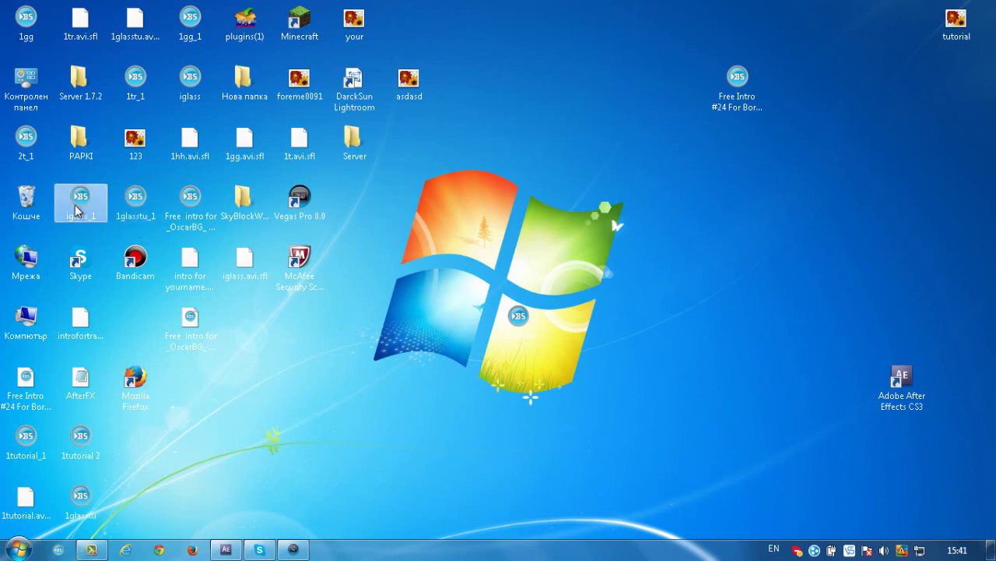
double_click(132, 206)
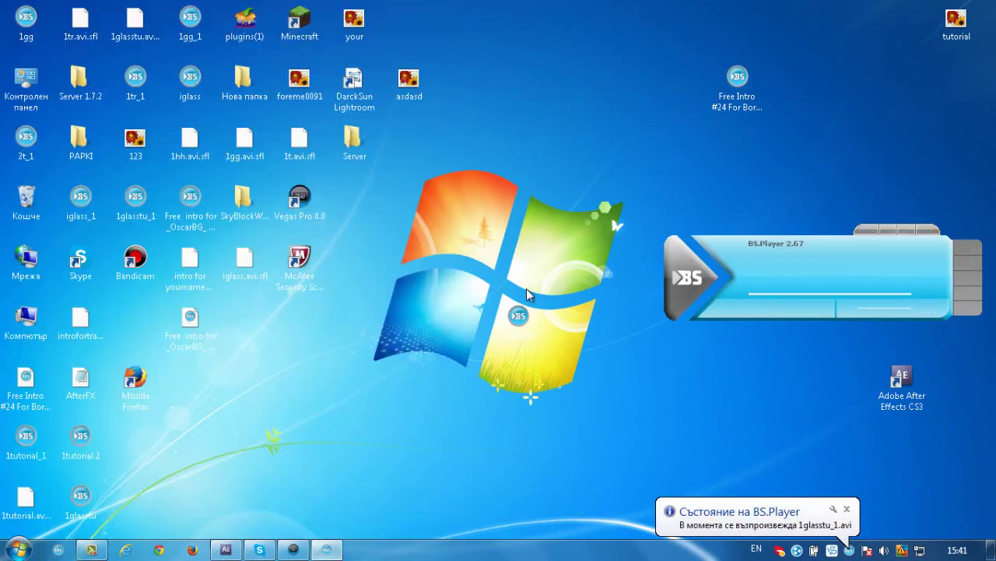
Step: Back in Vegas, place 1glasstu_1 on a new track below the audio at 00:00:09,17 and delete the short clip above it
click(294, 549)
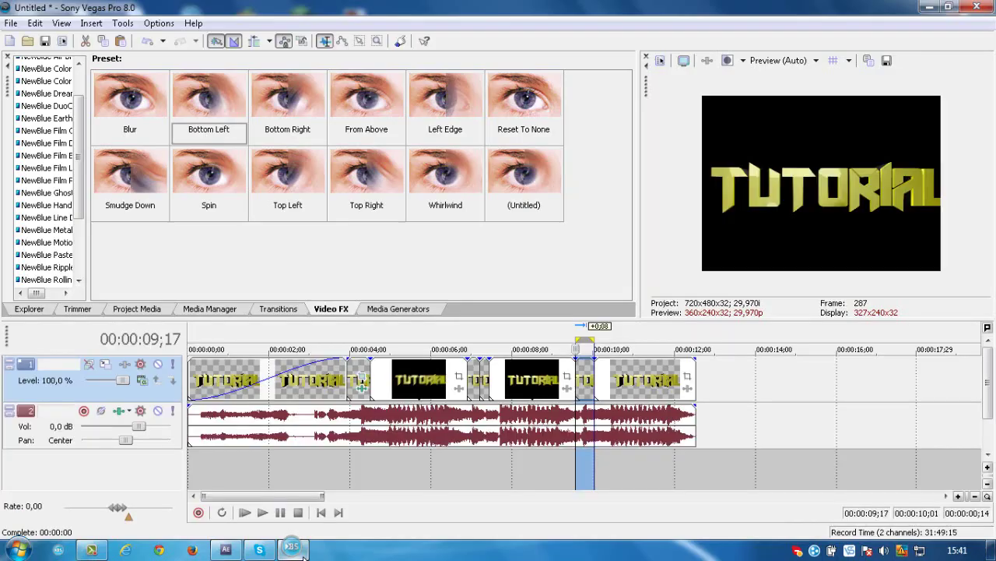
drag(306, 552, 584, 480)
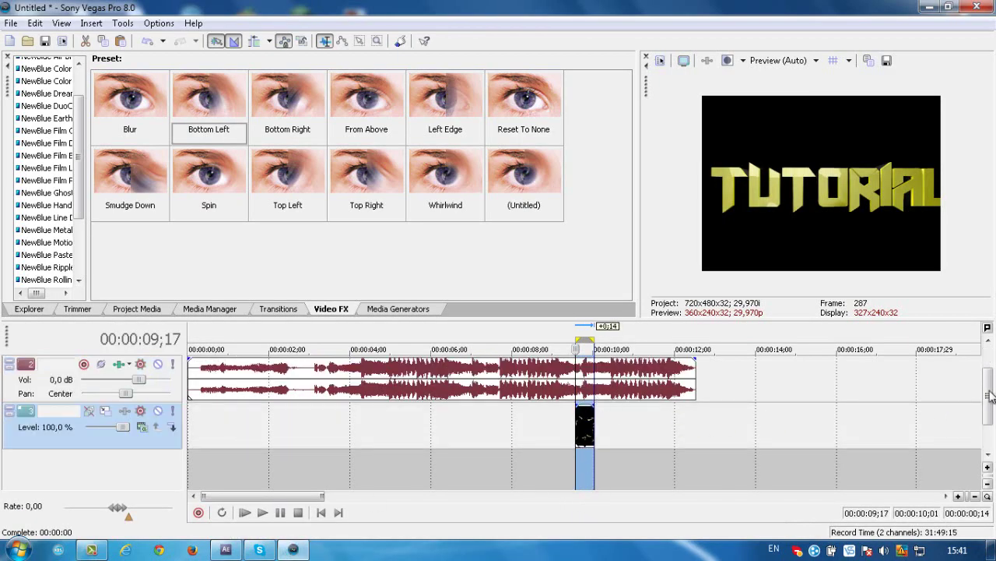
drag(990, 396, 991, 366)
click(586, 385)
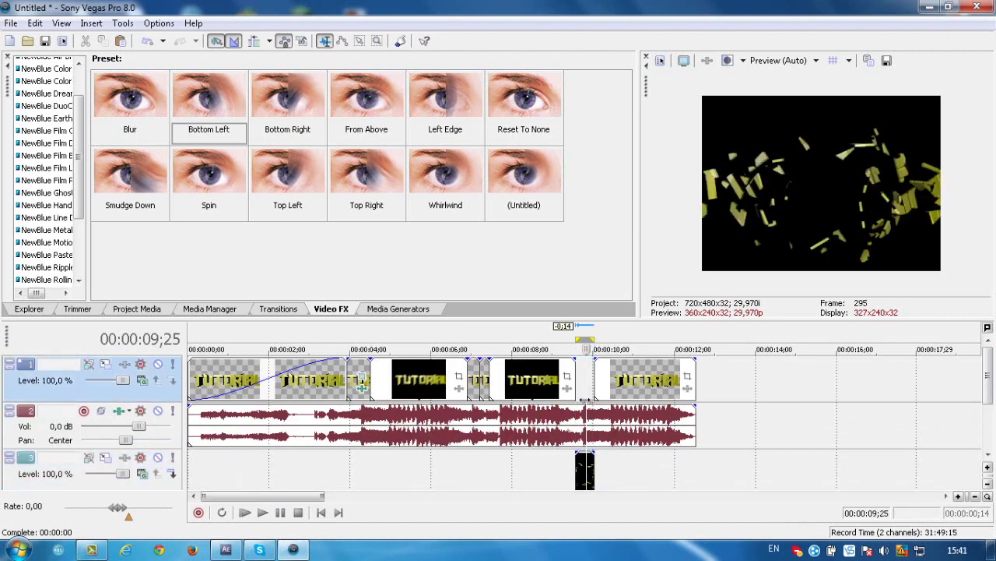
Step: Play the timeline from about 00:00:08,14 to check the shattering glass section against the music
click(585, 467)
click(713, 468)
drag(644, 477, 530, 472)
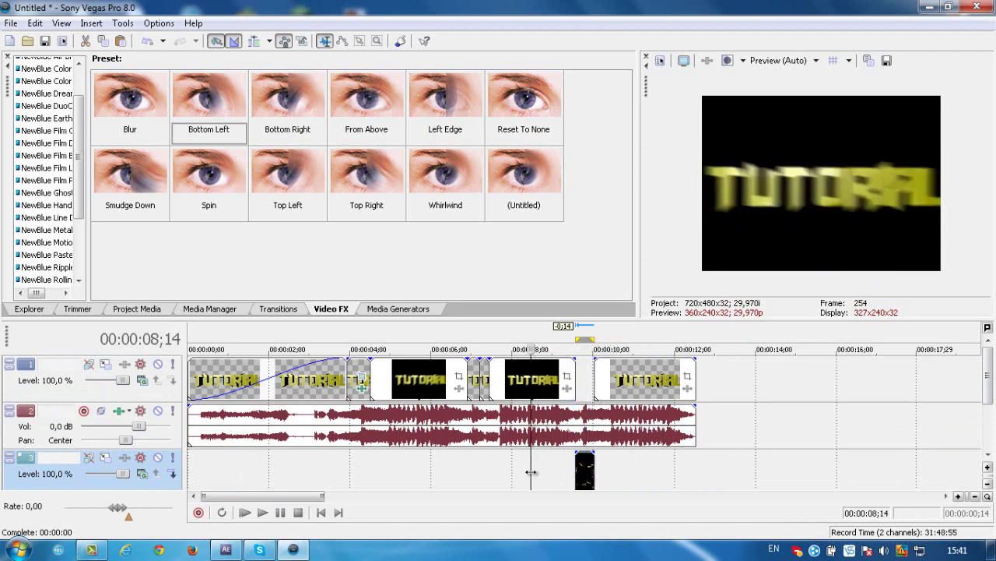
click(263, 514)
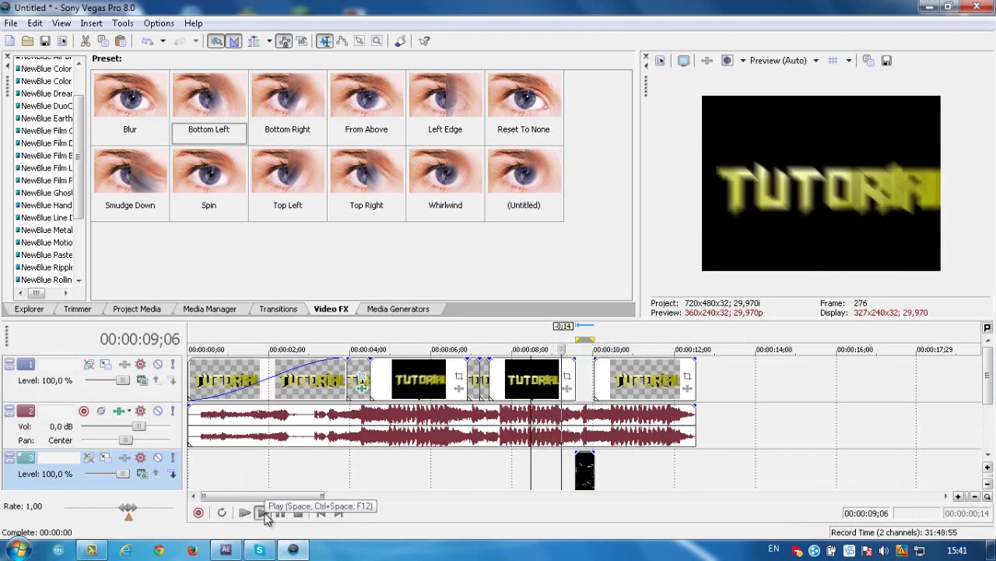
click(280, 512)
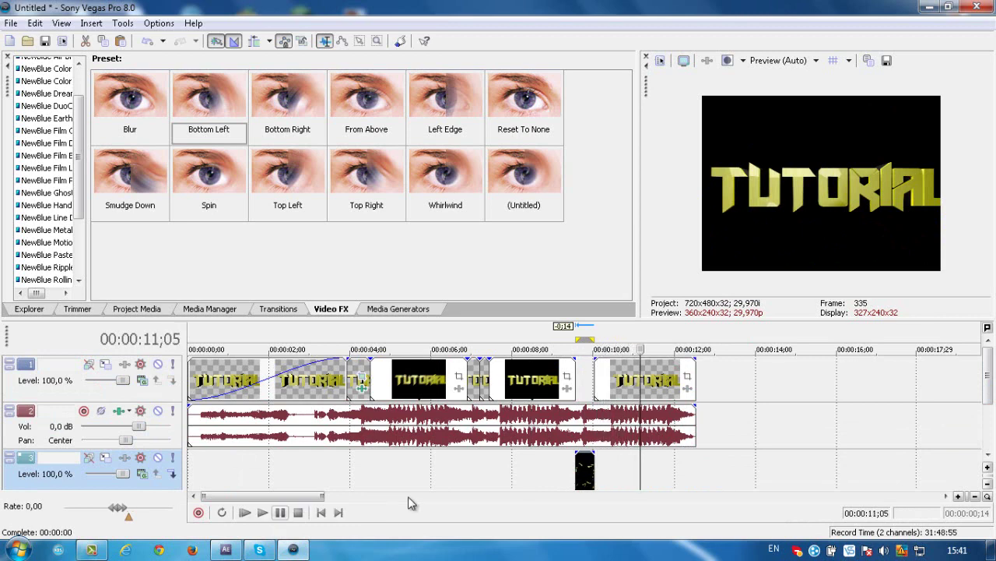
Step: Delete the shatter clip from the lower track and place 1glasstu_1 from the desktop into the gap on the first video track
drag(585, 471, 676, 476)
click(676, 477)
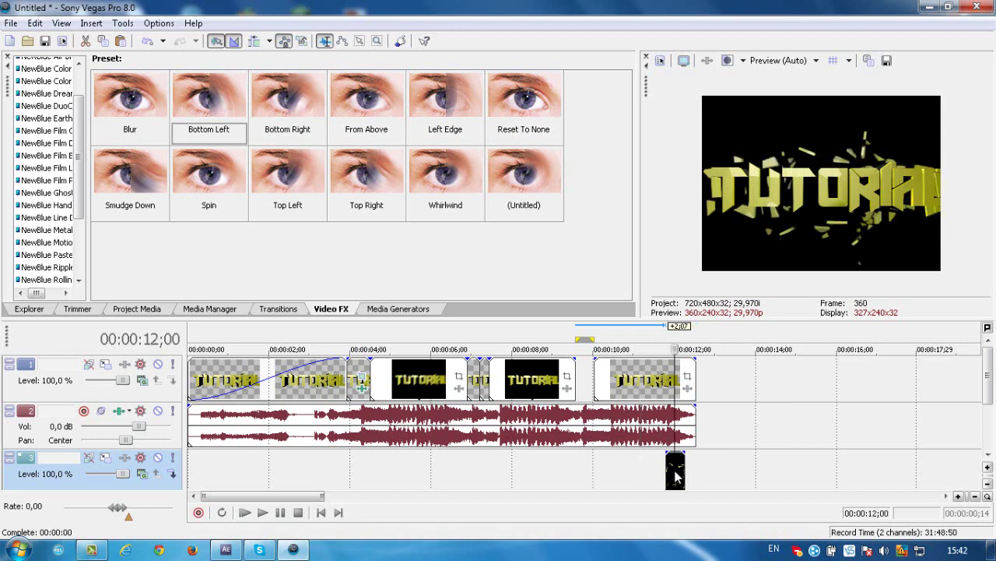
key(Delete)
click(925, 6)
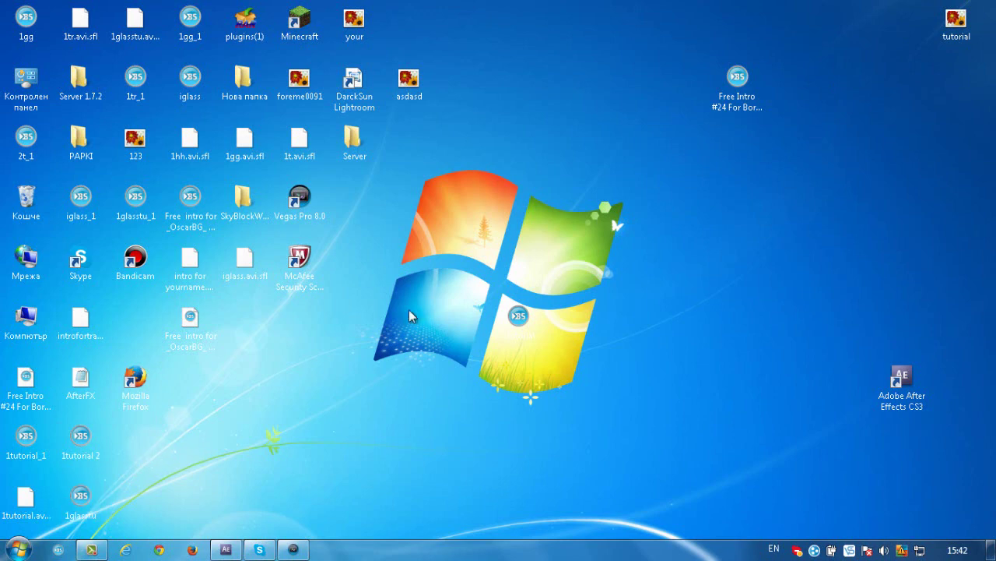
drag(136, 201, 582, 379)
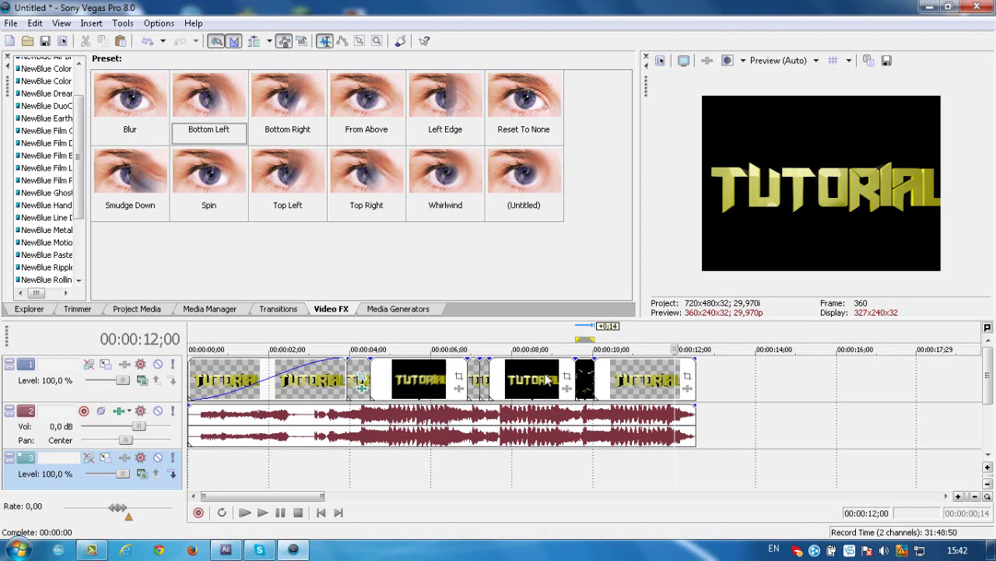
Step: Move the last clip aside to about 15 seconds and paste a copy of the clip before the shatter after it, extended to about 12.5 seconds
click(523, 386)
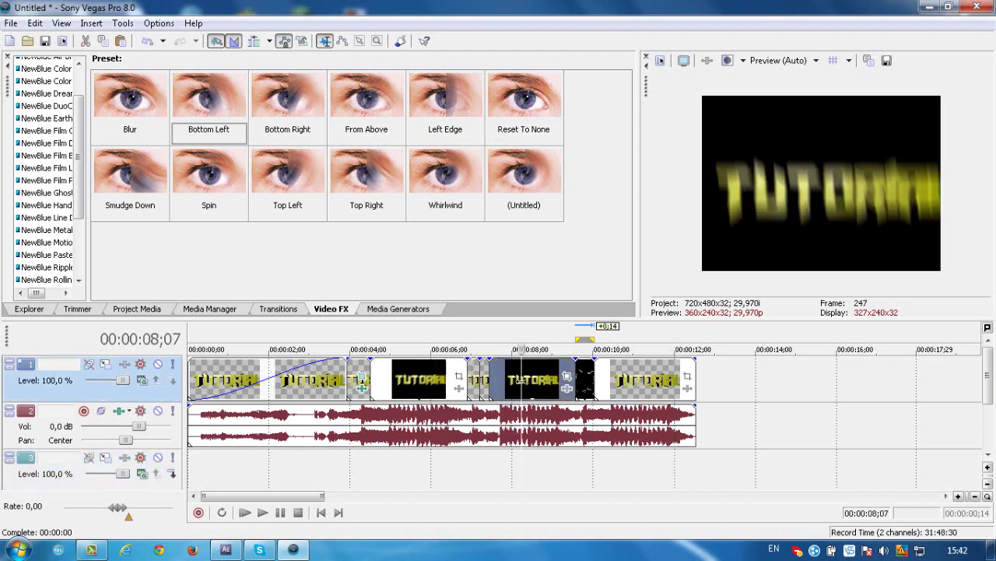
drag(647, 380, 864, 379)
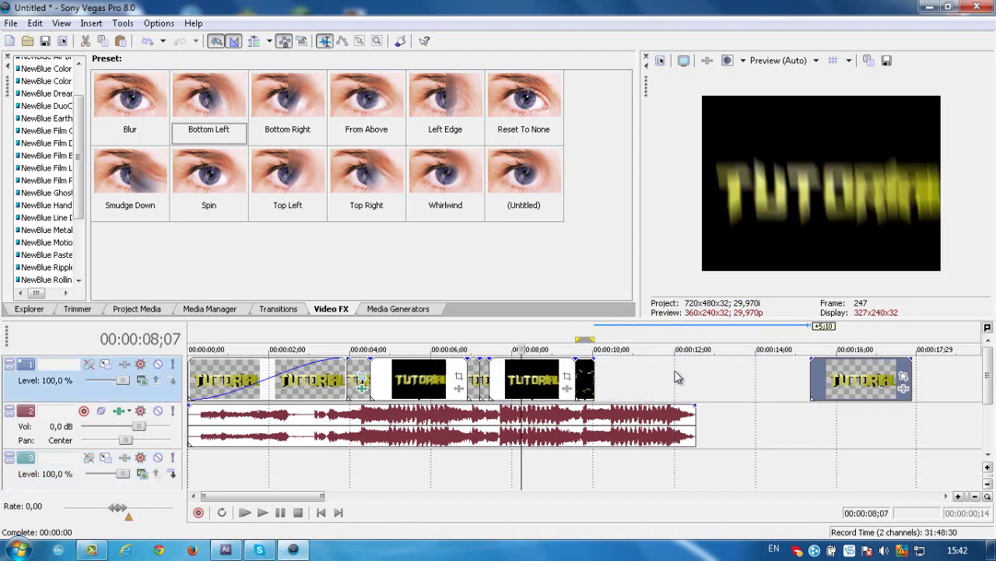
click(645, 374)
key(ctrl+v)
drag(680, 389, 632, 393)
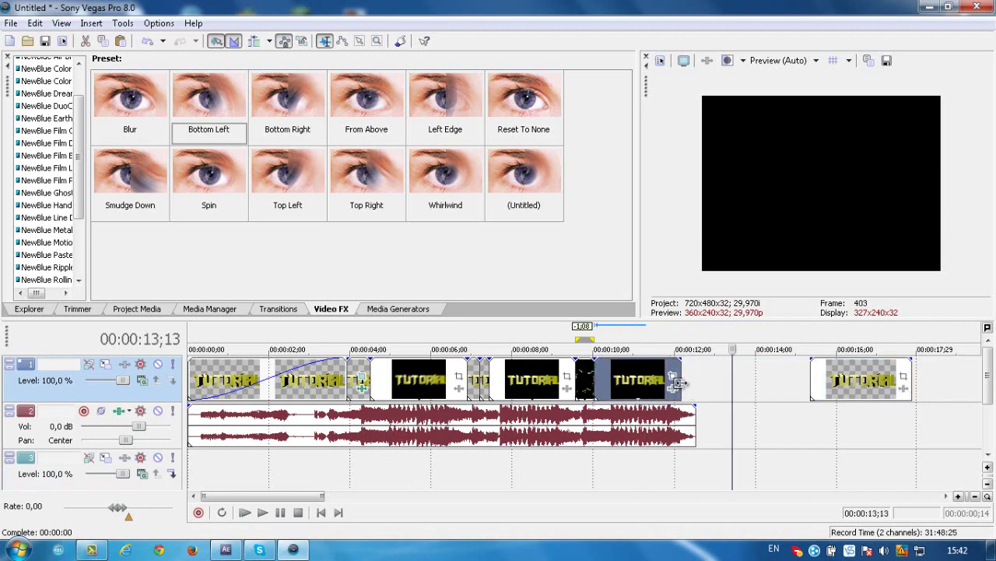
mouse_move(677, 381)
mouse_down()
mouse_move(705, 378)
mouse_move(691, 379)
mouse_up()
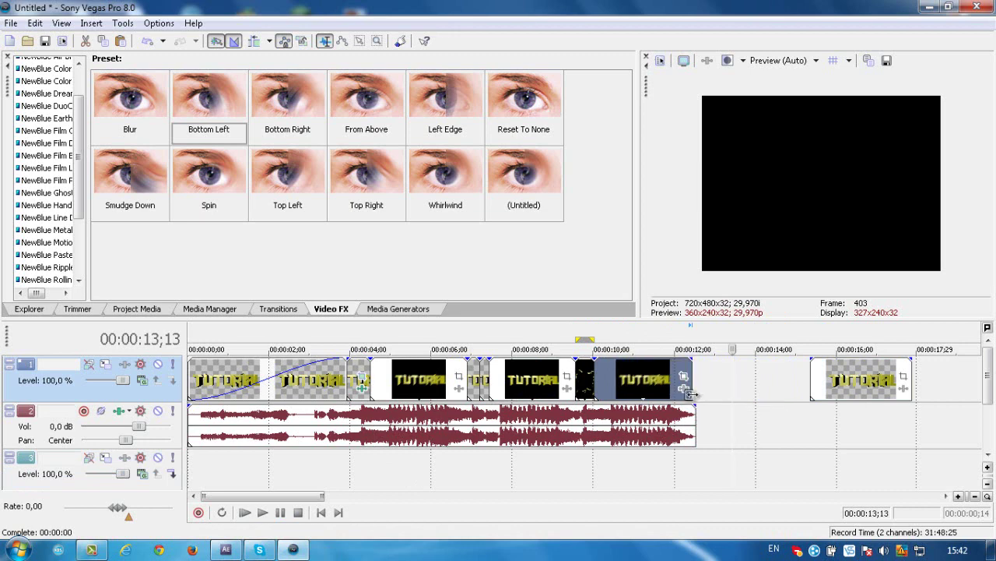
click(692, 395)
Step: Replace the pasted clip with a copy of the clip at about 5 seconds, extended almost to the audio's end
click(637, 376)
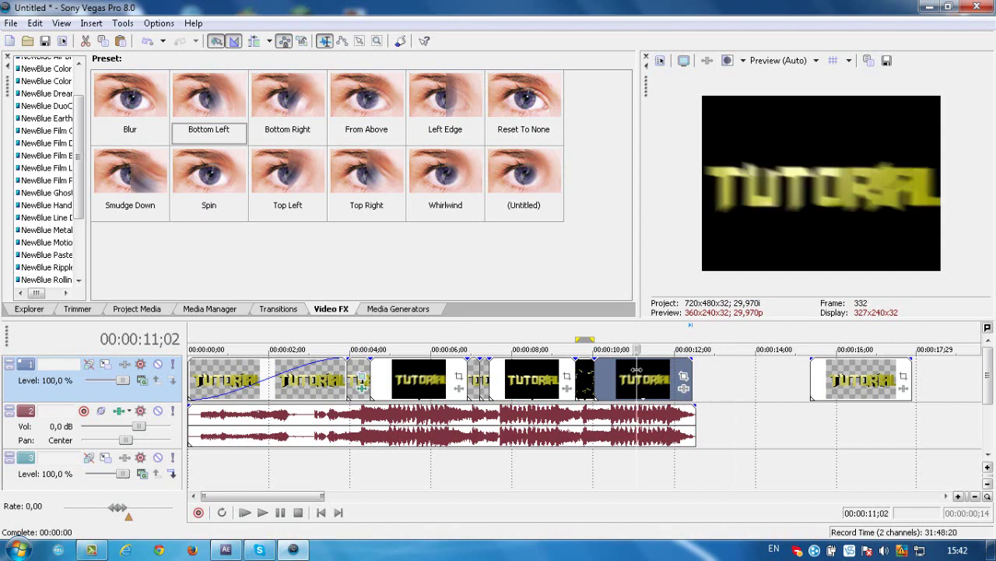
key(Delete)
click(423, 375)
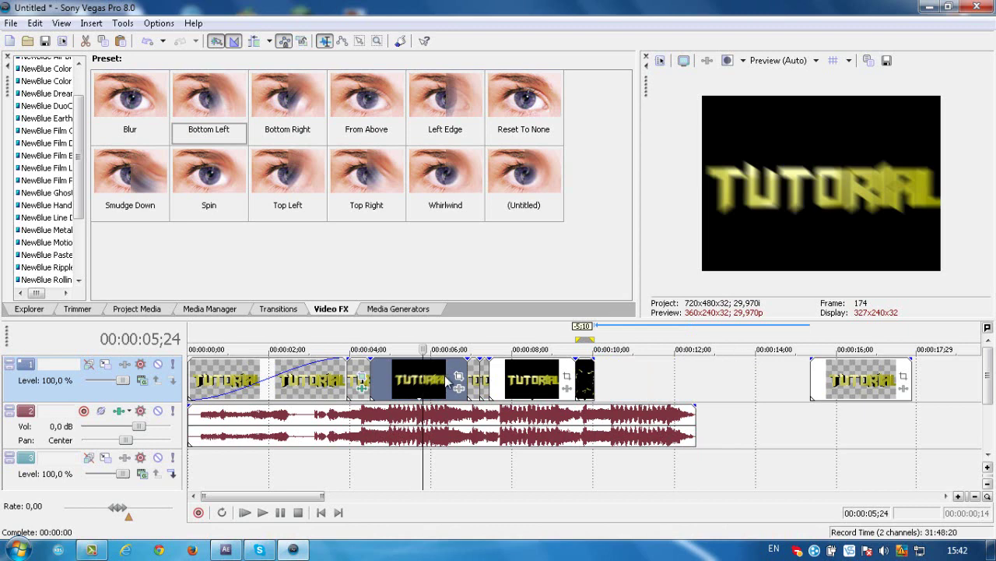
click(640, 380)
key(ctrl+v)
drag(672, 379, 693, 369)
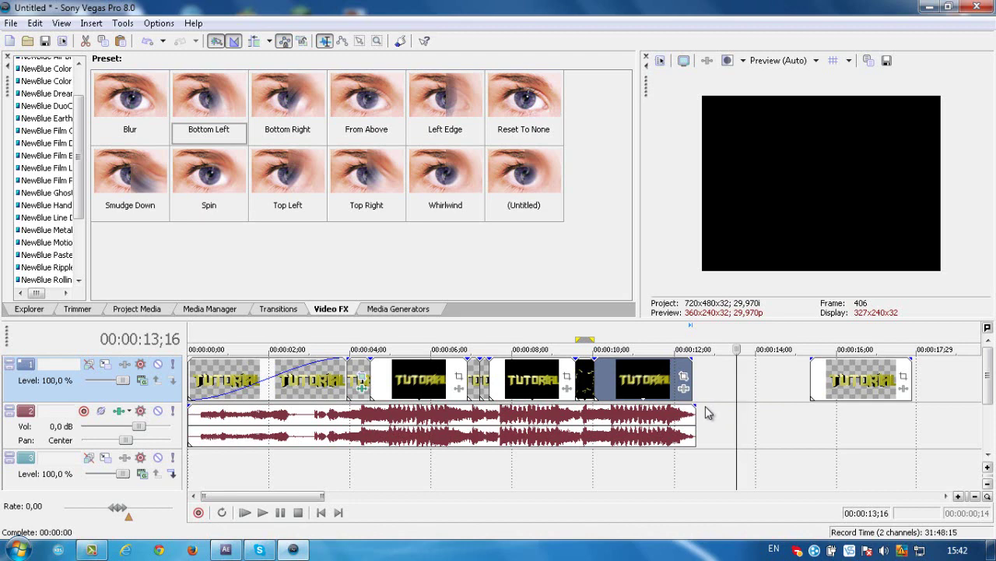
Step: Fade out the clip after the shatter over nearly its whole length and delete the spare clip beyond the end of the audio
click(244, 514)
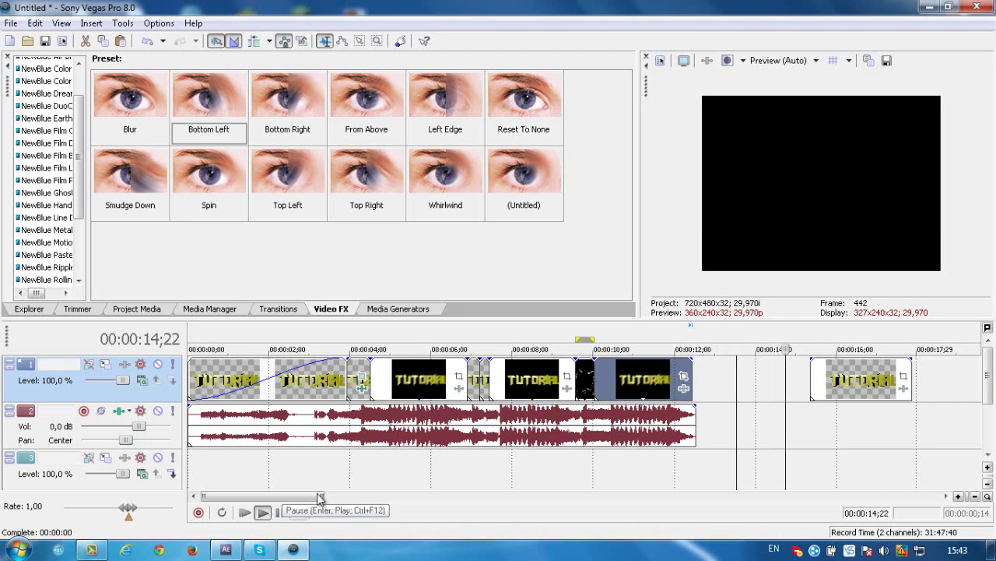
click(282, 514)
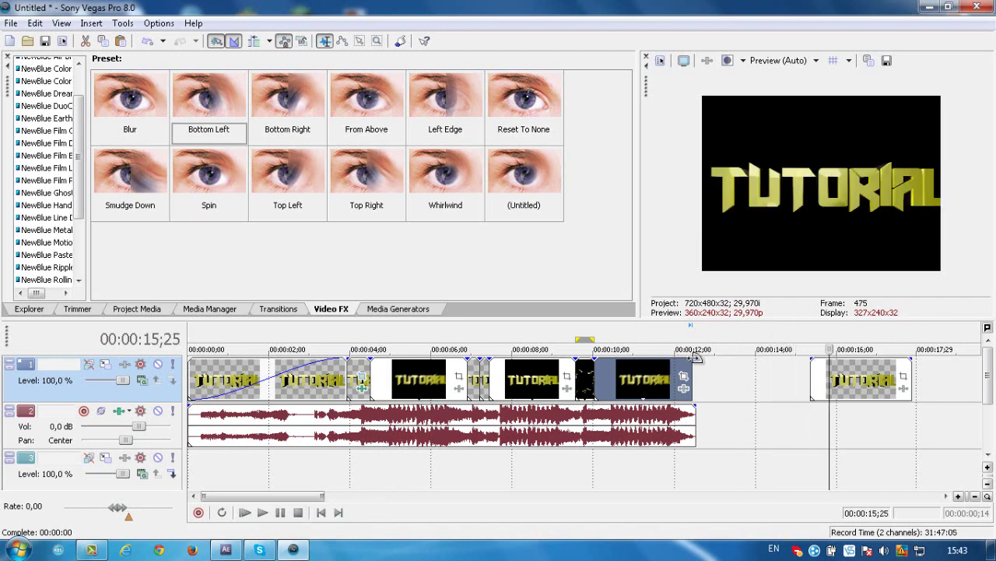
drag(690, 359, 605, 355)
click(888, 382)
key(Delete)
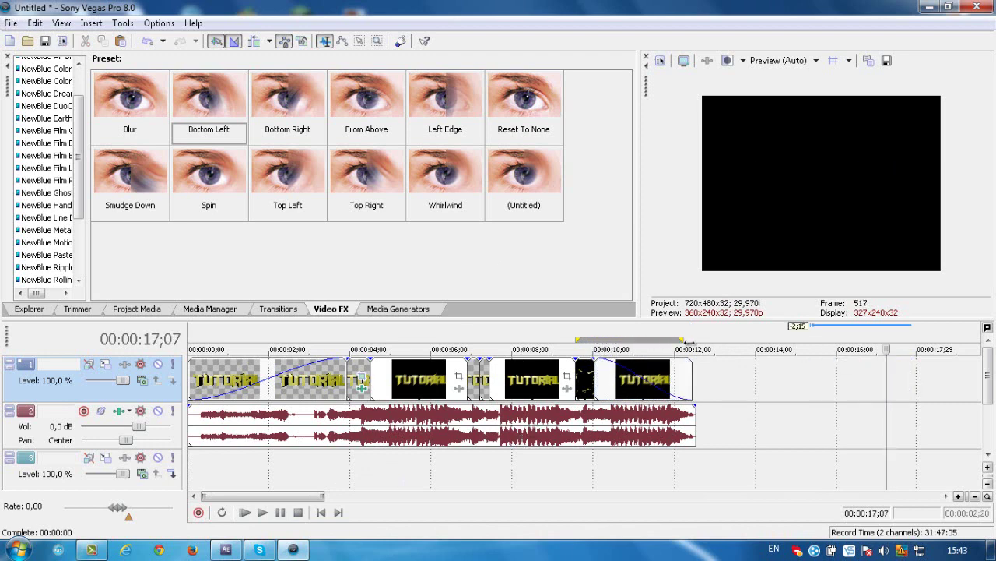
Step: Extend the loop region from the timeline's start to the end of the audio and open the Render As dialog
drag(690, 342, 696, 342)
drag(576, 340, 189, 340)
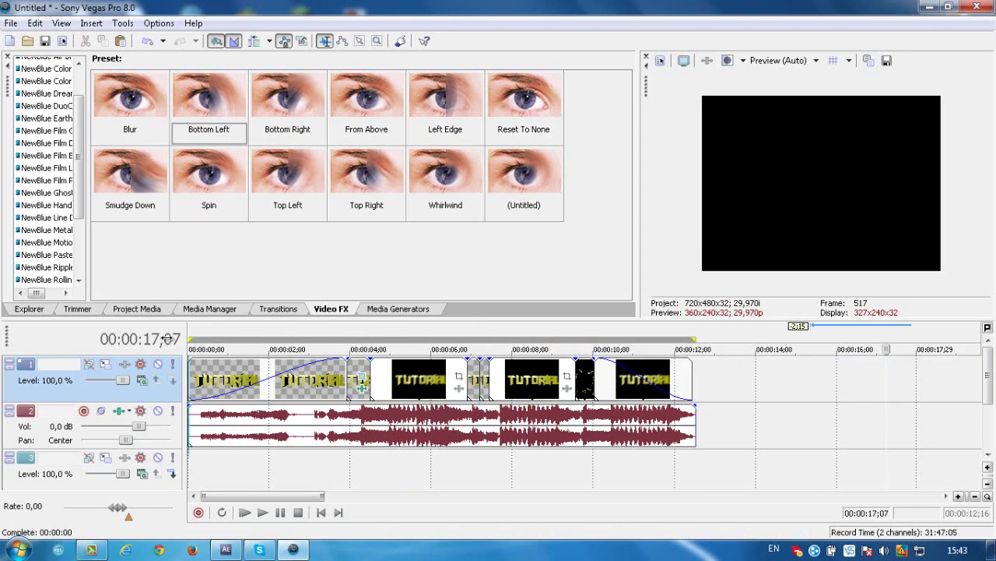
click(11, 23)
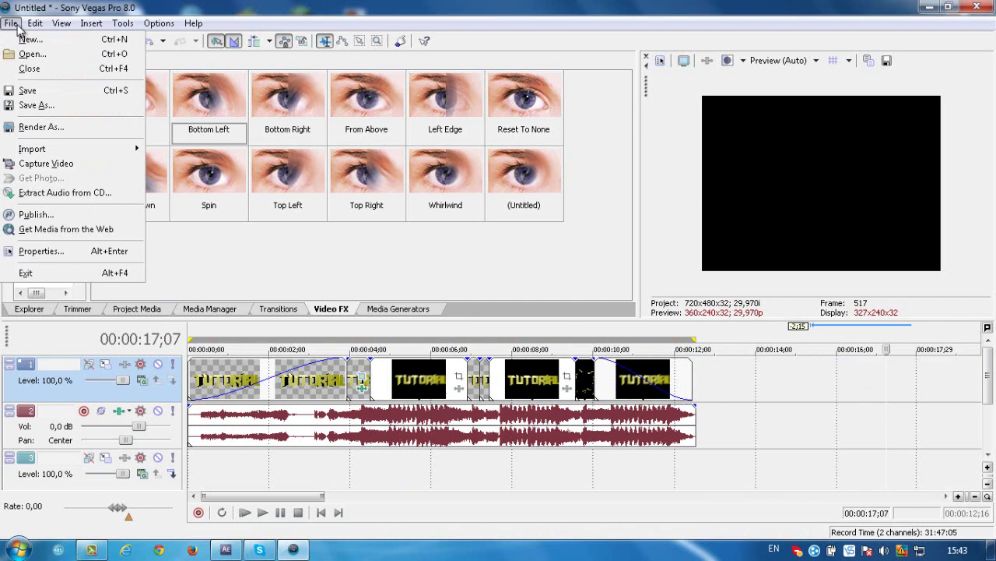
click(22, 131)
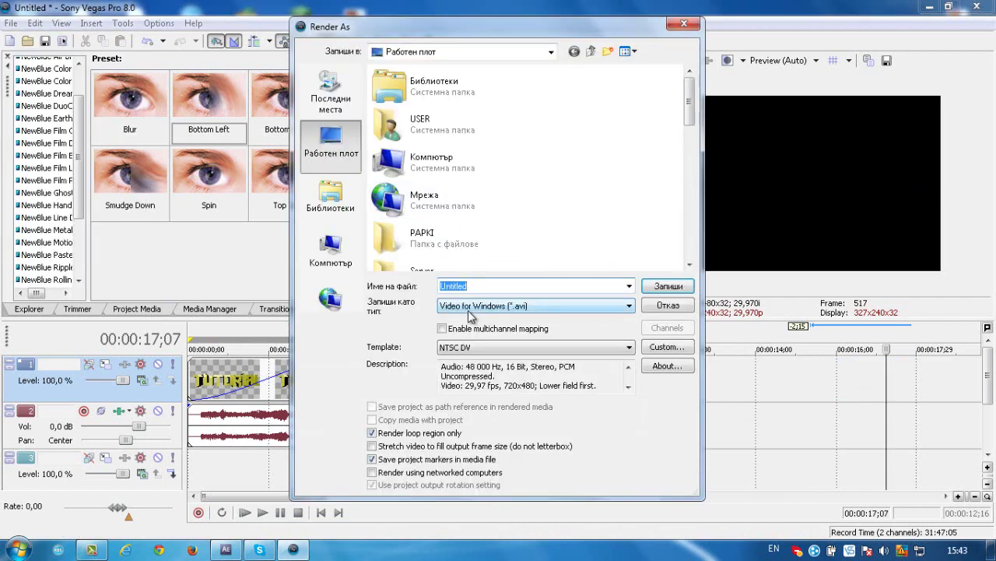
Step: Render the loop region to the desktop as "tutorial intro" in Video for Windows AVI format with the NTSC DV template
text(tutorial)
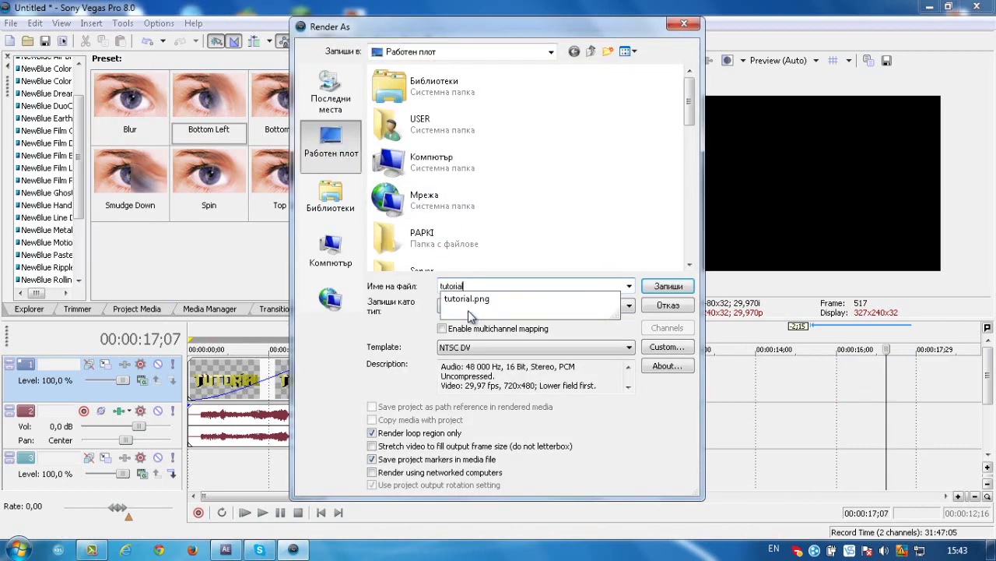
text( intro 1)
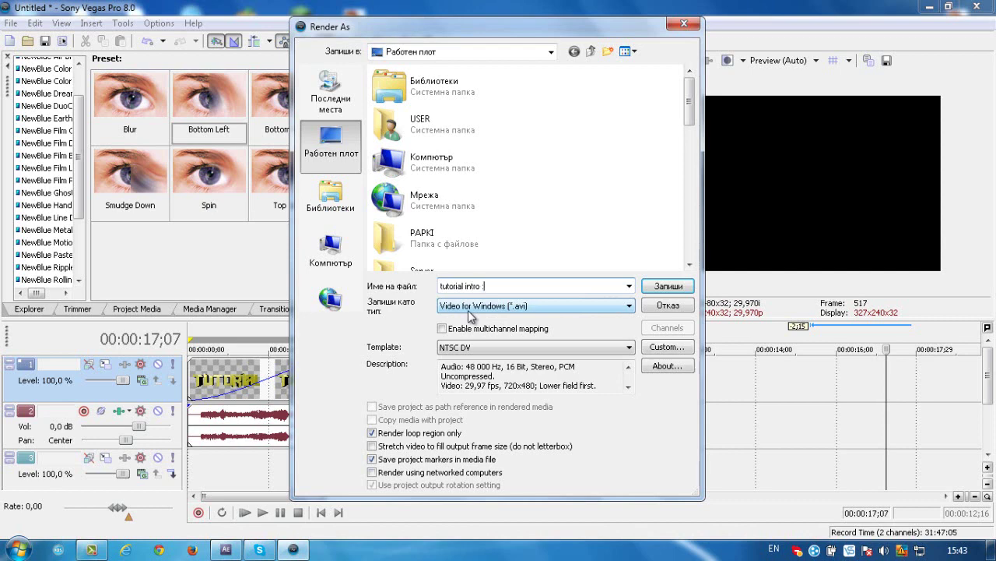
click(672, 287)
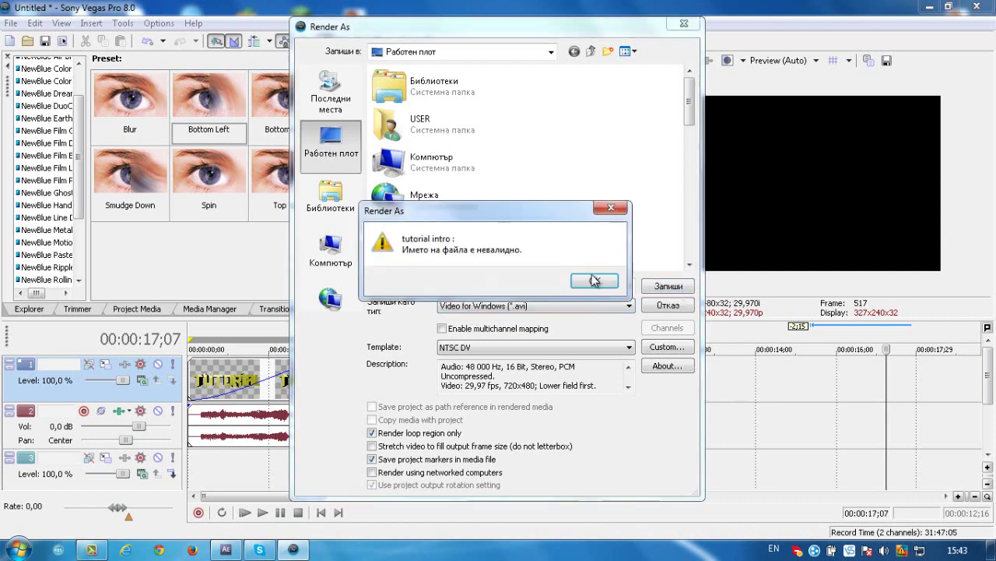
click(593, 210)
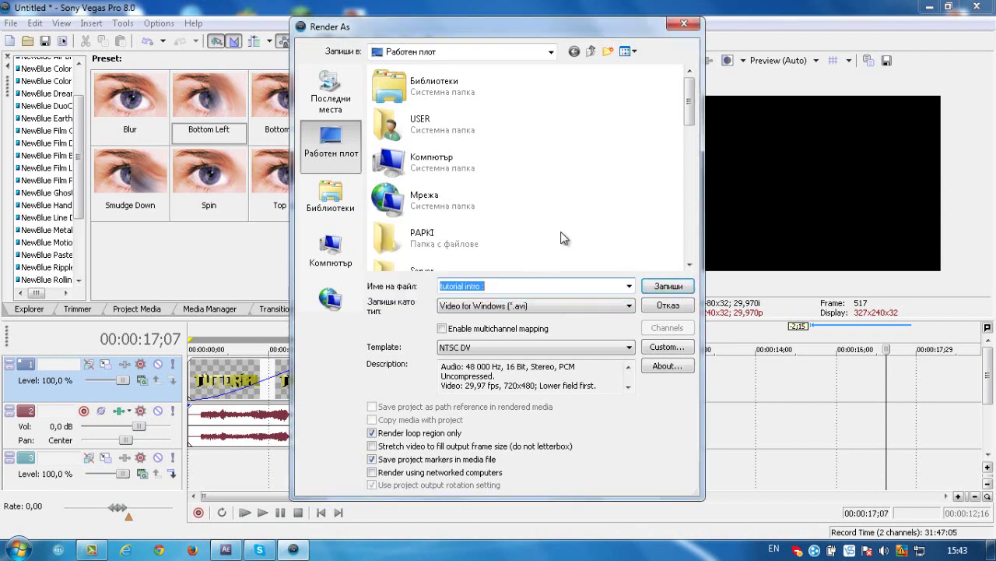
click(465, 288)
key(Return)
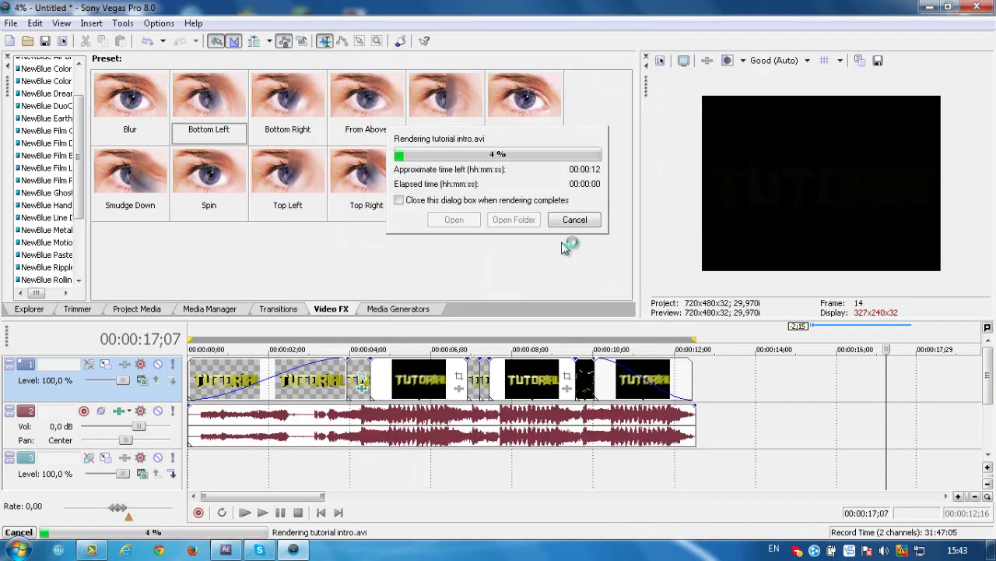
click(91, 549)
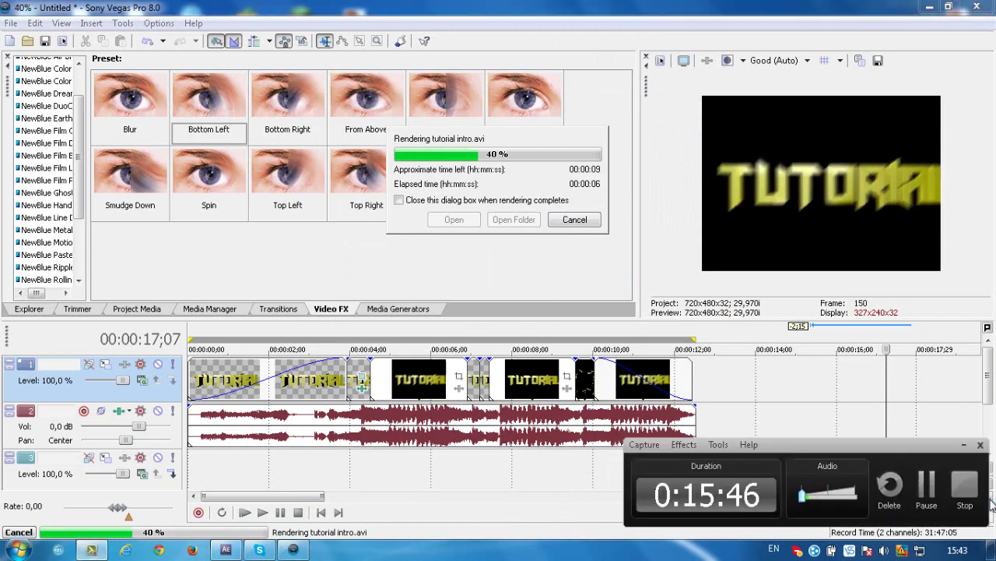
click(965, 492)
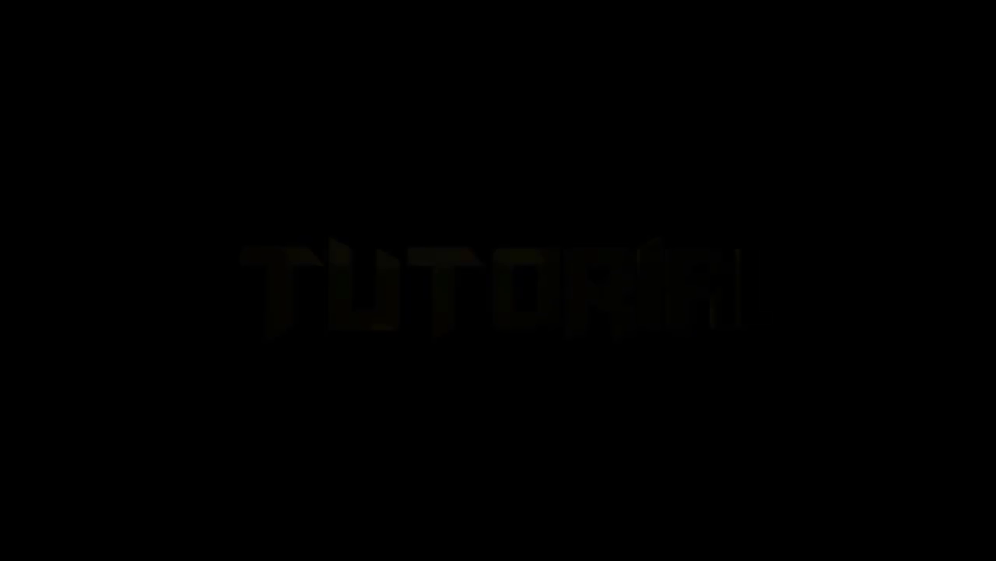